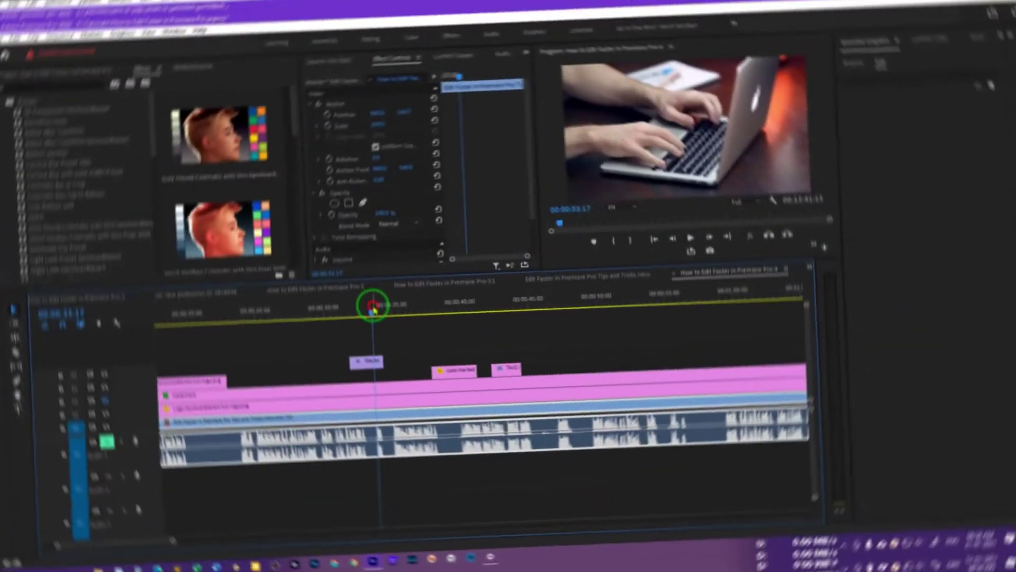
- Preview the sonic the hedgehog.jpg overlay on track V4 by scrubbing and playing the sequence around 39 seconds
{"action": "left_click_drag", "start_coordinate": [373, 304], "coordinate": [449, 304]}
{"action": "left_click", "coordinate": [459, 367]}
{"action": "left_click", "coordinate": [447, 307]}
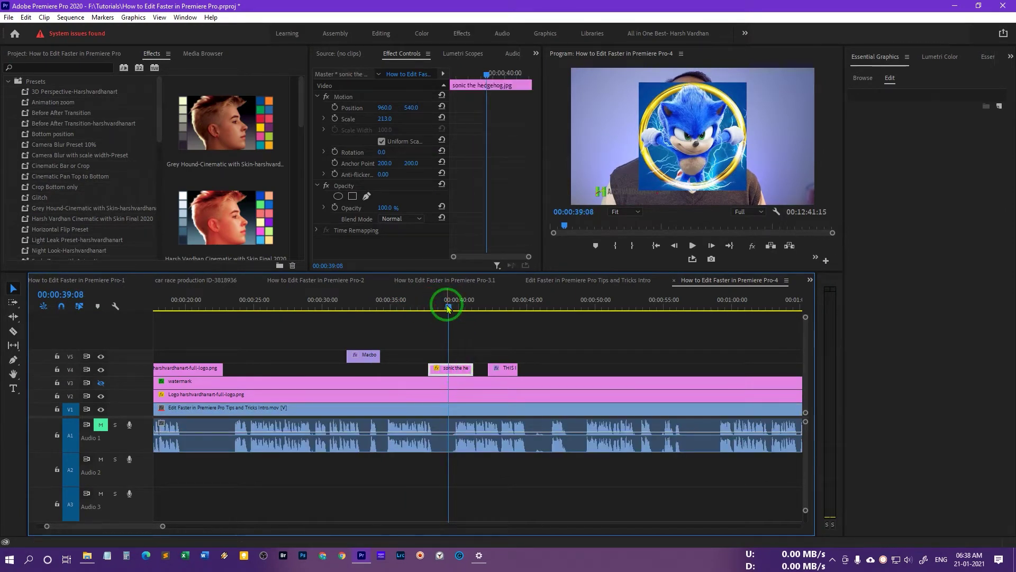
{"action": "left_click_drag", "start_coordinate": [447, 307], "coordinate": [447, 307]}
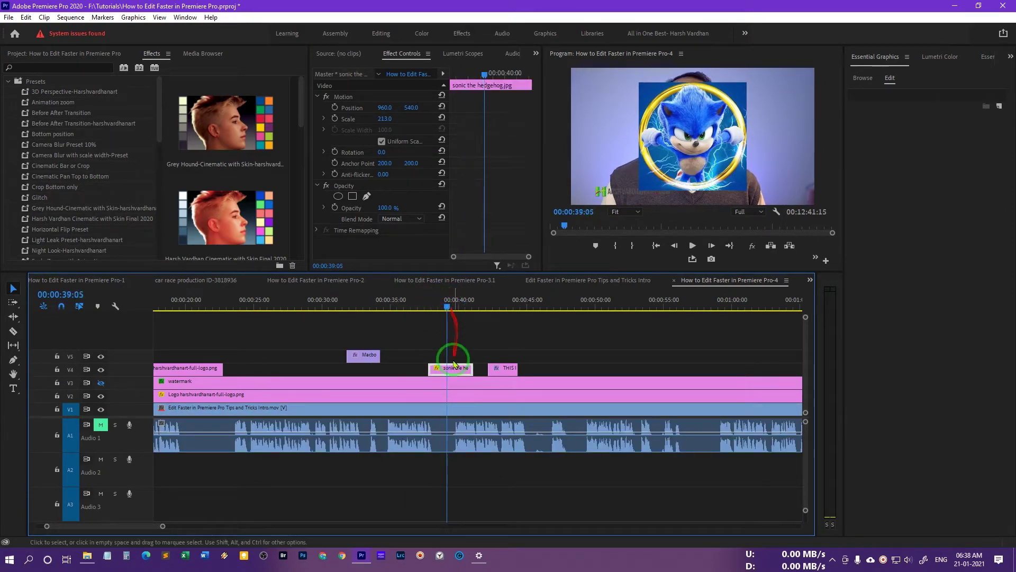
{"action": "left_click", "coordinate": [456, 307]}
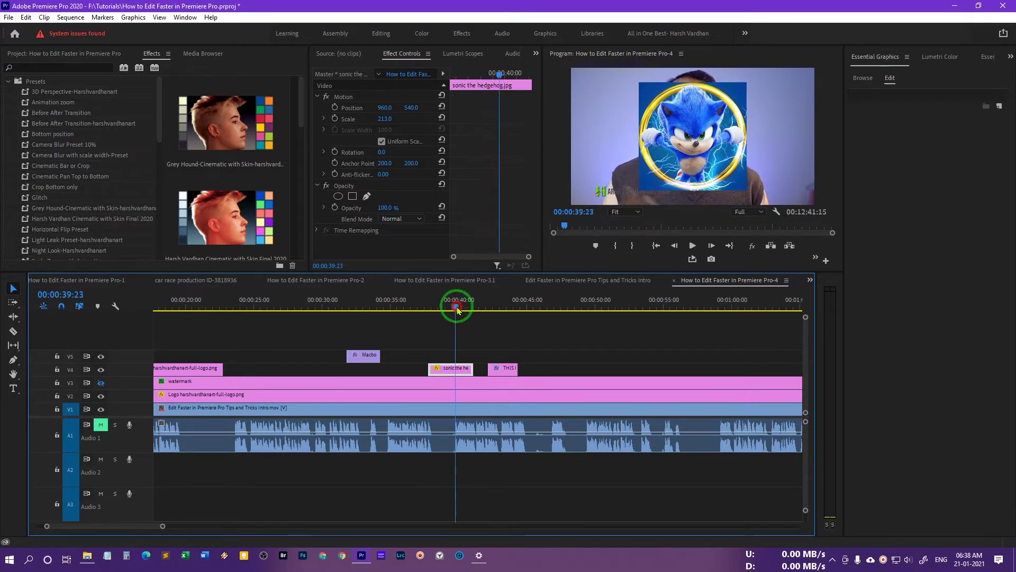
{"action": "left_click_drag", "start_coordinate": [456, 307], "coordinate": [427, 307]}
{"action": "key", "text": "space"}
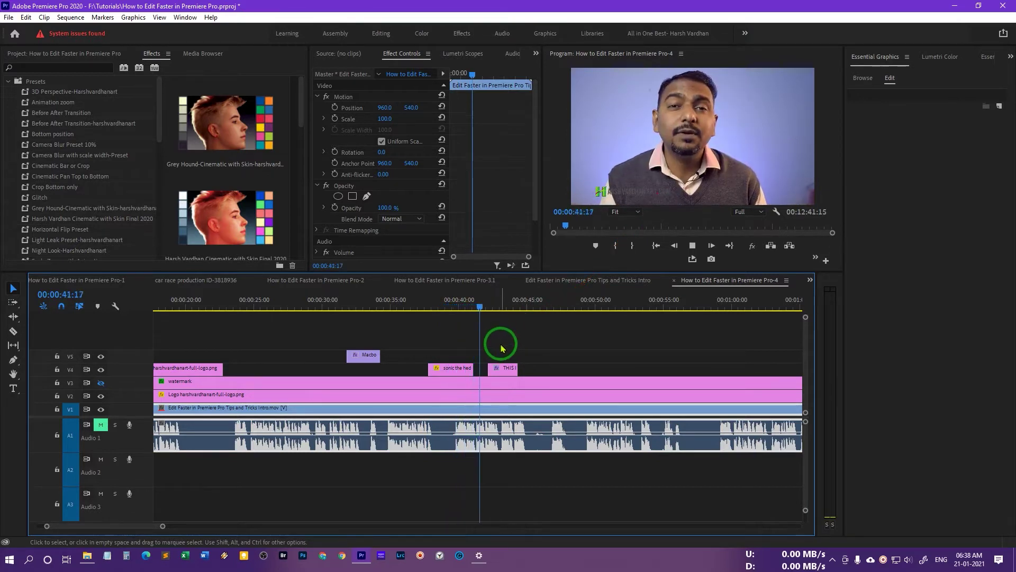
{"action": "left_click", "coordinate": [459, 305]}
{"action": "left_click", "coordinate": [467, 372]}
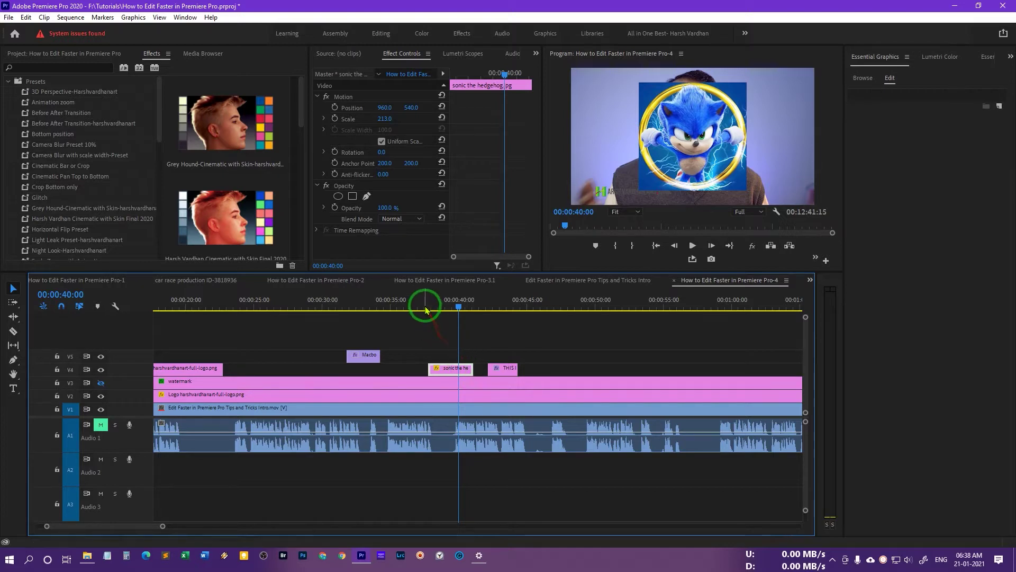
{"action": "left_click_drag", "start_coordinate": [430, 305], "coordinate": [449, 322]}
- Find the Transform effect under Distort, apply it to the sonic the hedgehog.jpg clip, and show its settings
{"action": "left_click", "coordinate": [462, 367]}
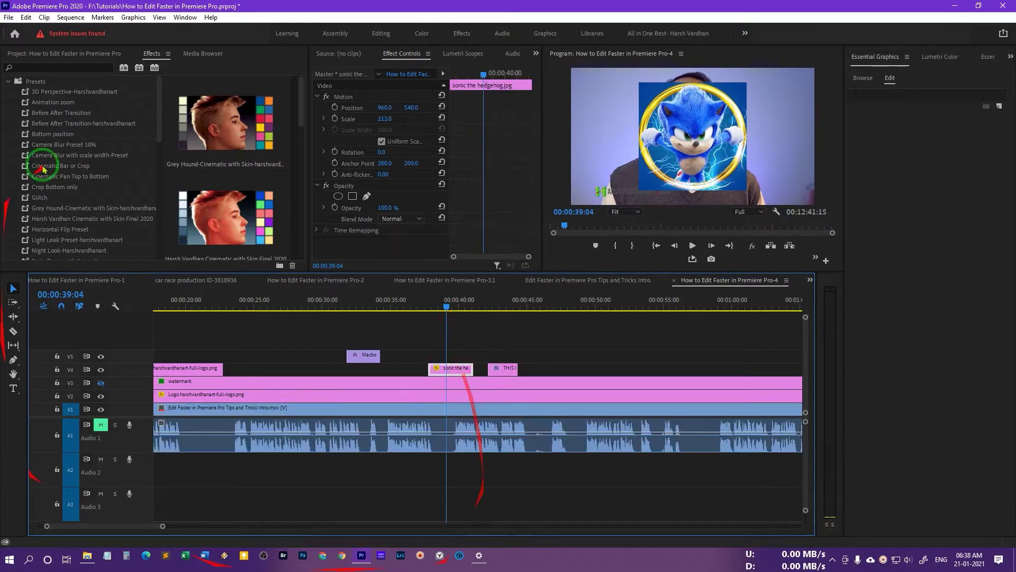
{"action": "left_click", "coordinate": [61, 67]}
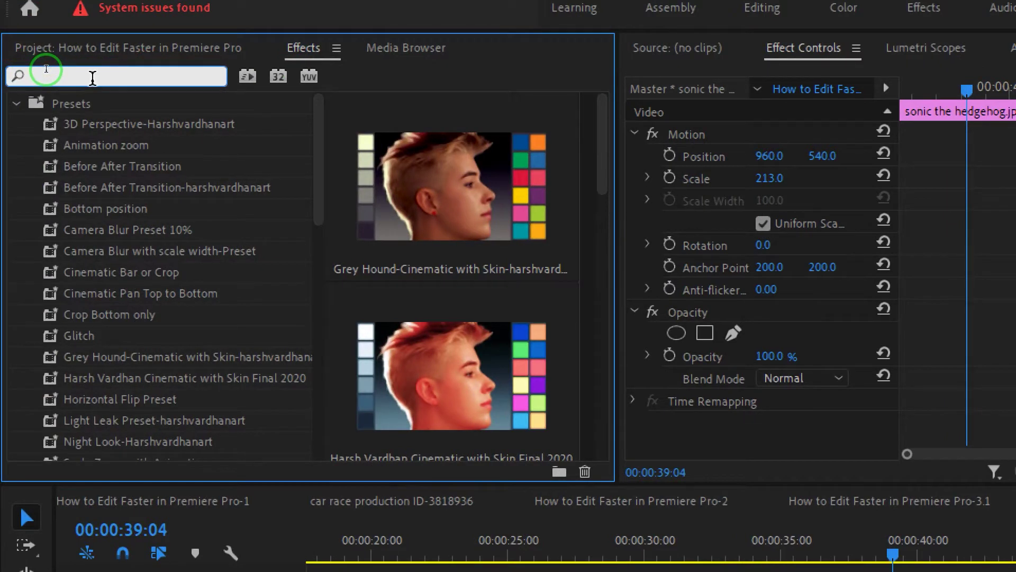
{"action": "type", "text": "transfr"}
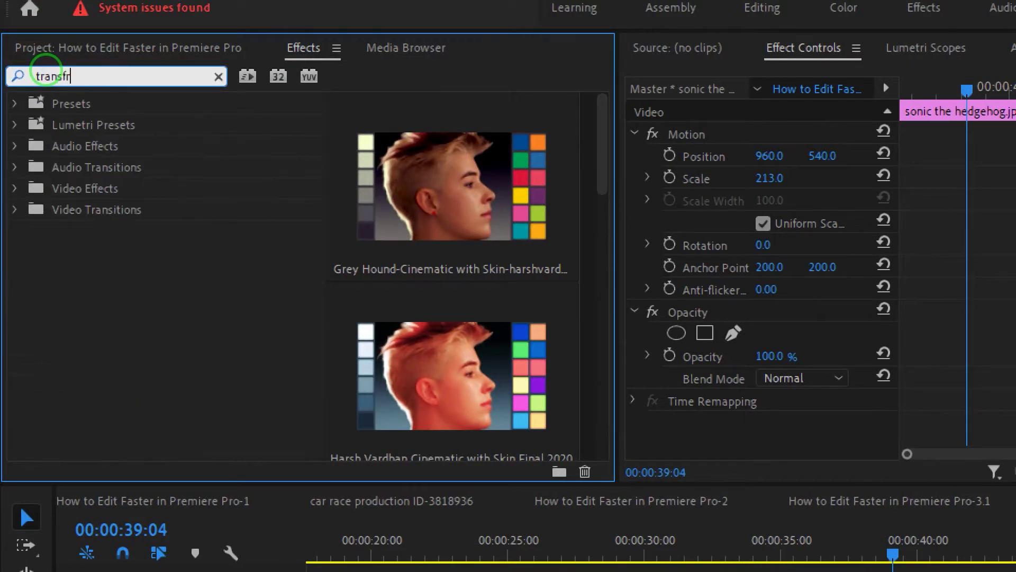
{"action": "key", "text": "BackSpace"}
{"action": "type", "text": "orm"}
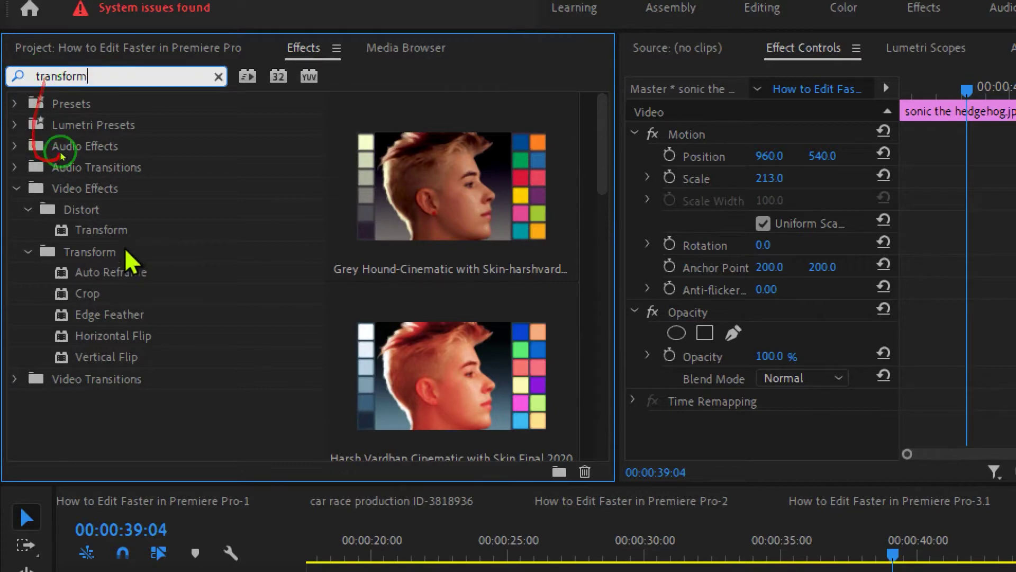
{"action": "left_click", "coordinate": [58, 211]}
{"action": "left_click", "coordinate": [83, 232]}
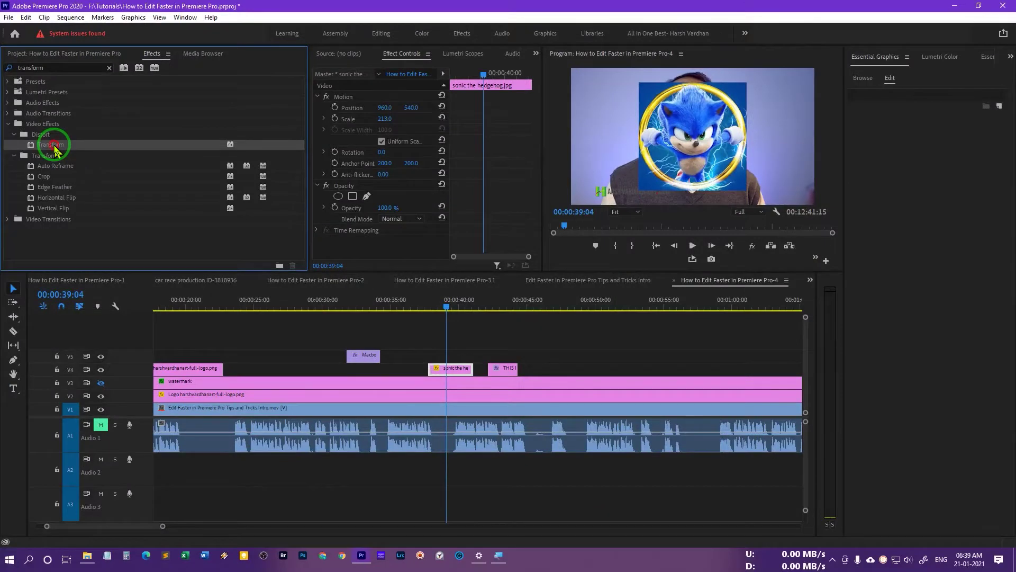
{"action": "left_click_drag", "start_coordinate": [55, 151], "coordinate": [459, 372]}
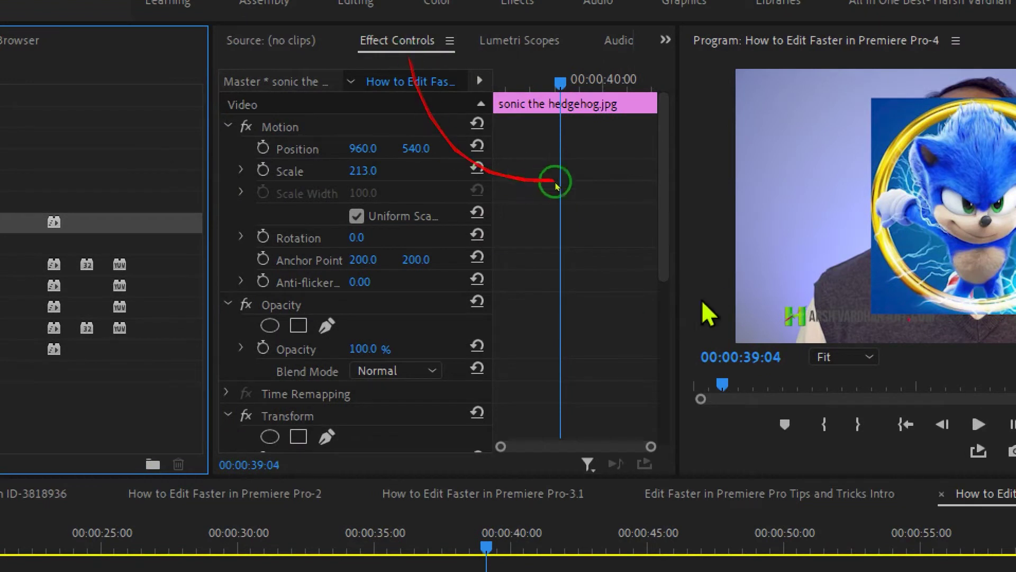
{"action": "left_click_drag", "start_coordinate": [668, 228], "coordinate": [674, 381]}
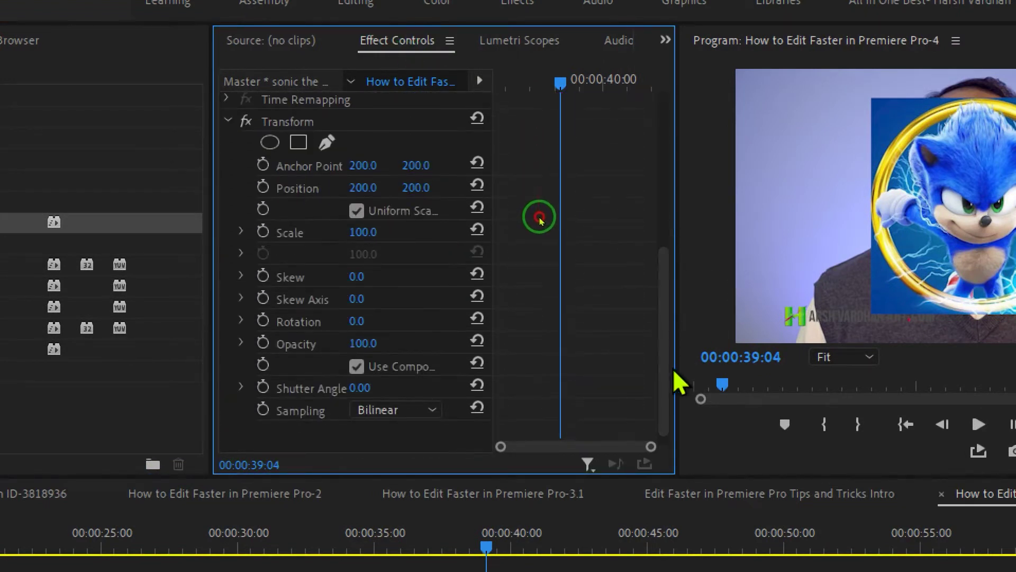
{"action": "left_click", "coordinate": [252, 121]}
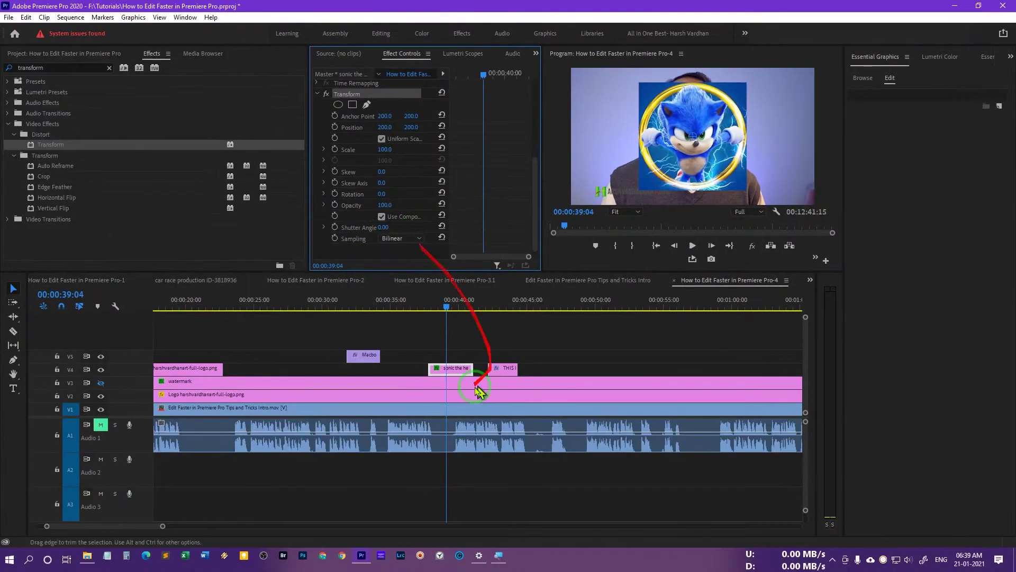
- Enable keyframing for the Transform effect's Position on the sonic the hedgehog.jpg clip at 00:00:38:04
{"action": "mouse_move", "coordinate": [446, 310]}
{"action": "left_mouse_down"}
{"action": "mouse_move", "coordinate": [427, 307]}
{"action": "mouse_move", "coordinate": [436, 316]}
{"action": "left_mouse_up"}
{"action": "left_click", "coordinate": [447, 369]}
{"action": "key", "text": "="}
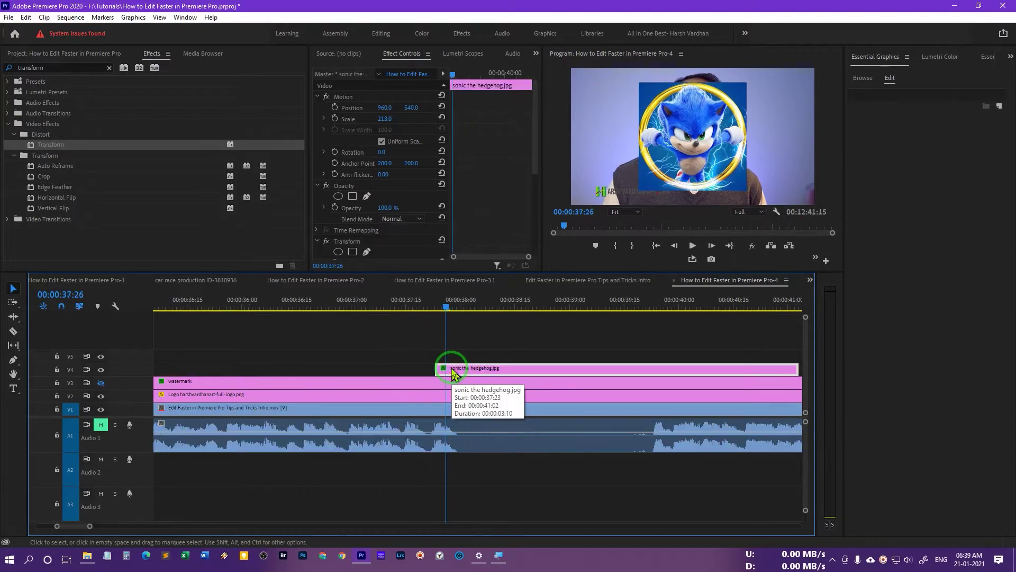
{"action": "left_click_drag", "start_coordinate": [447, 307], "coordinate": [475, 308]}
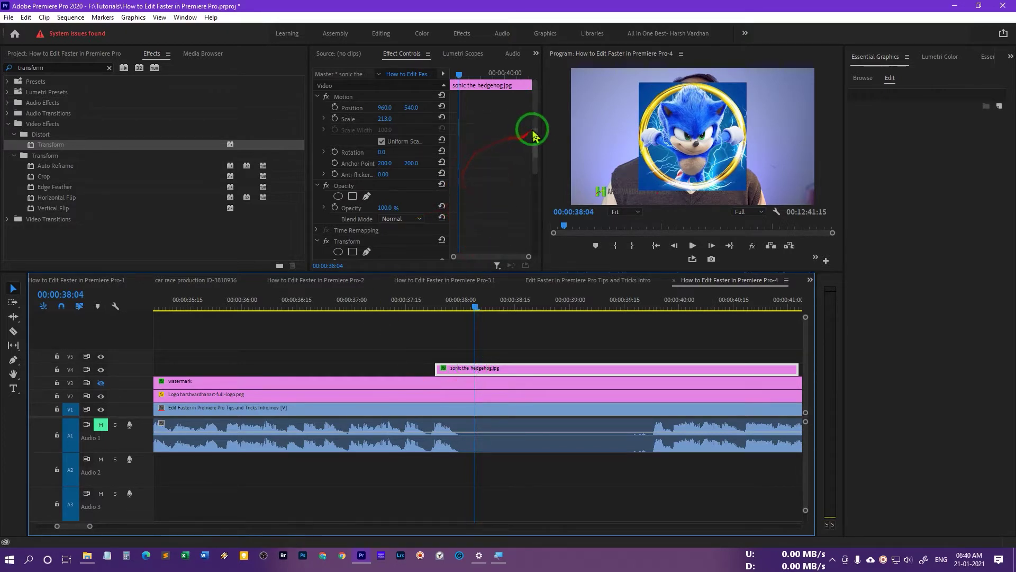
{"action": "left_click_drag", "start_coordinate": [534, 135], "coordinate": [540, 194]}
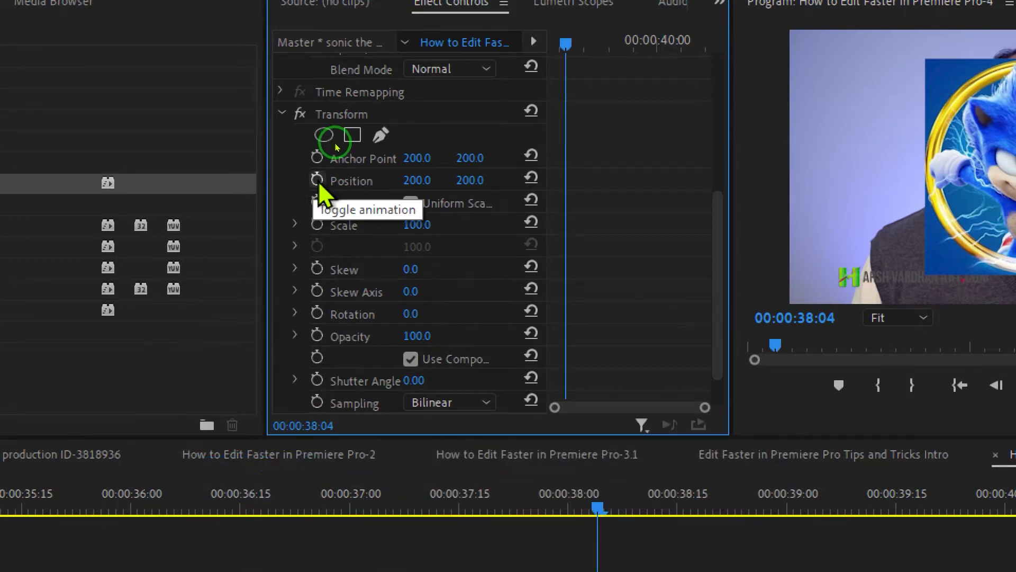
{"action": "left_click", "coordinate": [316, 180]}
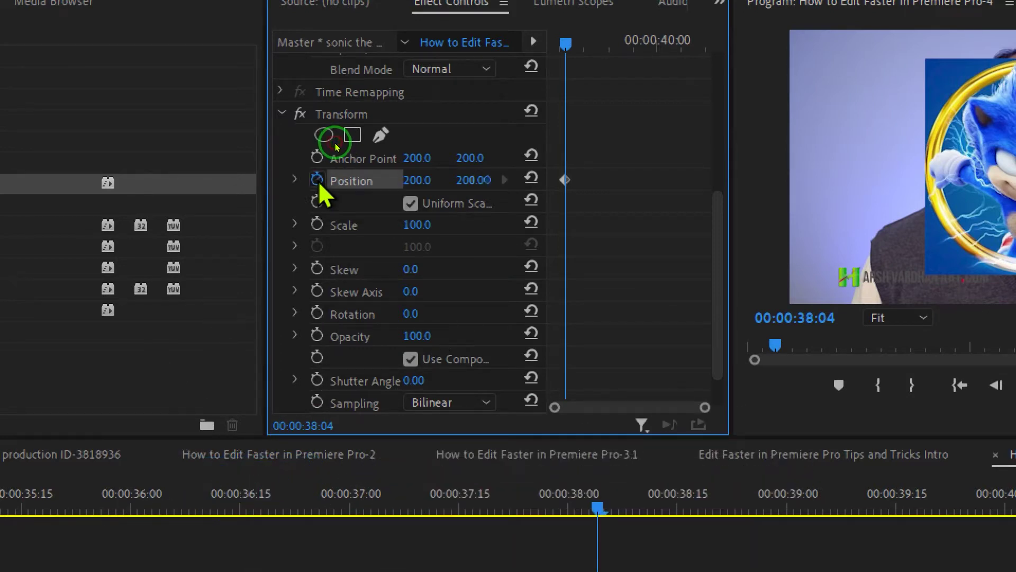
{"action": "left_click", "coordinate": [564, 180]}
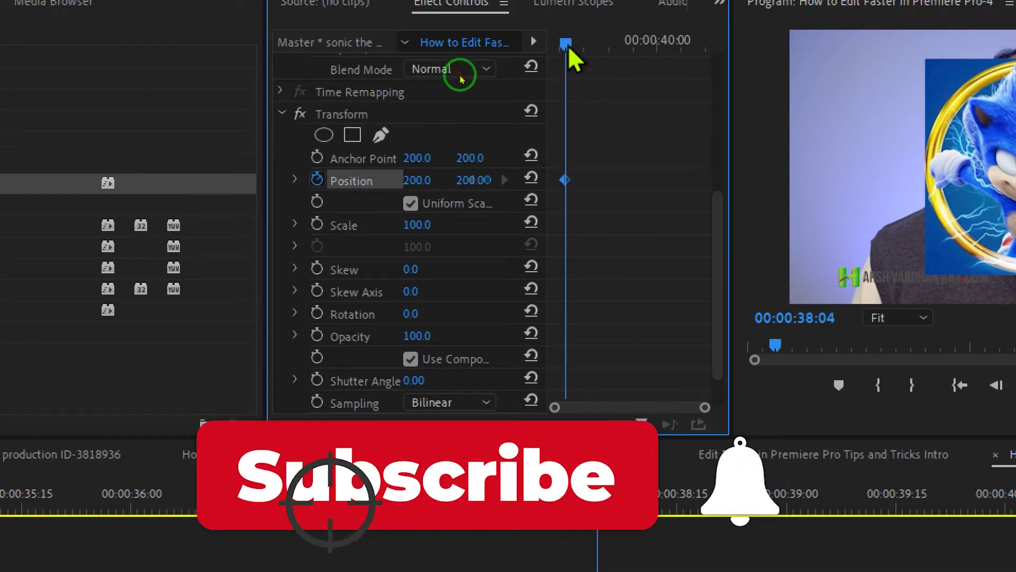
- At the clip's start, 00:00:37:23, set the Transform Position's horizontal value to -1227 and play back the slide-in
{"action": "left_click_drag", "start_coordinate": [566, 45], "coordinate": [549, 46]}
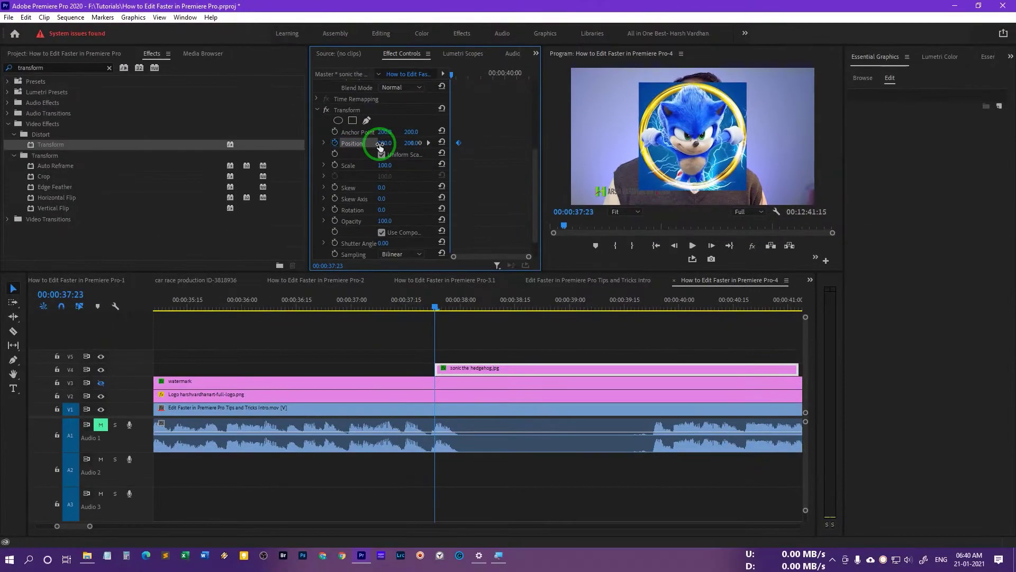
{"action": "left_click_drag", "start_coordinate": [385, 146], "coordinate": [360, 143]}
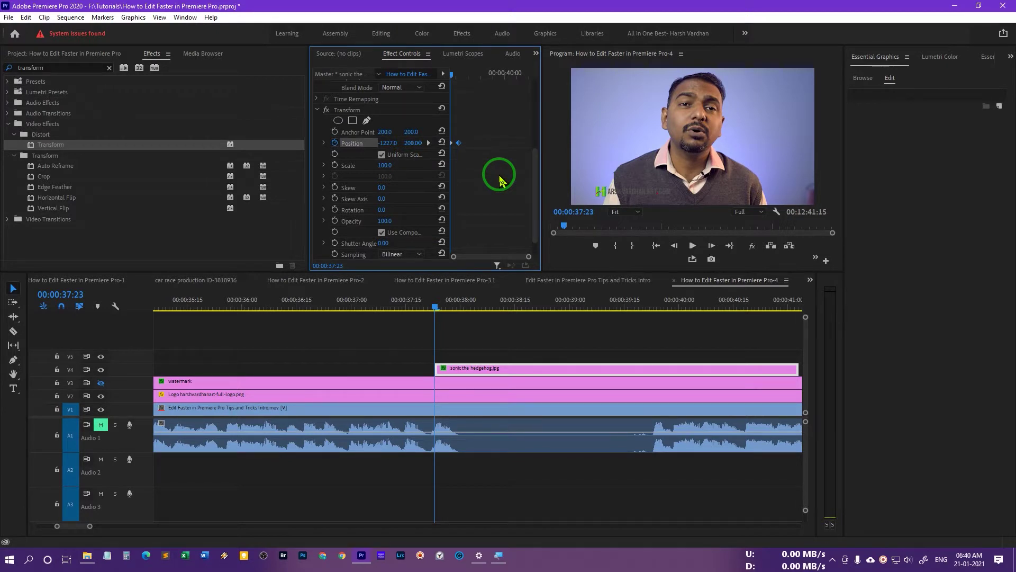
{"action": "key", "text": "space"}
{"action": "key", "text": "space"}
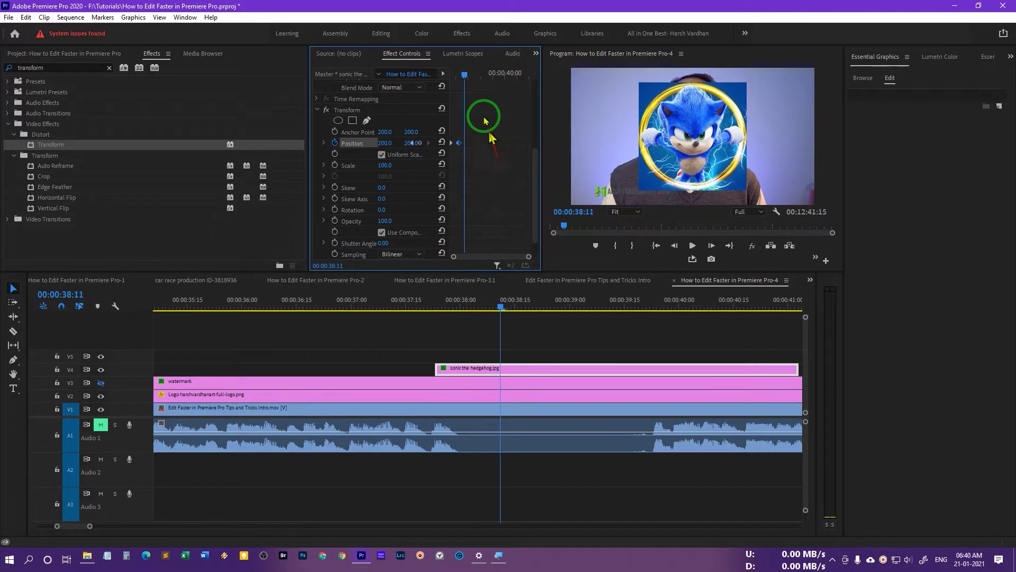
{"action": "left_click", "coordinate": [451, 77]}
{"action": "left_click_drag", "start_coordinate": [451, 77], "coordinate": [455, 92]}
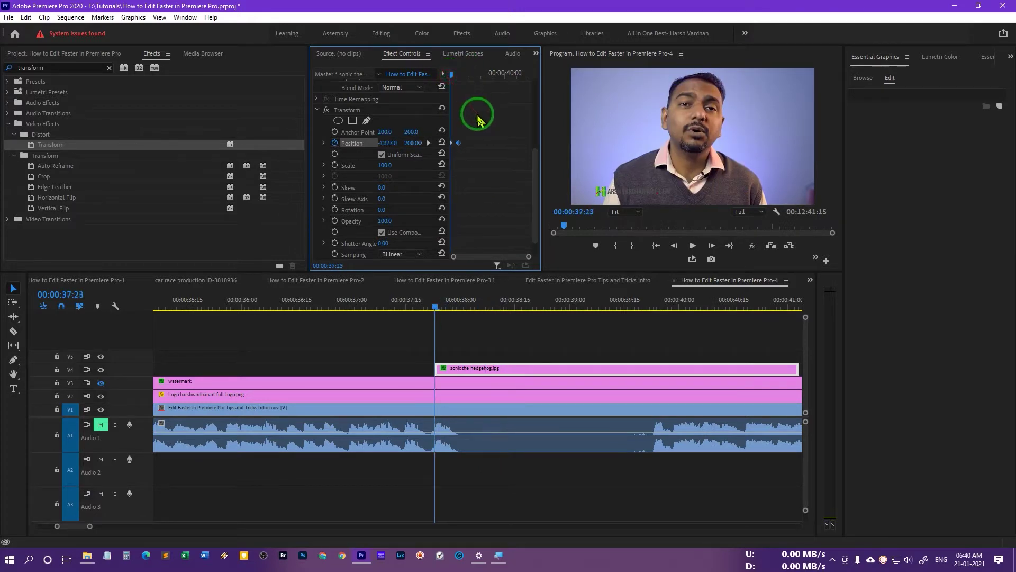
{"action": "key", "text": "space"}
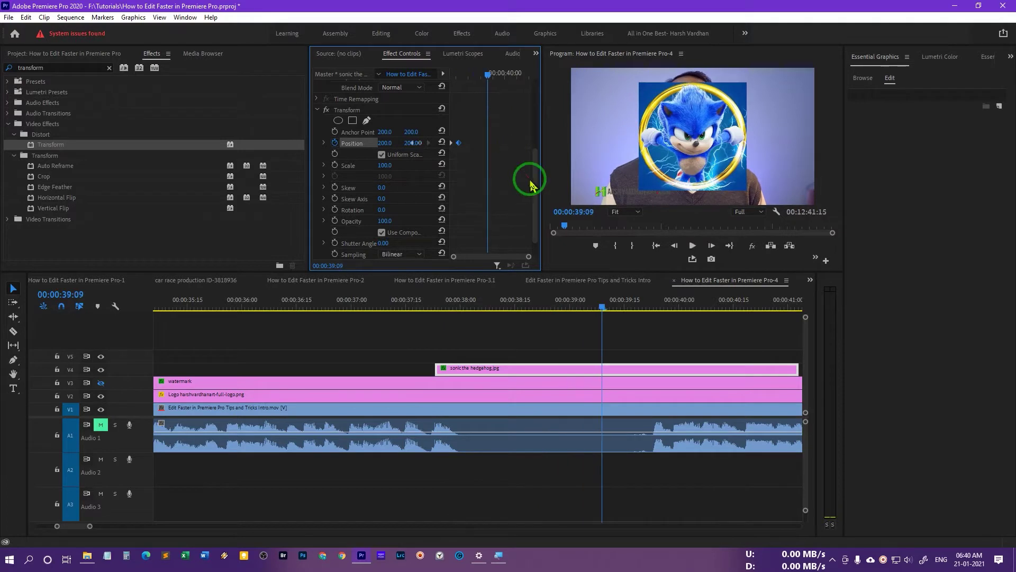
- Add a Transform Position keyframe near the end of the sonic the hedgehog.jpg clip at 00:00:40:22
{"action": "left_click_drag", "start_coordinate": [617, 309], "coordinate": [759, 313]}
{"action": "key", "text": "minus"}
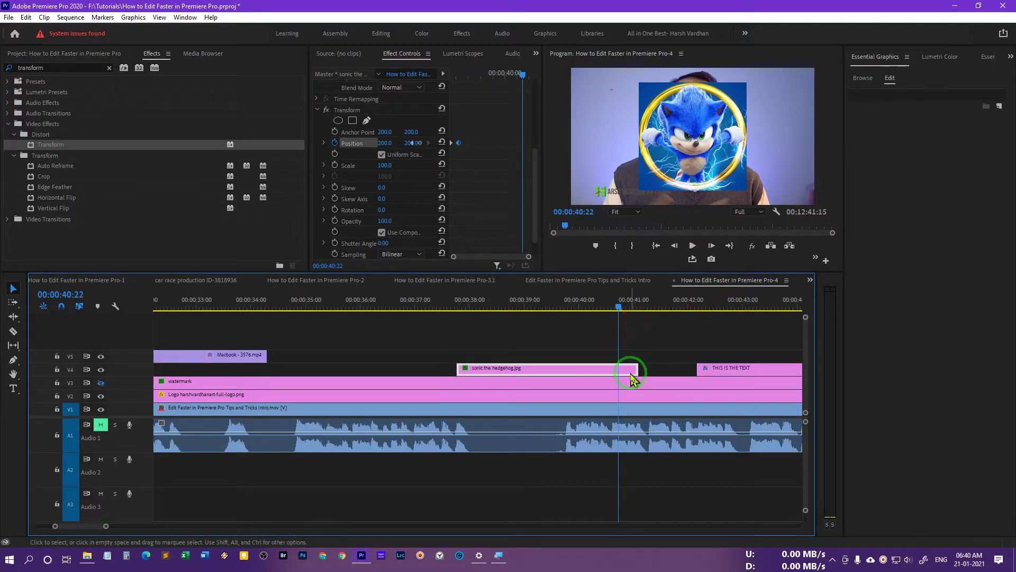
{"action": "key", "text": "shift+equal"}
{"action": "key", "text": "shift+minus"}
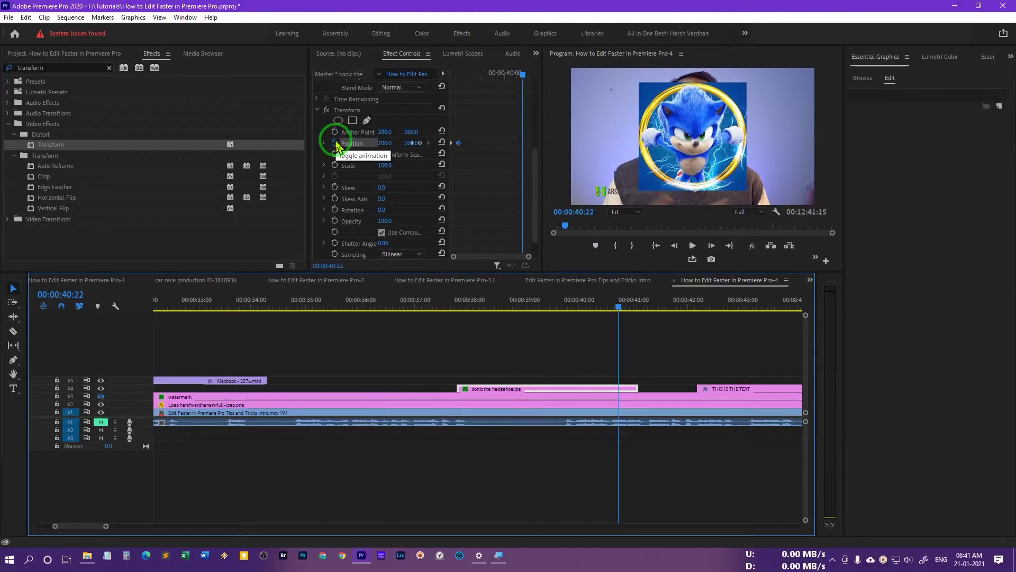
{"action": "left_click_drag", "start_coordinate": [310, 134], "coordinate": [226, 134]}
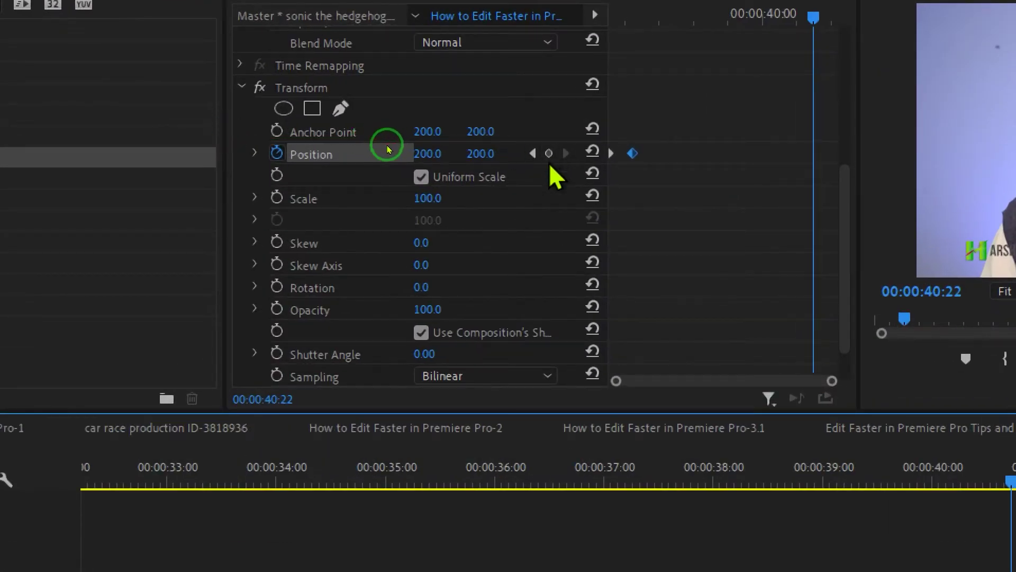
{"action": "left_click", "coordinate": [550, 154]}
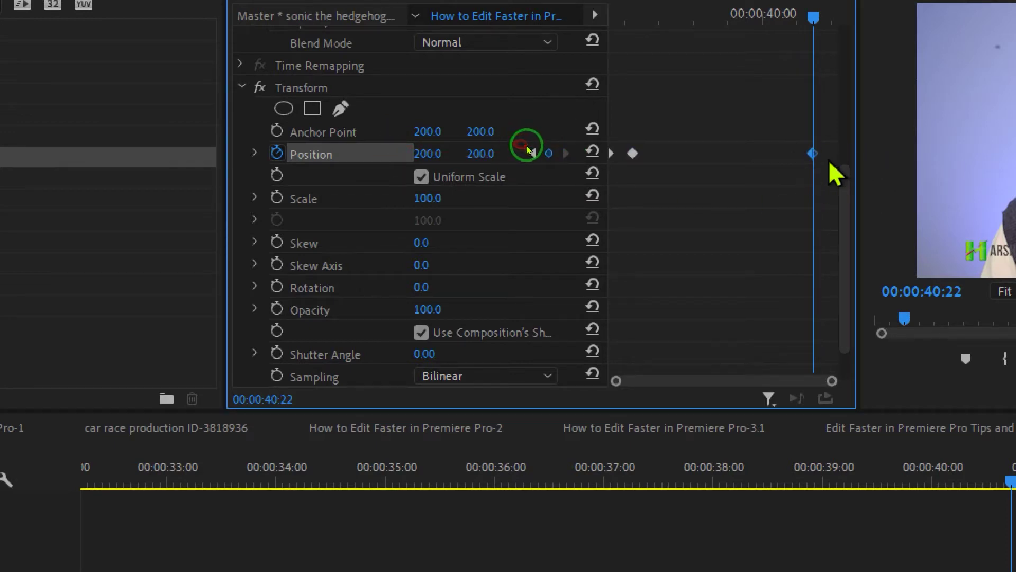
- Add a Position keyframe on the clip's last frame, 00:00:41:02, and set its horizontal value to 884
{"action": "mouse_move", "coordinate": [815, 19]}
{"action": "left_mouse_down"}
{"action": "mouse_move", "coordinate": [841, 27]}
{"action": "mouse_move", "coordinate": [803, 25]}
{"action": "left_mouse_up"}
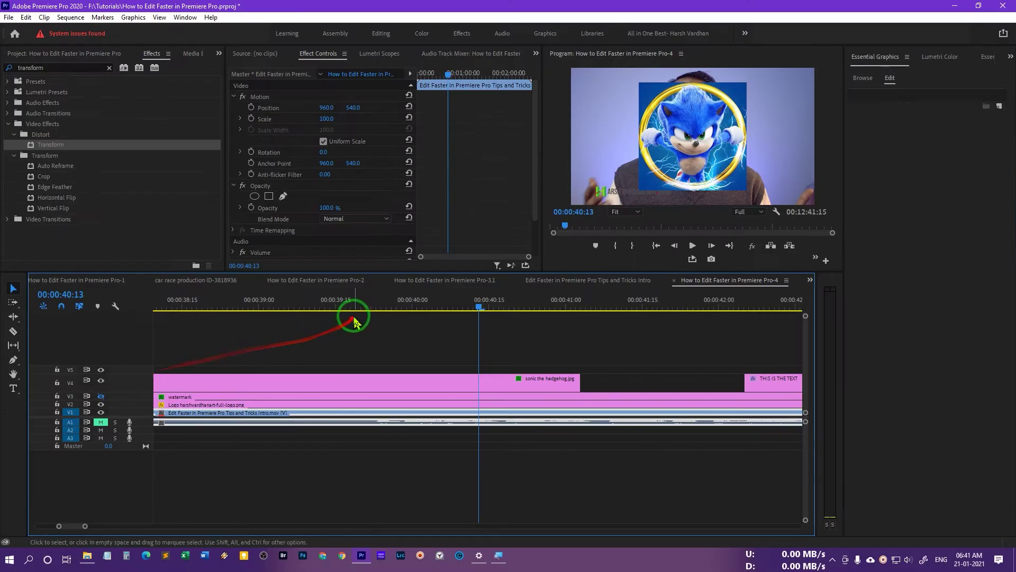
{"action": "left_click_drag", "start_coordinate": [482, 306], "coordinate": [577, 311]}
{"action": "left_click", "coordinate": [560, 387]}
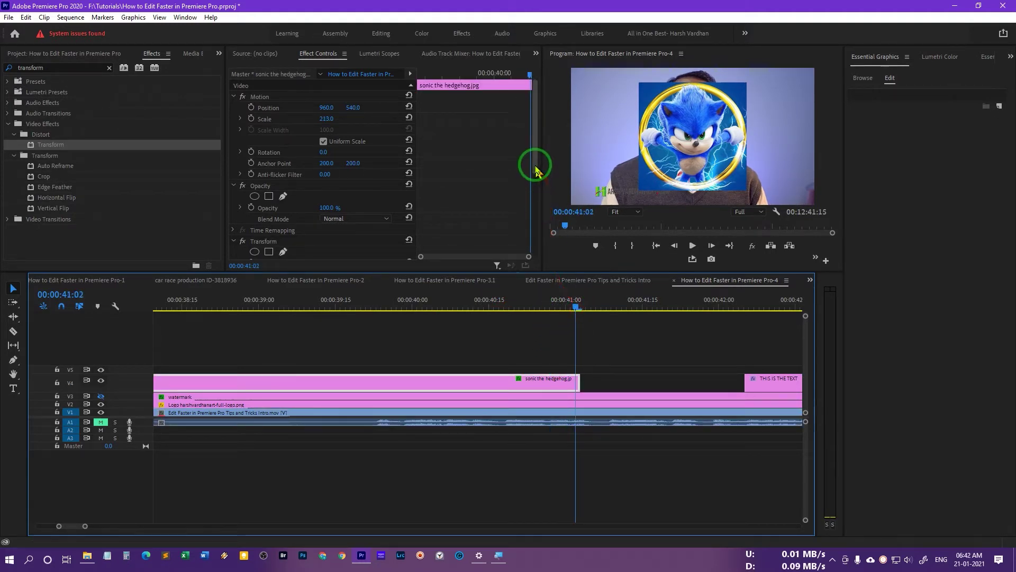
{"action": "left_click_drag", "start_coordinate": [535, 163], "coordinate": [544, 238]}
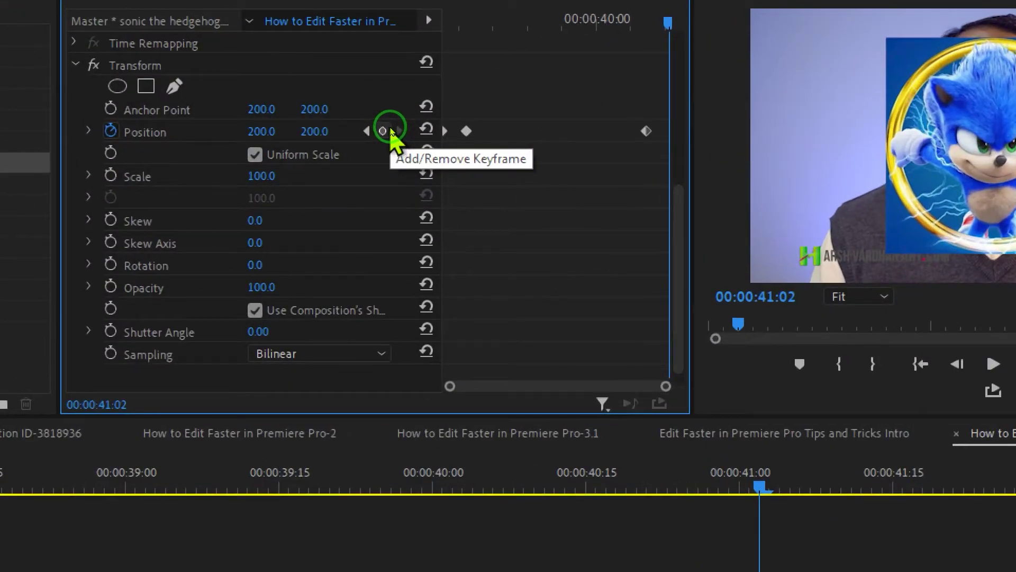
{"action": "left_click", "coordinate": [391, 130]}
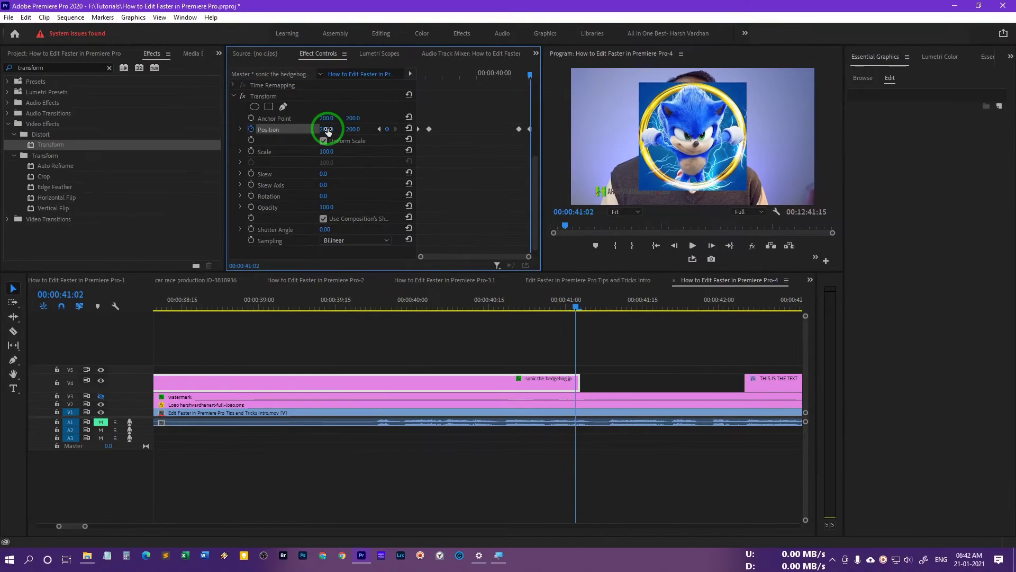
{"action": "left_click_drag", "start_coordinate": [327, 131], "coordinate": [701, 161]}
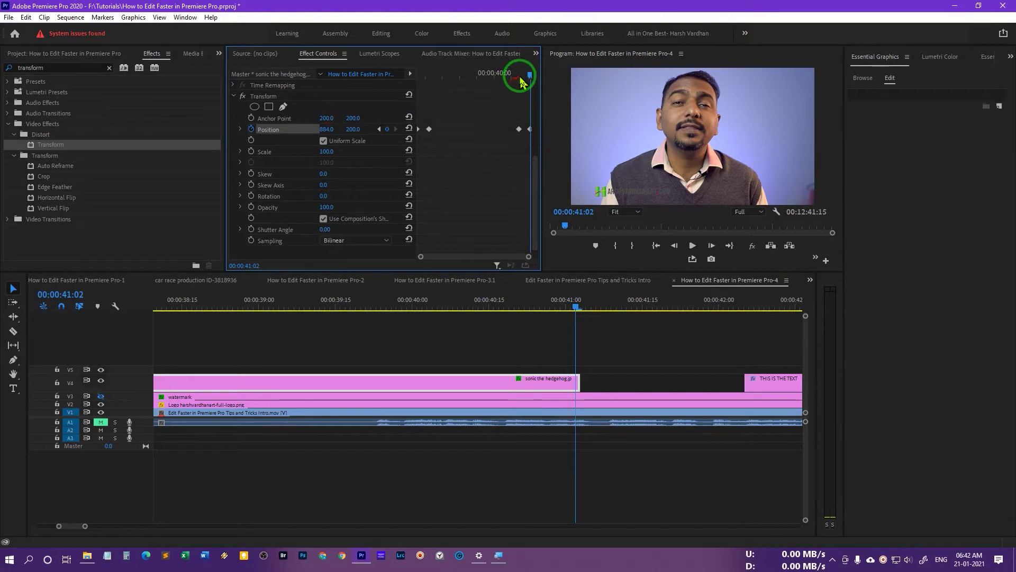
- Play back the clip's slide-out from 00:00:40:11 and return the playhead to 00:00:38:15
{"action": "left_click_drag", "start_coordinate": [521, 81], "coordinate": [509, 79]}
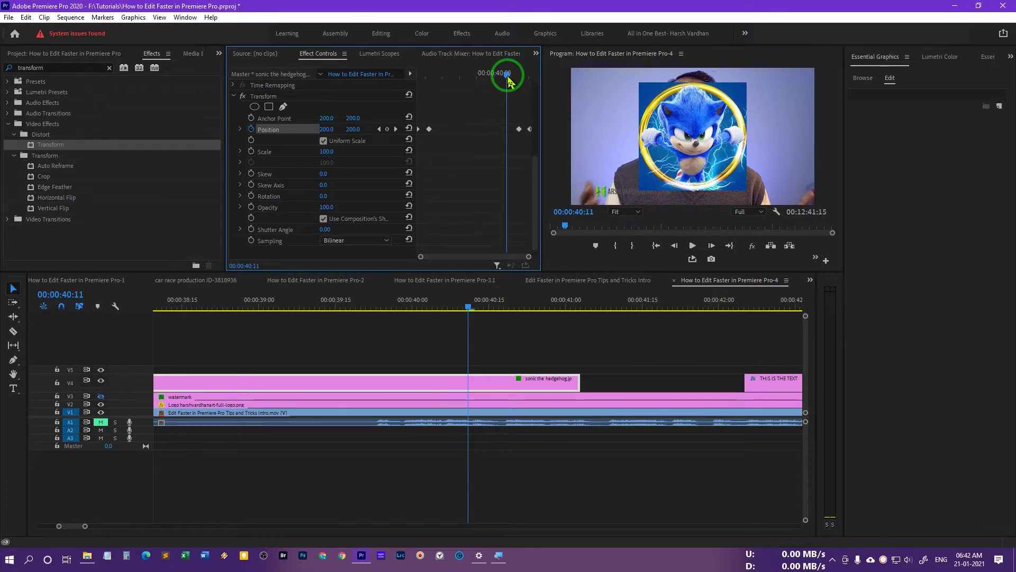
{"action": "key", "text": "space"}
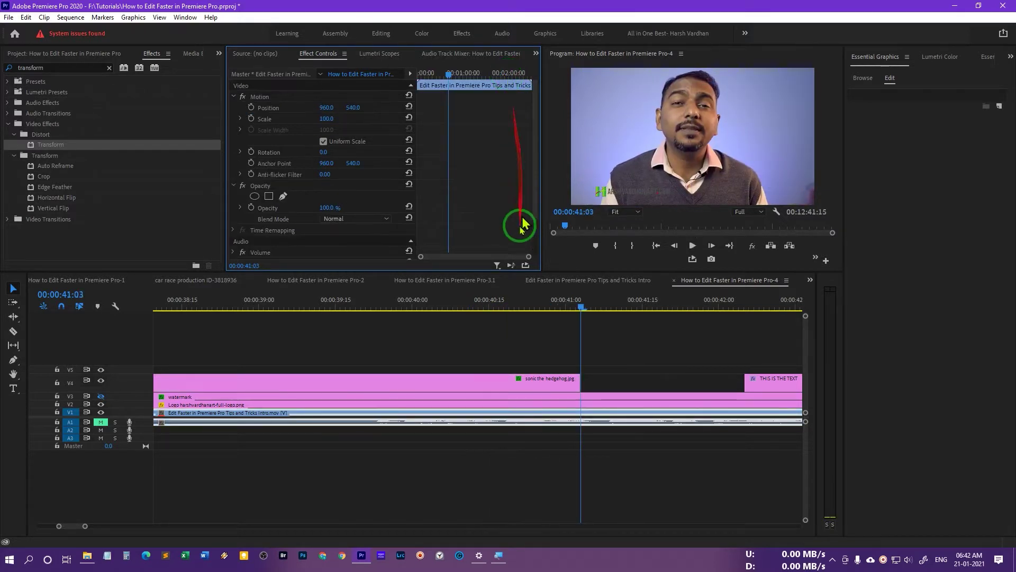
{"action": "left_click", "coordinate": [183, 307]}
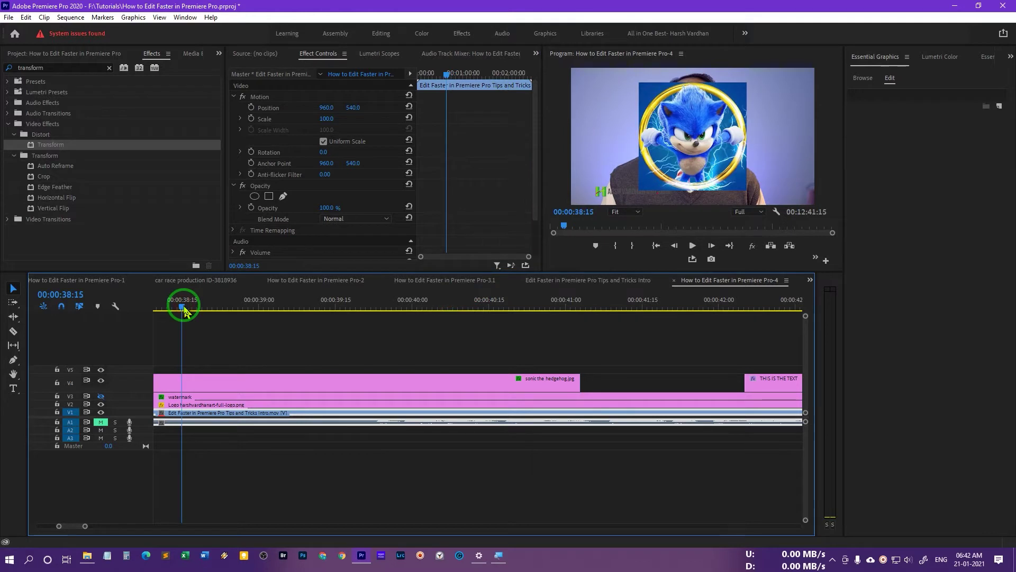
- Play back the sonic the hedgehog.jpg clip from 00:00:37:22 to review its slide-in and slide-out, then replay from 00:00:38:06
{"action": "key", "text": "minus"}
{"action": "left_click", "coordinate": [379, 310]}
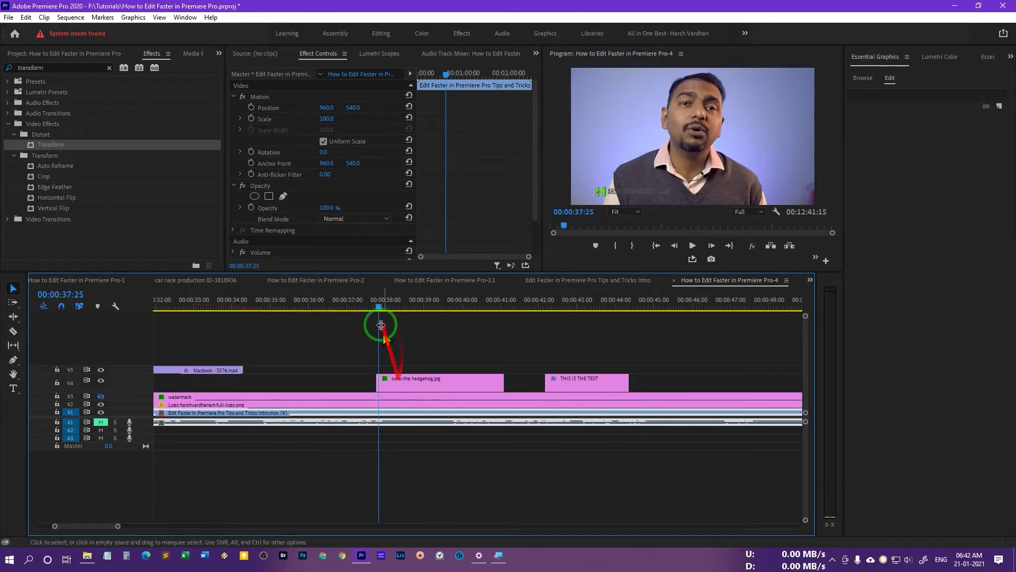
{"action": "left_click", "coordinate": [375, 306]}
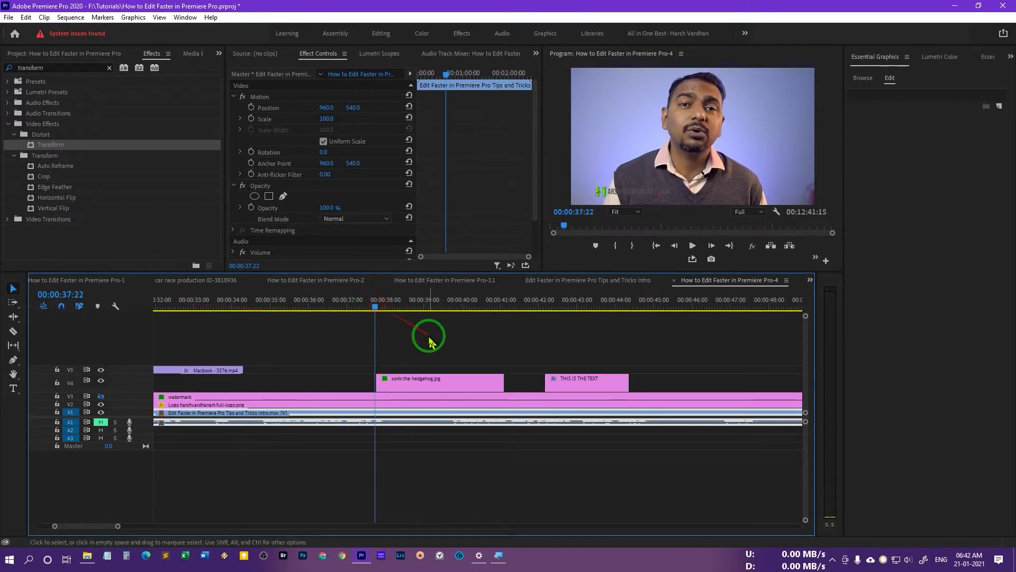
{"action": "key", "text": "space"}
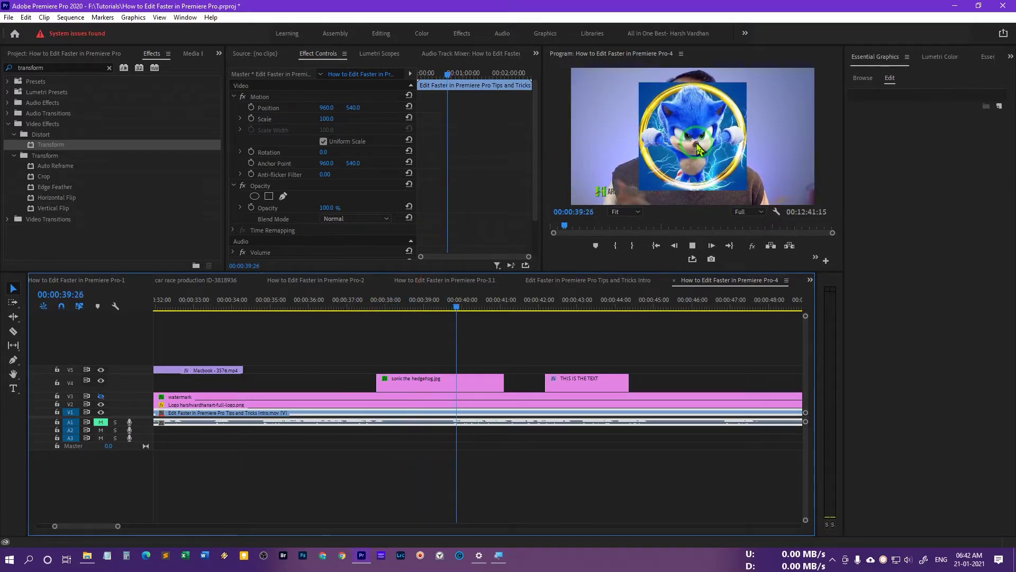
{"action": "key", "text": "space"}
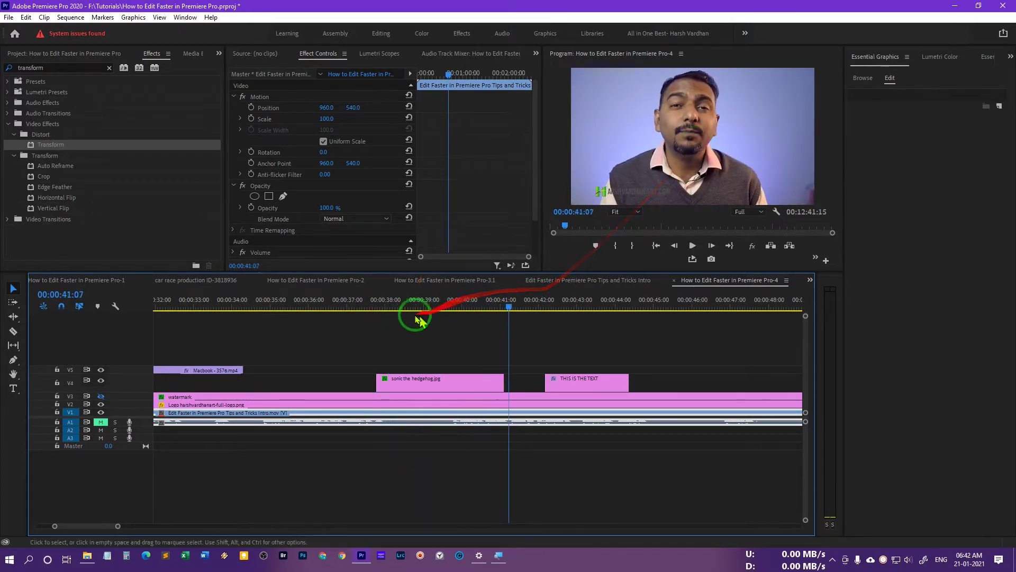
{"action": "left_click_drag", "start_coordinate": [390, 308], "coordinate": [393, 308]}
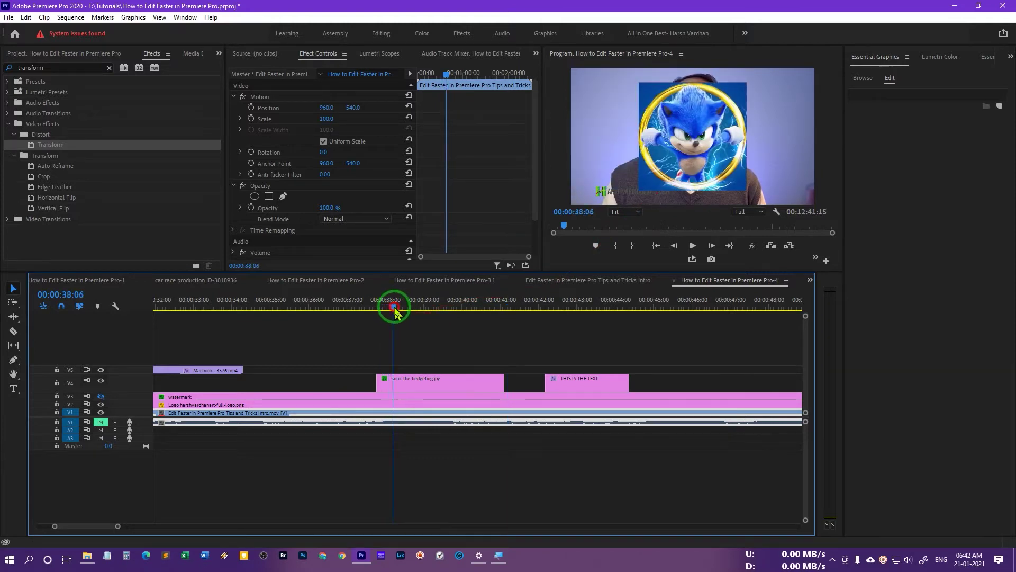
{"action": "key", "text": "space"}
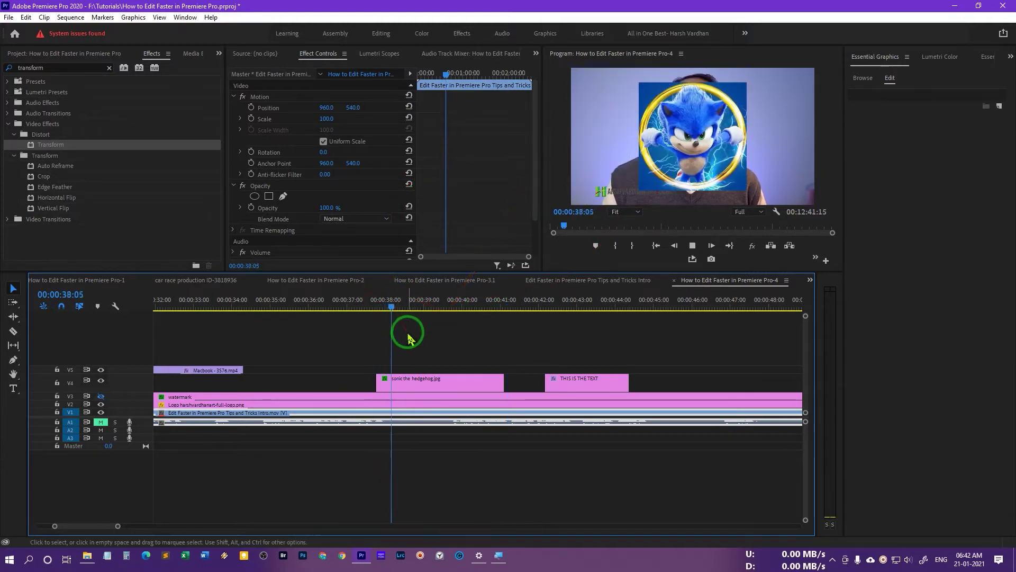
- Apply Ease Out to the sonic the hedgehog.jpg clip's first Transform Position keyframe and Ease In to the second, using temporal interpolation
{"action": "left_click", "coordinate": [379, 306]}
{"action": "left_click", "coordinate": [377, 309]}
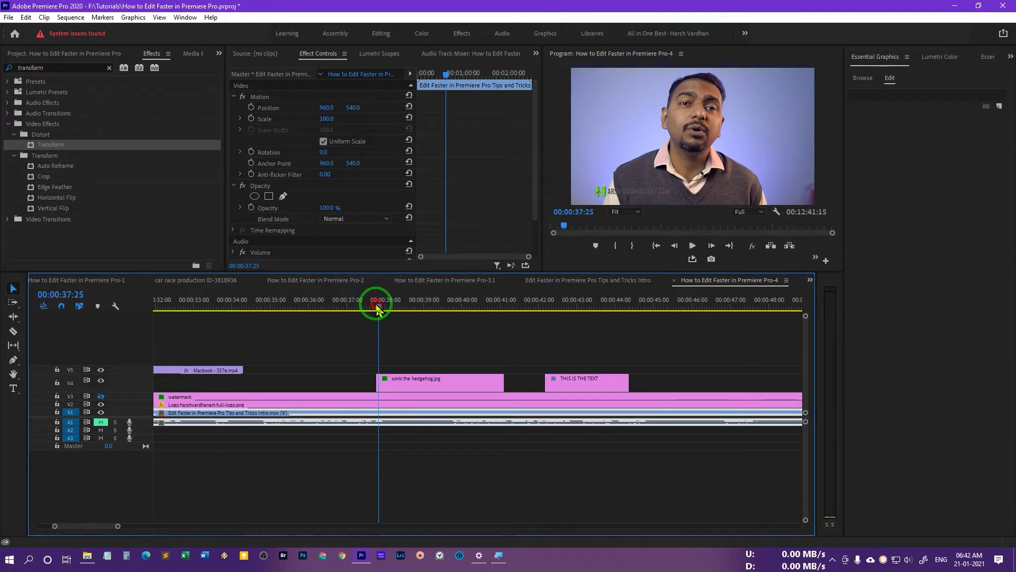
{"action": "left_click", "coordinate": [390, 380]}
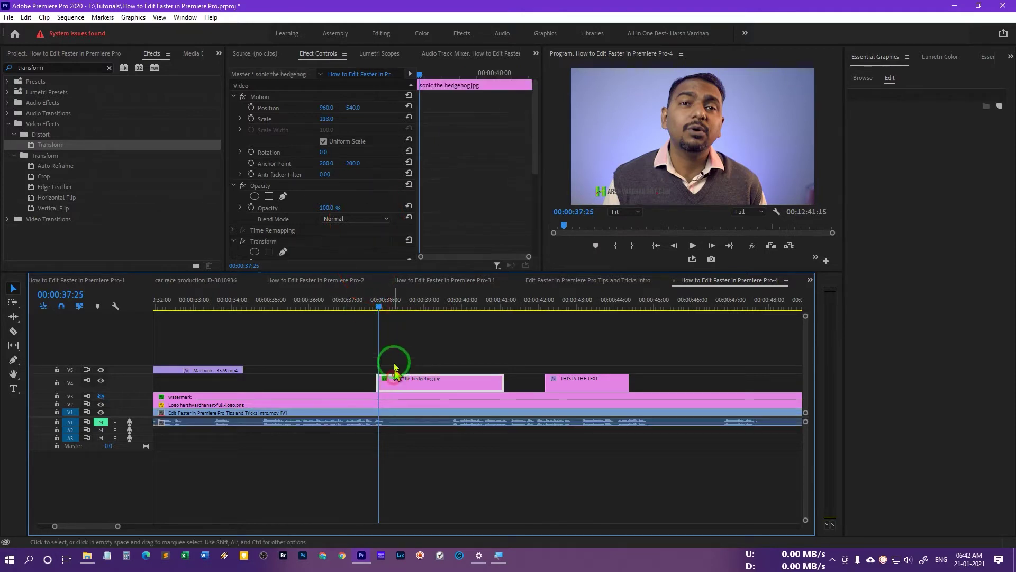
{"action": "left_click_drag", "start_coordinate": [534, 156], "coordinate": [535, 220]}
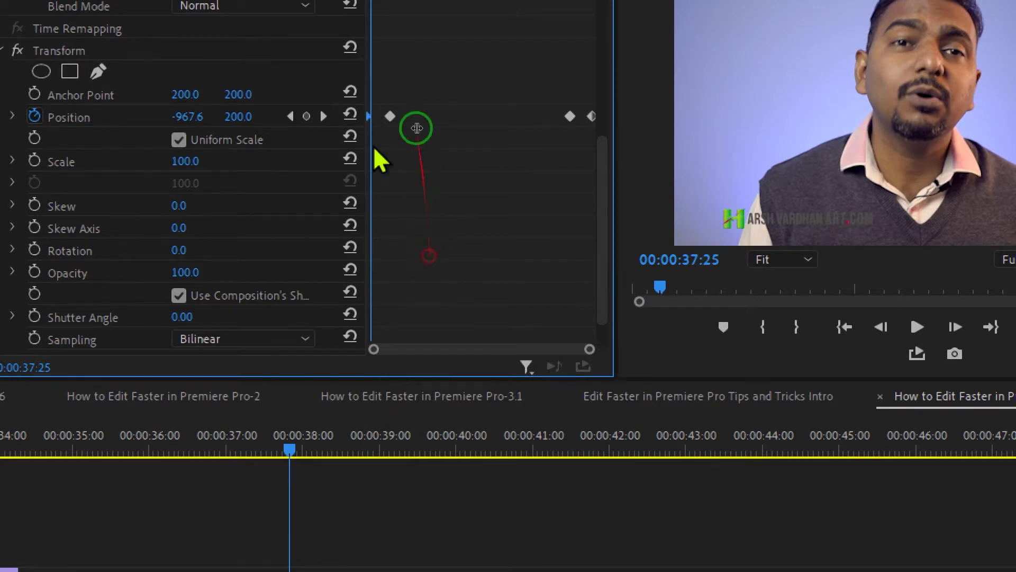
{"action": "right_click", "coordinate": [365, 116]}
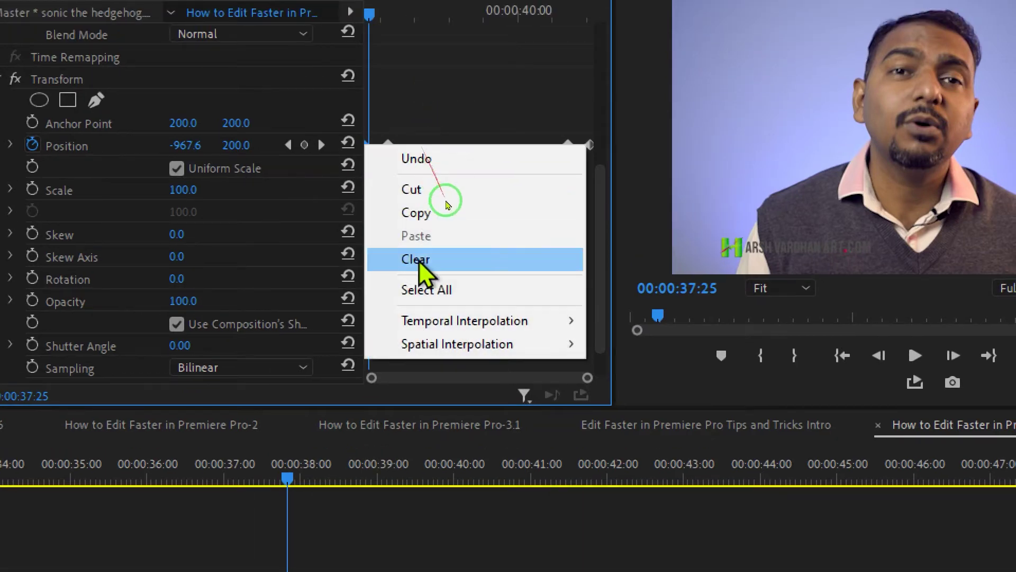
{"action": "mouse_move", "coordinate": [440, 324]}
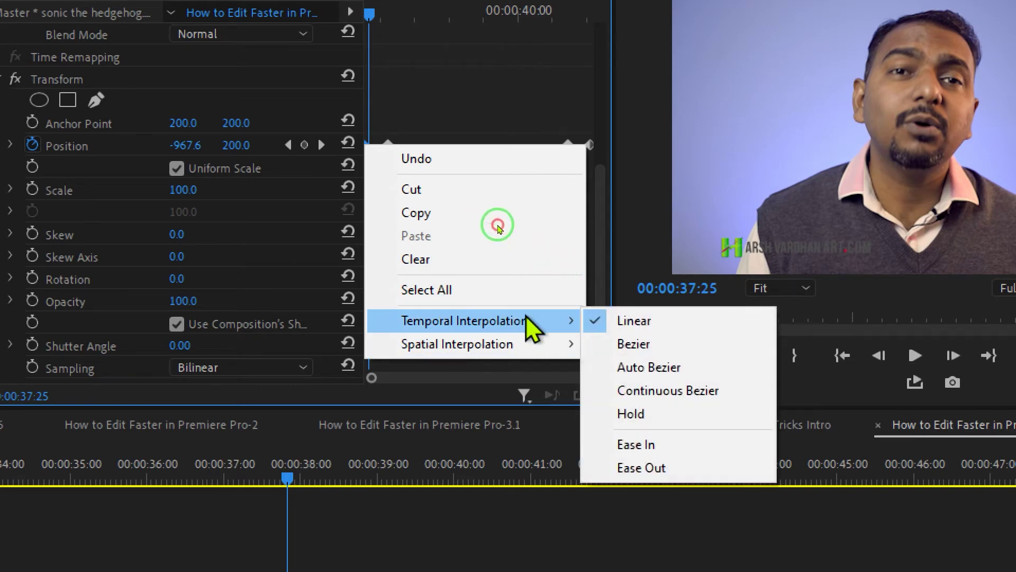
{"action": "left_click", "coordinate": [642, 468]}
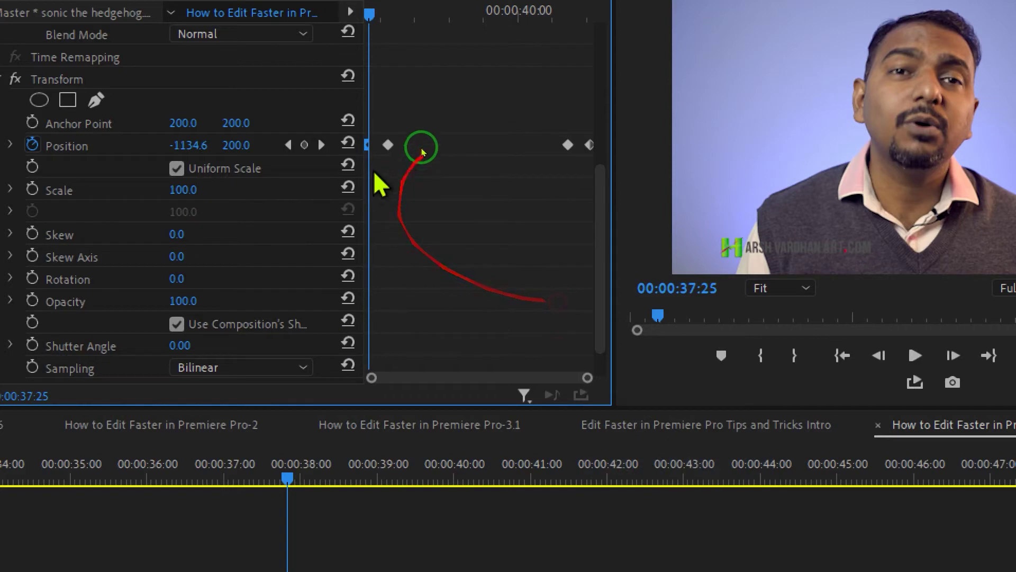
{"action": "right_click", "coordinate": [389, 145]}
{"action": "mouse_move", "coordinate": [561, 320]}
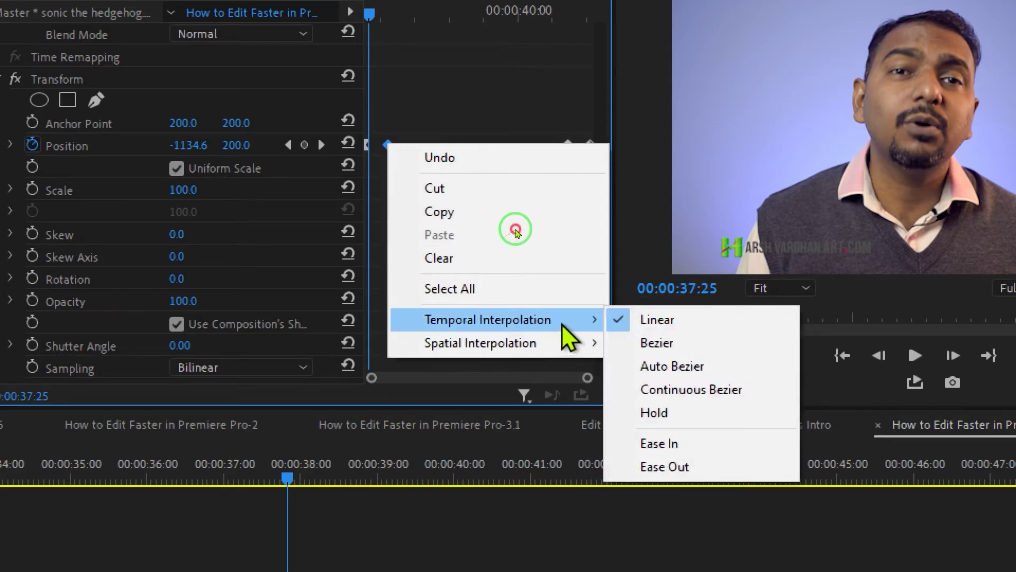
{"action": "left_click", "coordinate": [675, 443]}
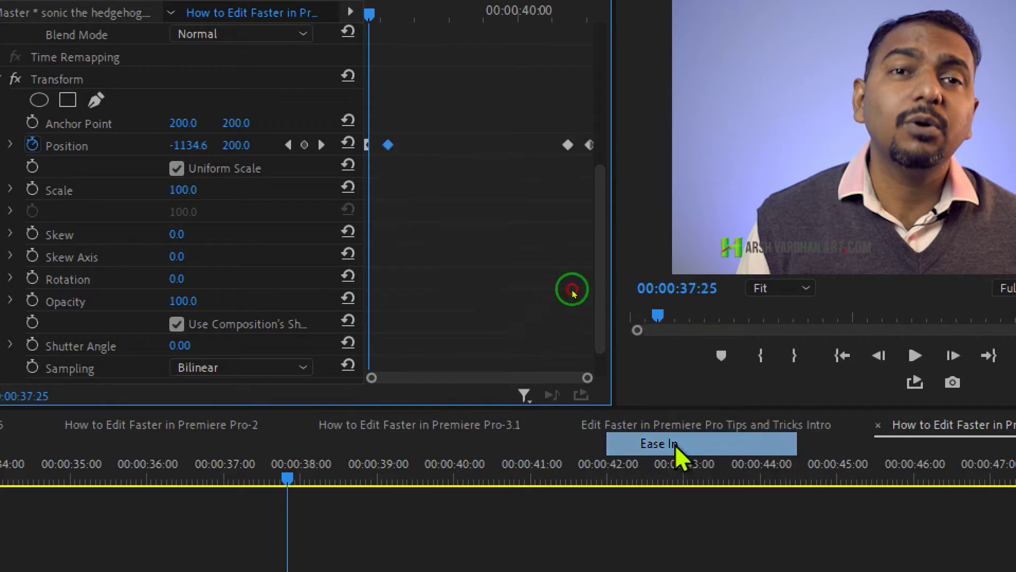
- Apply Ease Out to the third Transform Position keyframe and Ease In to the last one, using temporal interpolation
{"action": "left_click", "coordinate": [567, 144]}
{"action": "right_click", "coordinate": [570, 147]}
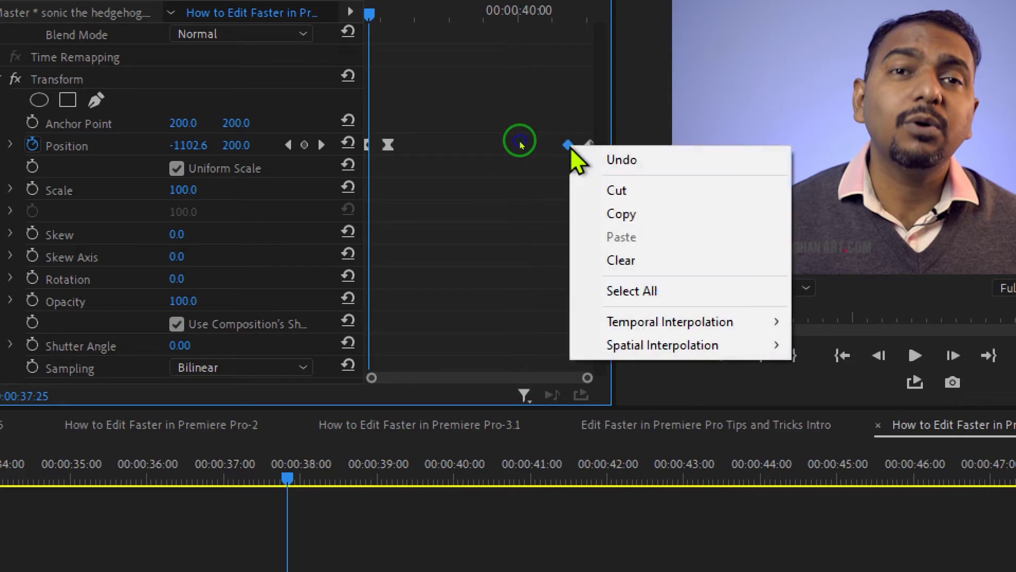
{"action": "mouse_move", "coordinate": [675, 324]}
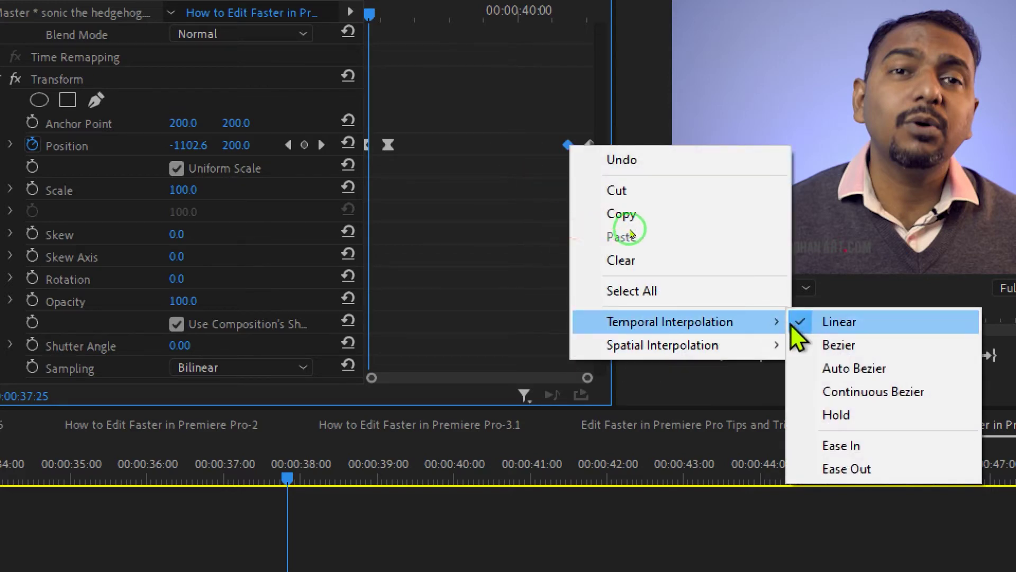
{"action": "left_click", "coordinate": [847, 469]}
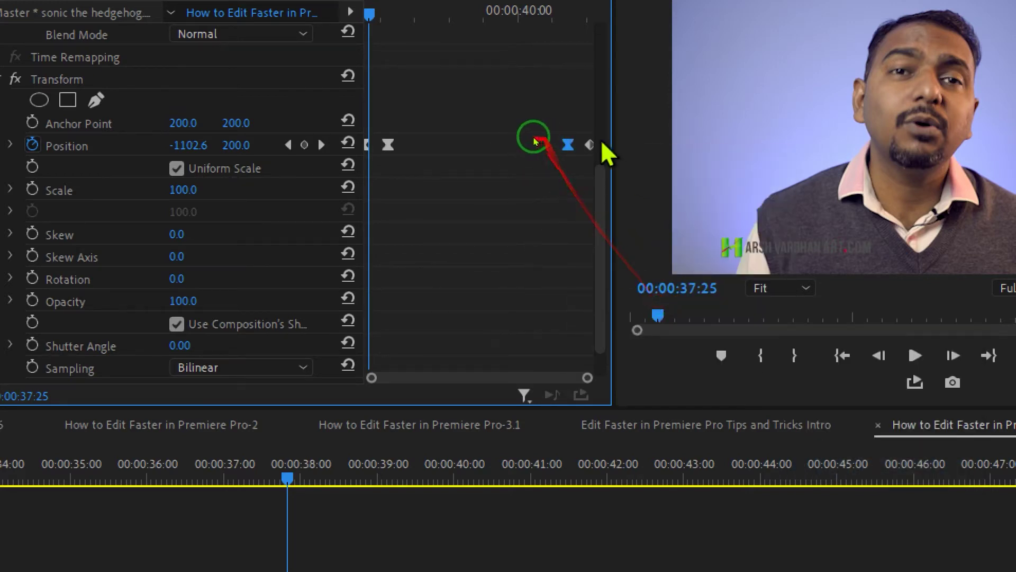
{"action": "right_click", "coordinate": [591, 145]}
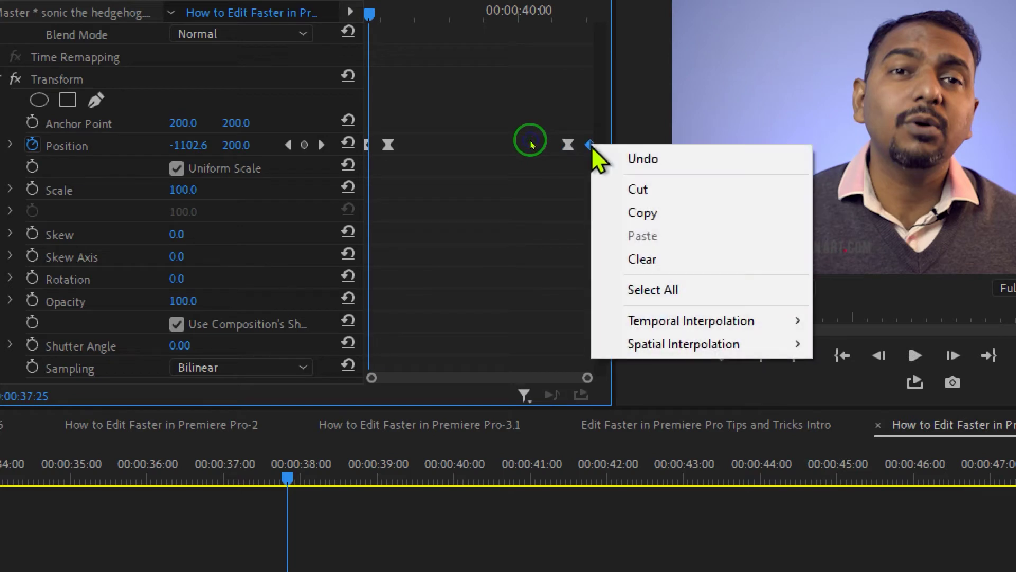
{"action": "mouse_move", "coordinate": [716, 324]}
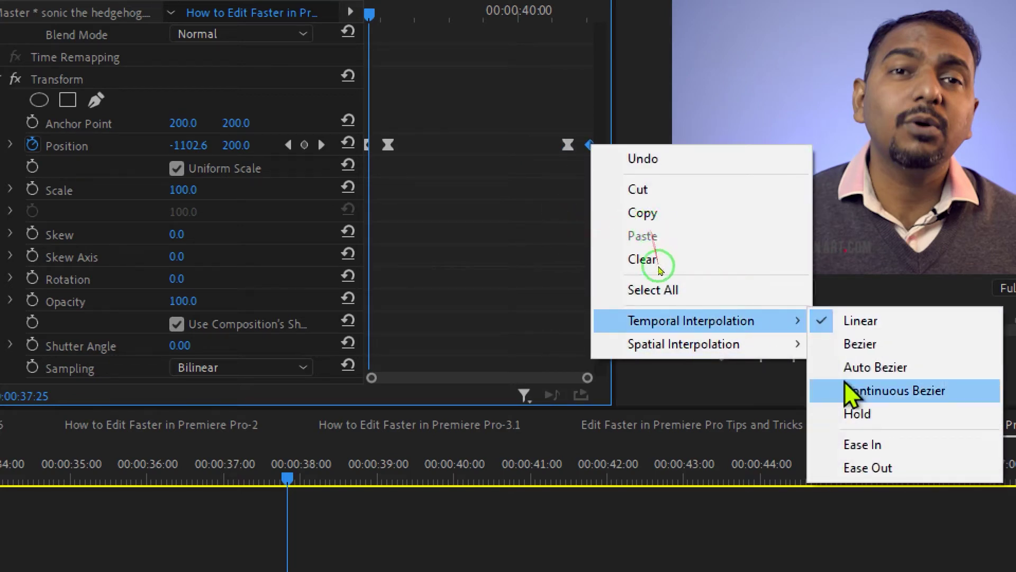
{"action": "left_click", "coordinate": [878, 451]}
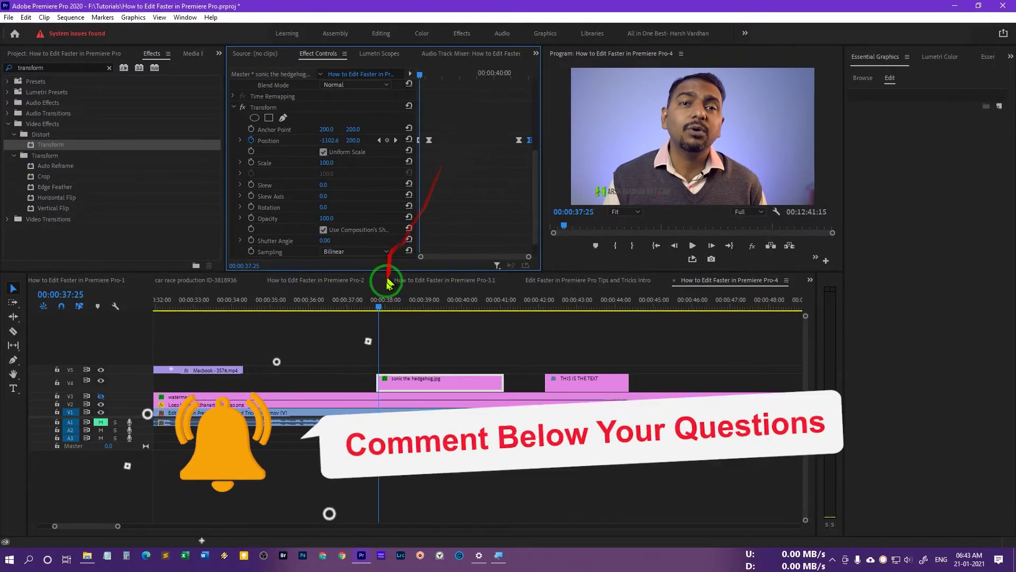
- Play back the eased slide-in and slide-out from the clip's start at 00:00:37:23
{"action": "left_click", "coordinate": [374, 302]}
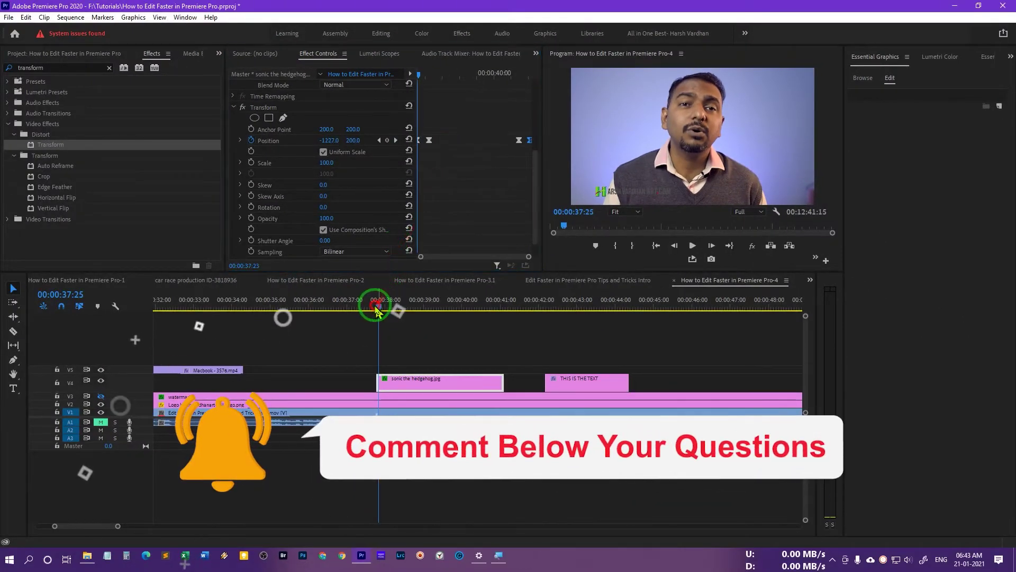
{"action": "key", "text": "space"}
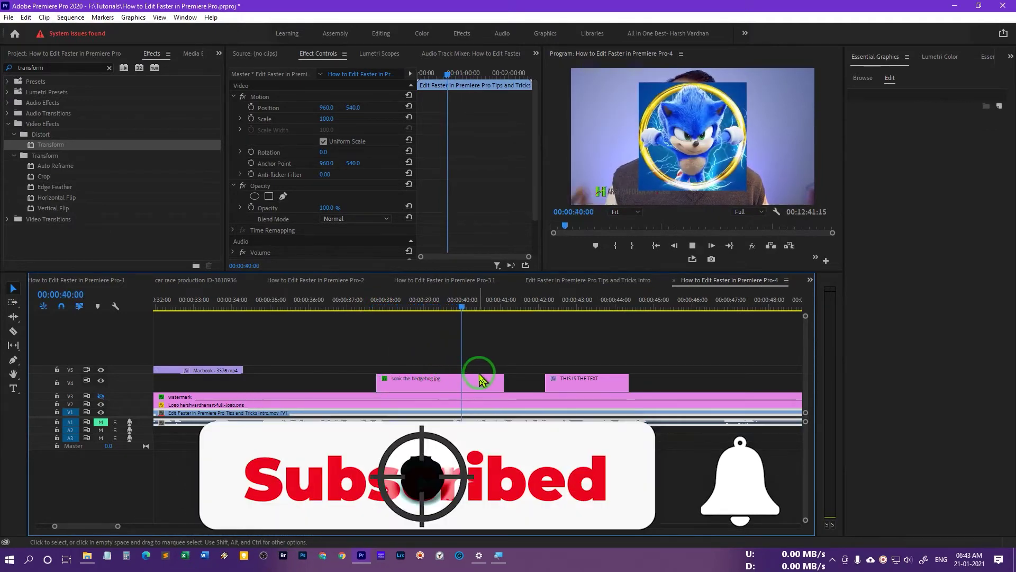
{"action": "key", "text": "space"}
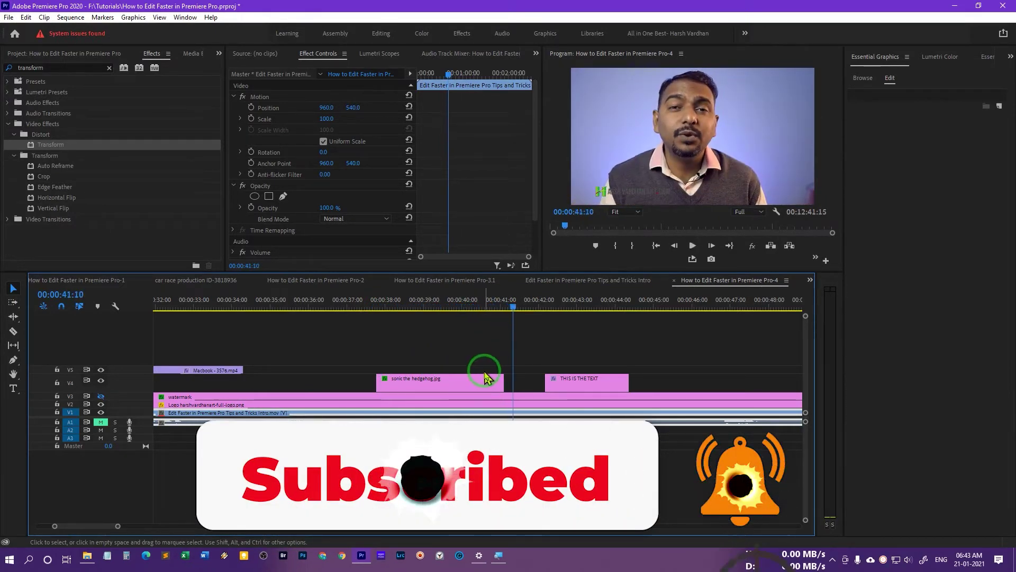
- Move the sonic the hedgehog.jpg clip about one second earlier on track V4 and place the playhead just before it at 00:00:36:17
{"action": "left_click", "coordinate": [415, 304]}
{"action": "left_click_drag", "start_coordinate": [431, 379], "coordinate": [399, 380]}
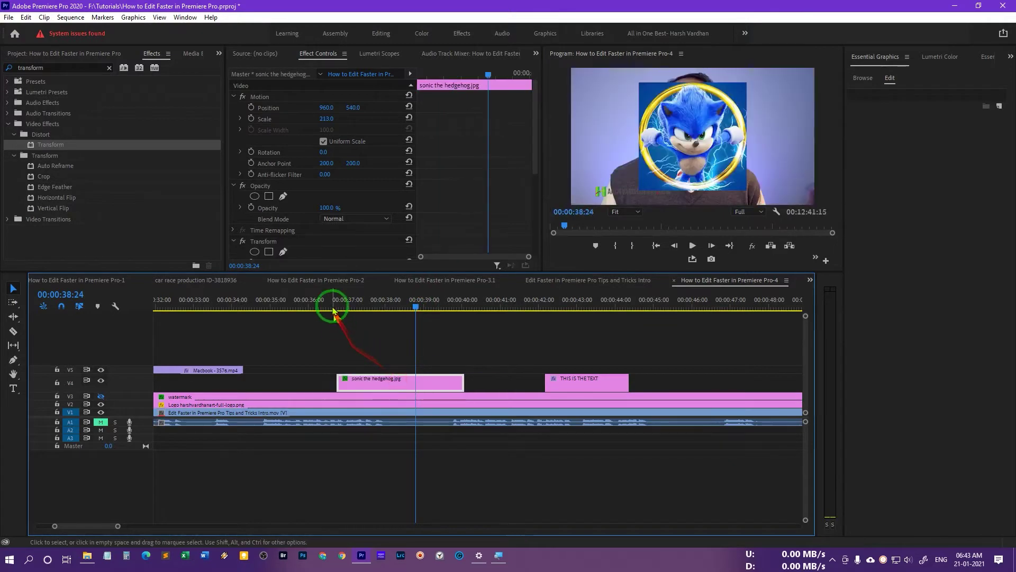
{"action": "left_click", "coordinate": [330, 306]}
{"action": "left_click", "coordinate": [402, 390]}
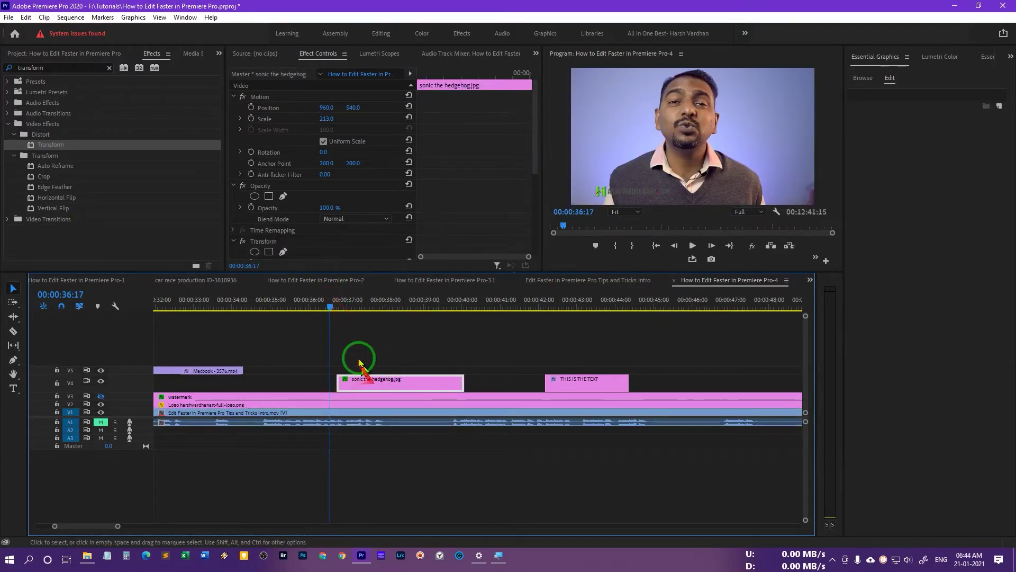
- Expand the Transform Position velocity graph and pull the second keyframe's incoming handle toward the first keyframe to sharpen the slide-in peak
{"action": "left_click", "coordinate": [351, 306]}
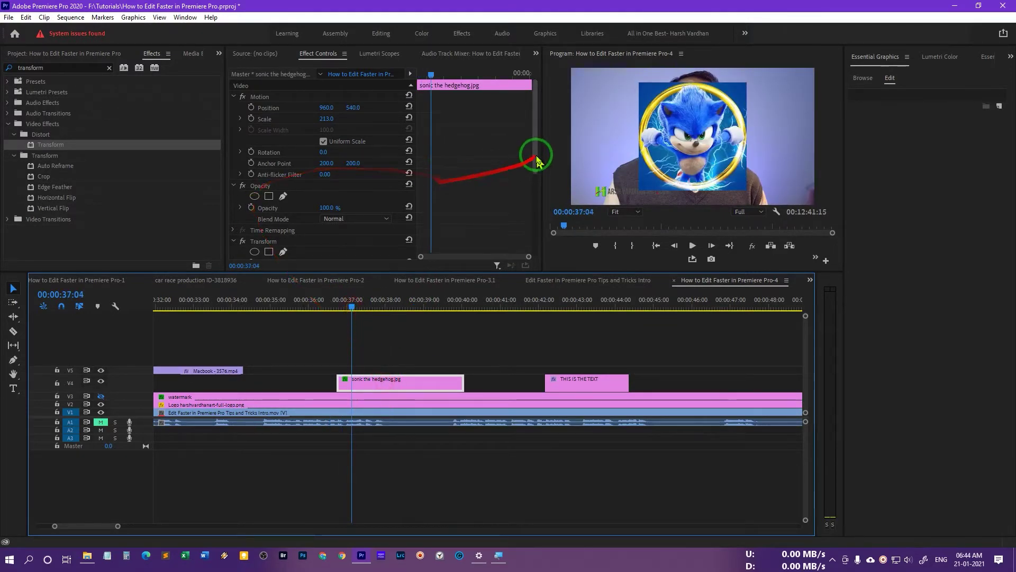
{"action": "left_click_drag", "start_coordinate": [535, 154], "coordinate": [540, 232]}
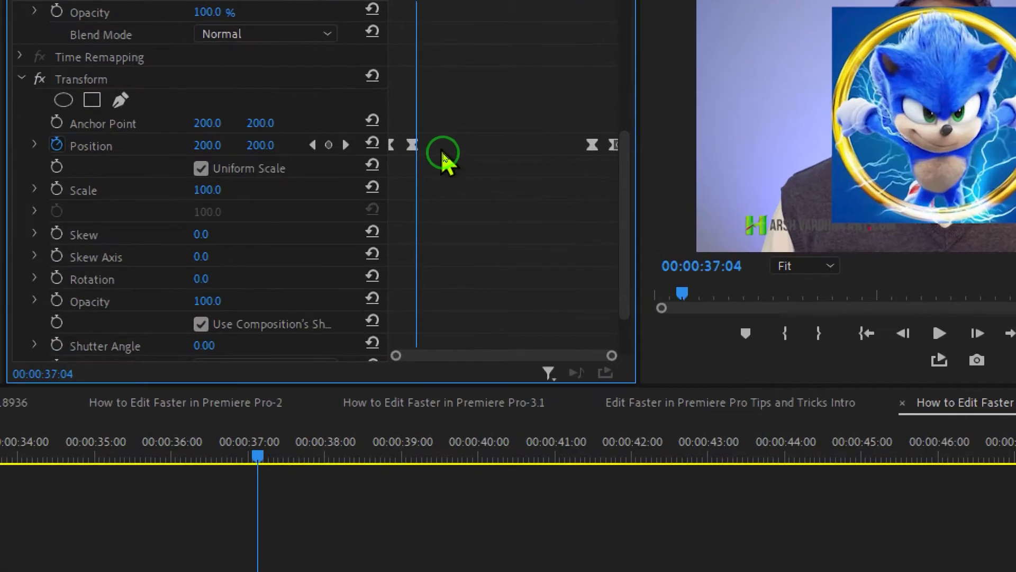
{"action": "mouse_move", "coordinate": [457, 122]}
{"action": "left_mouse_down"}
{"action": "mouse_move", "coordinate": [426, 164]}
{"action": "mouse_move", "coordinate": [413, 163]}
{"action": "left_mouse_up"}
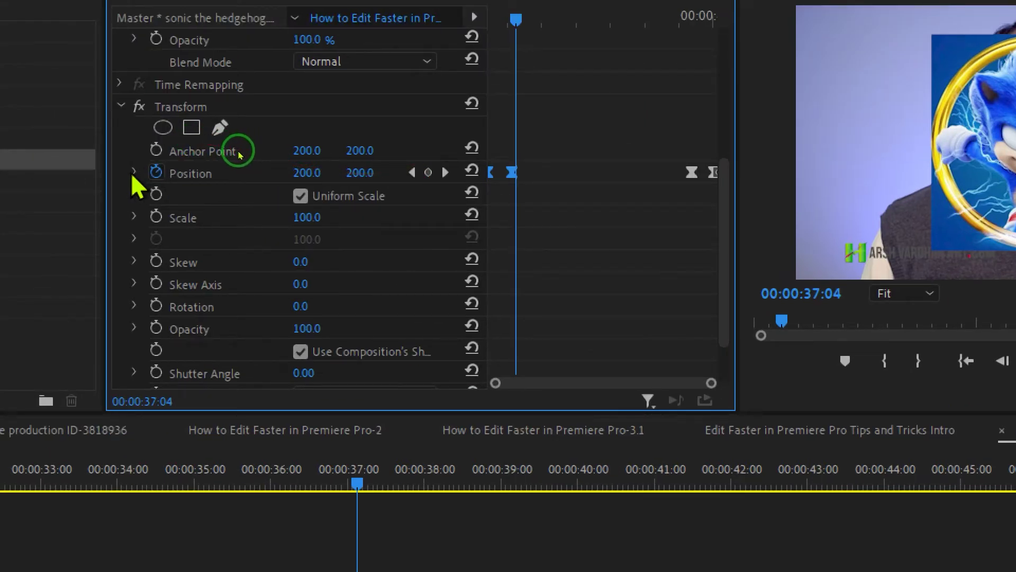
{"action": "left_click", "coordinate": [134, 173]}
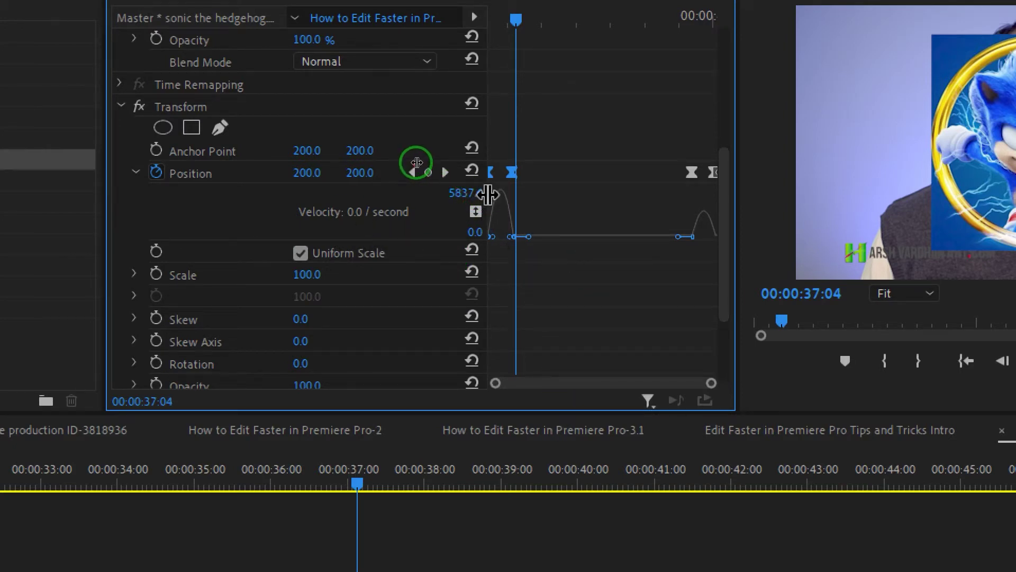
{"action": "left_click_drag", "start_coordinate": [487, 195], "coordinate": [444, 195]}
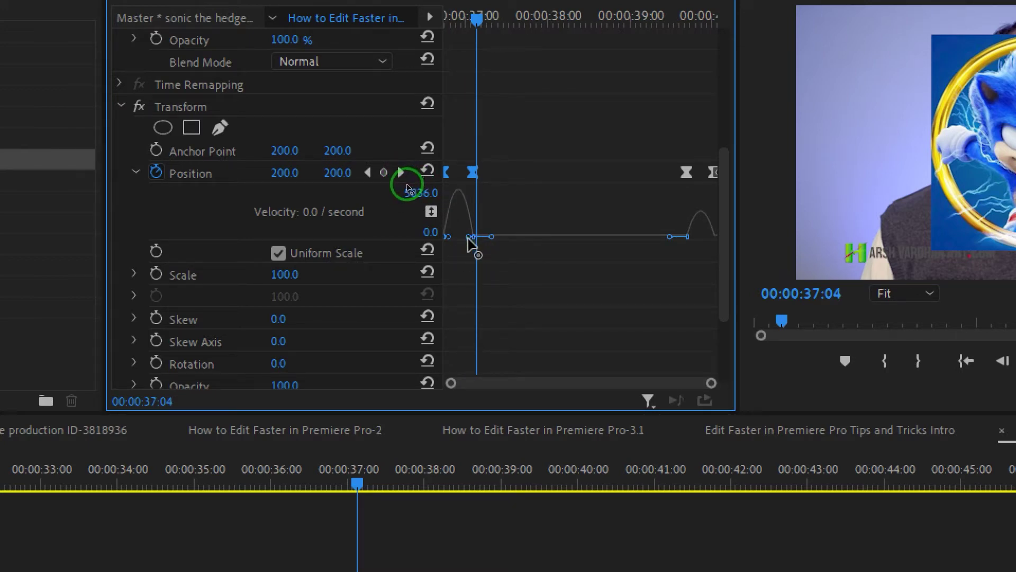
{"action": "mouse_move", "coordinate": [469, 238]}
{"action": "left_mouse_down"}
{"action": "mouse_move", "coordinate": [448, 241]}
{"action": "mouse_move", "coordinate": [463, 208]}
{"action": "mouse_move", "coordinate": [451, 235]}
{"action": "left_mouse_up"}
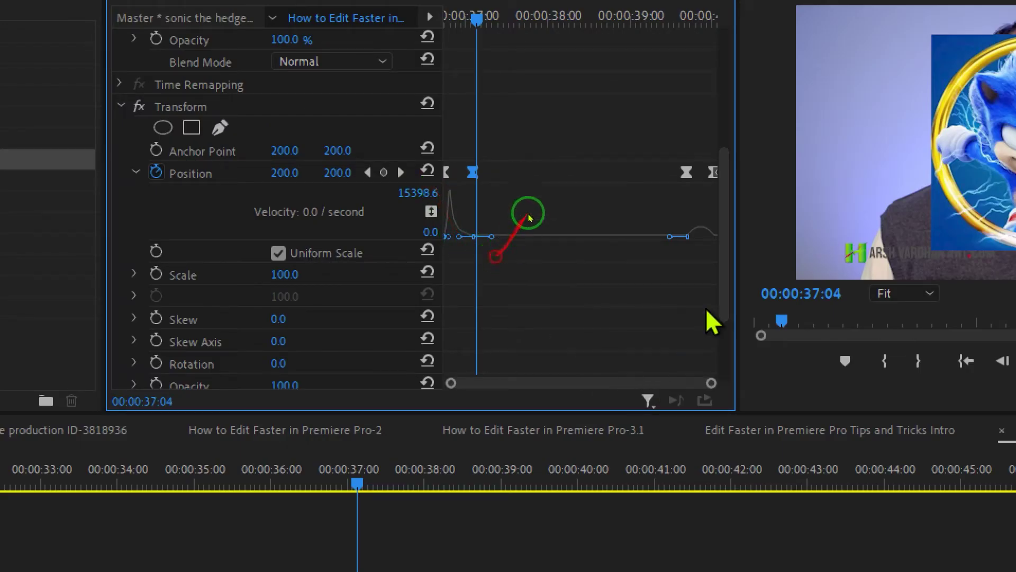
- Select the last two Position keyframes, stretch the third keyframe's outgoing handle toward the last one, and return the playhead to 00:00:36:21
{"action": "left_click_drag", "start_coordinate": [668, 165], "coordinate": [723, 186]}
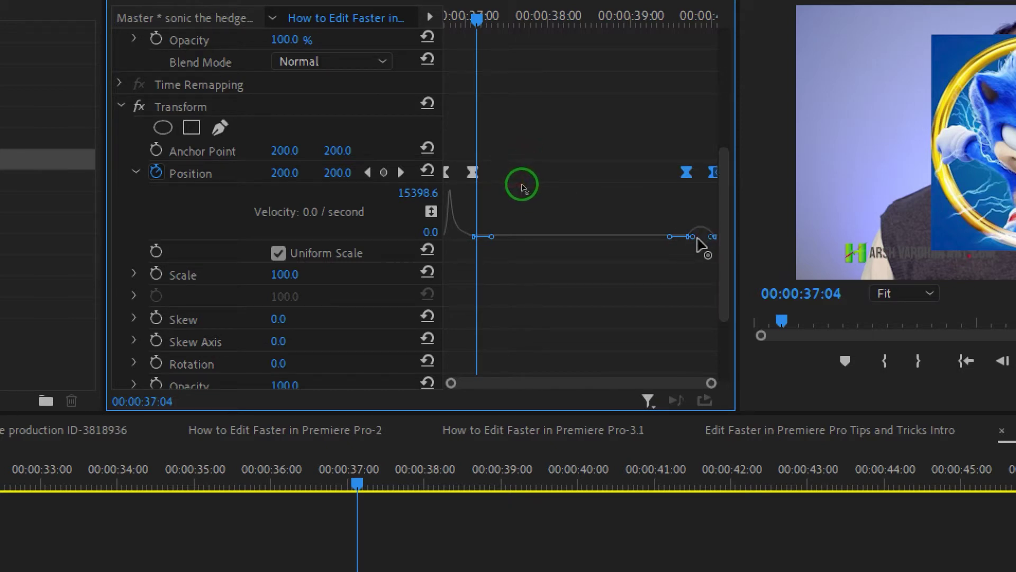
{"action": "left_click_drag", "start_coordinate": [694, 238], "coordinate": [706, 242]}
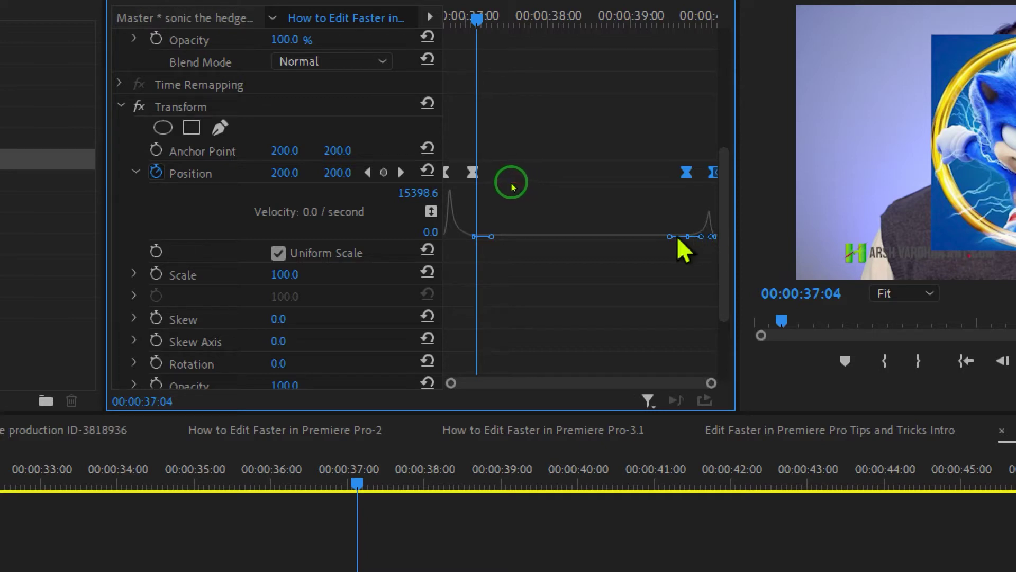
{"action": "left_click_drag", "start_coordinate": [677, 236], "coordinate": [695, 237]}
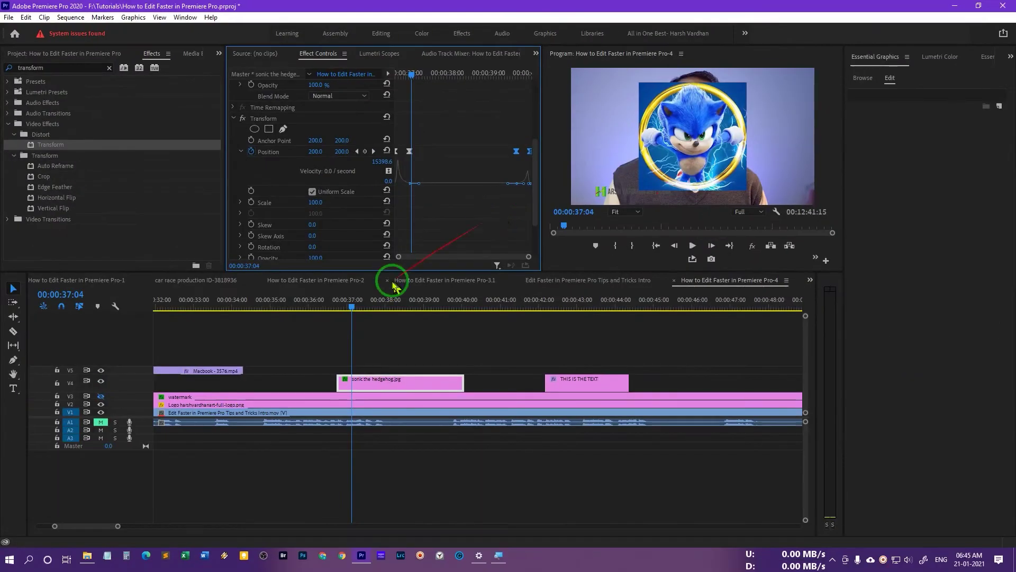
{"action": "left_click", "coordinate": [336, 307]}
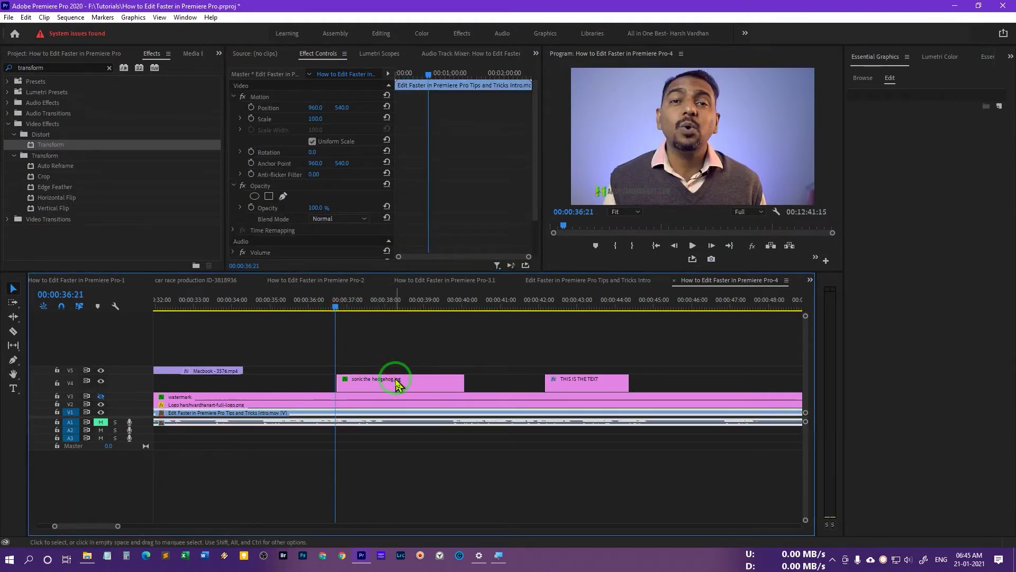
- Play back the sharpened slide-in and slide-out of the sonic the hedgehog.jpg clip from 00:00:36:21
{"action": "key", "text": "space"}
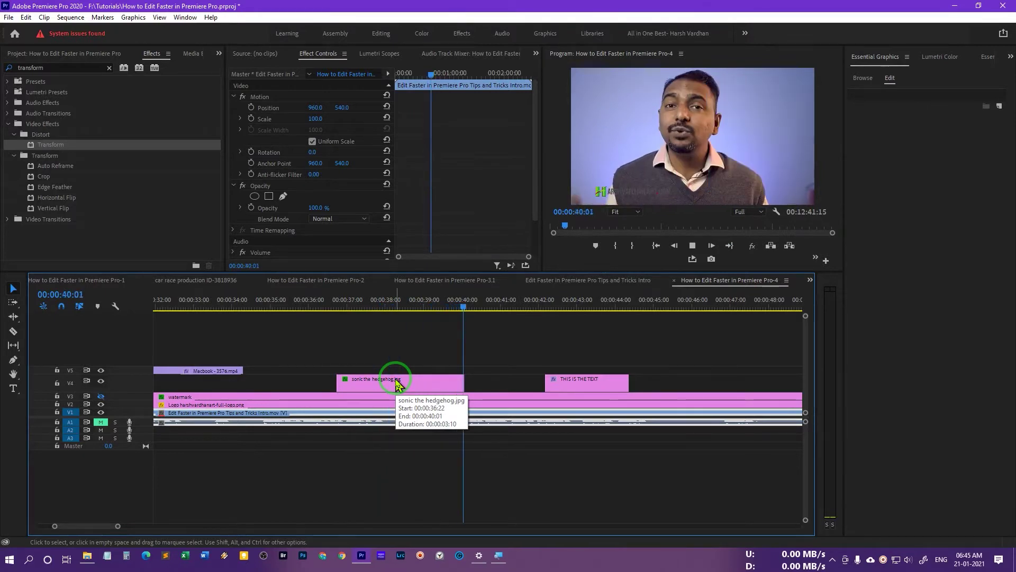
{"action": "key", "text": "space"}
- Turn off Use Composition's Shutter Angle in the sonic the hedgehog.jpg clip's Transform effect and set Shutter Angle to 360
{"action": "left_click", "coordinate": [392, 369]}
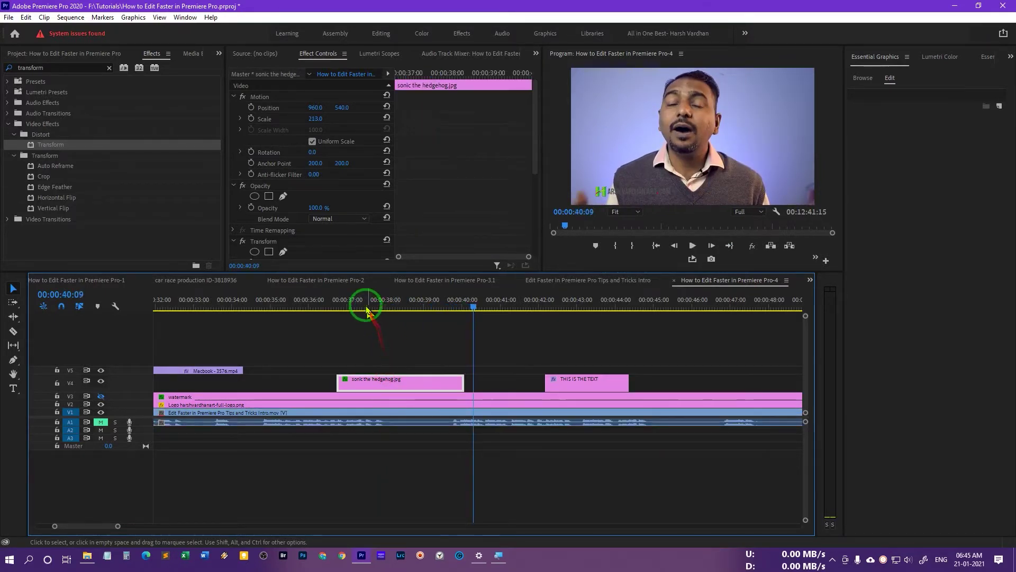
{"action": "mouse_move", "coordinate": [363, 306]}
{"action": "left_mouse_down"}
{"action": "mouse_move", "coordinate": [345, 301]}
{"action": "mouse_move", "coordinate": [375, 306]}
{"action": "left_mouse_up"}
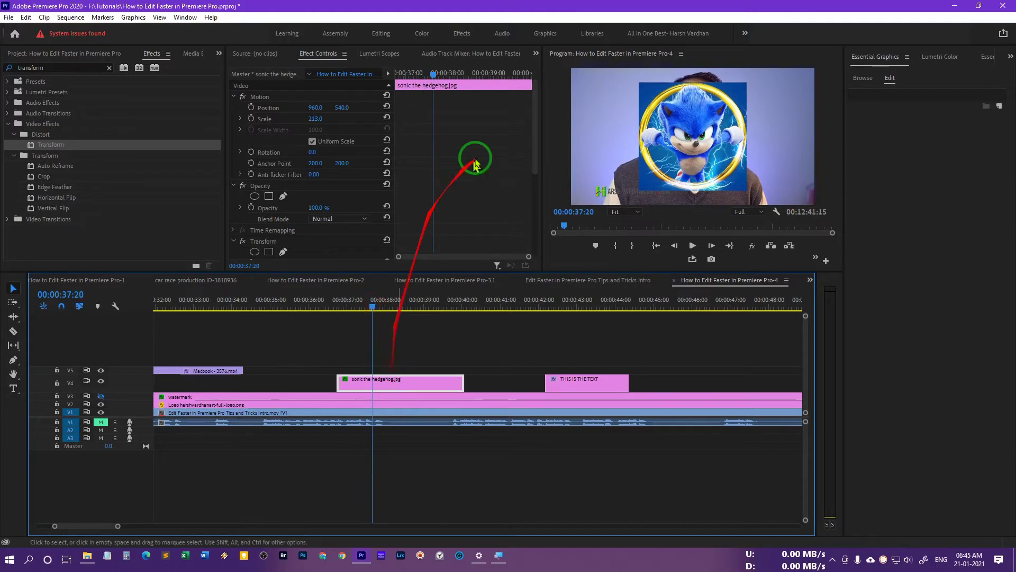
{"action": "left_click_drag", "start_coordinate": [533, 139], "coordinate": [536, 174]}
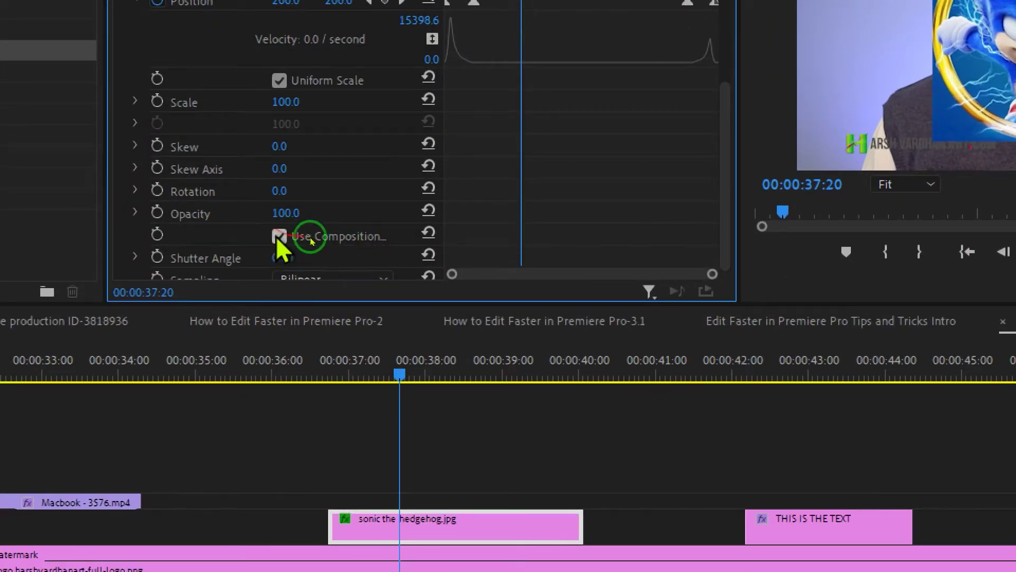
{"action": "left_click", "coordinate": [279, 236]}
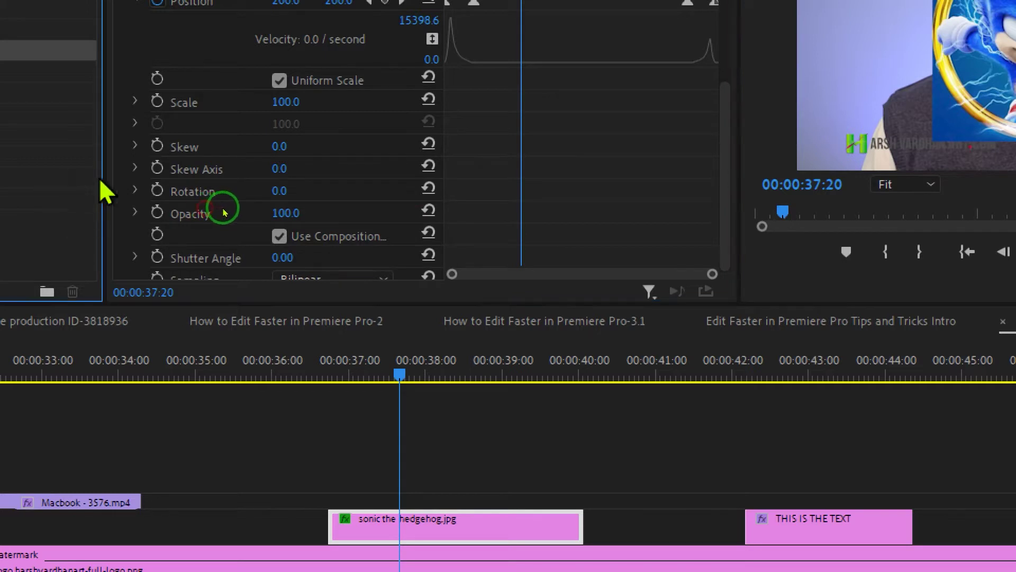
{"action": "left_click_drag", "start_coordinate": [107, 180], "coordinate": [11, 177]}
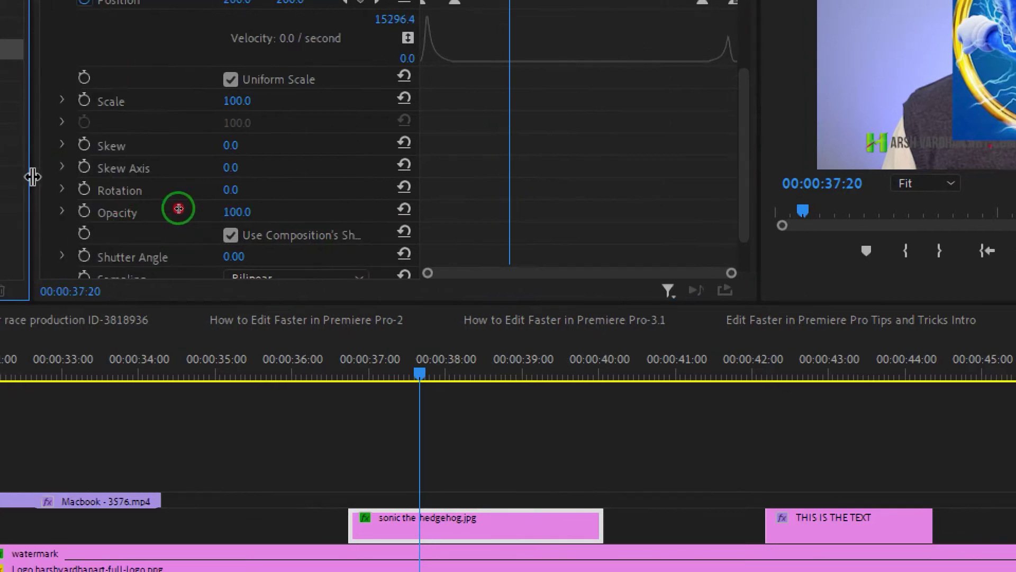
{"action": "left_click", "coordinate": [233, 235]}
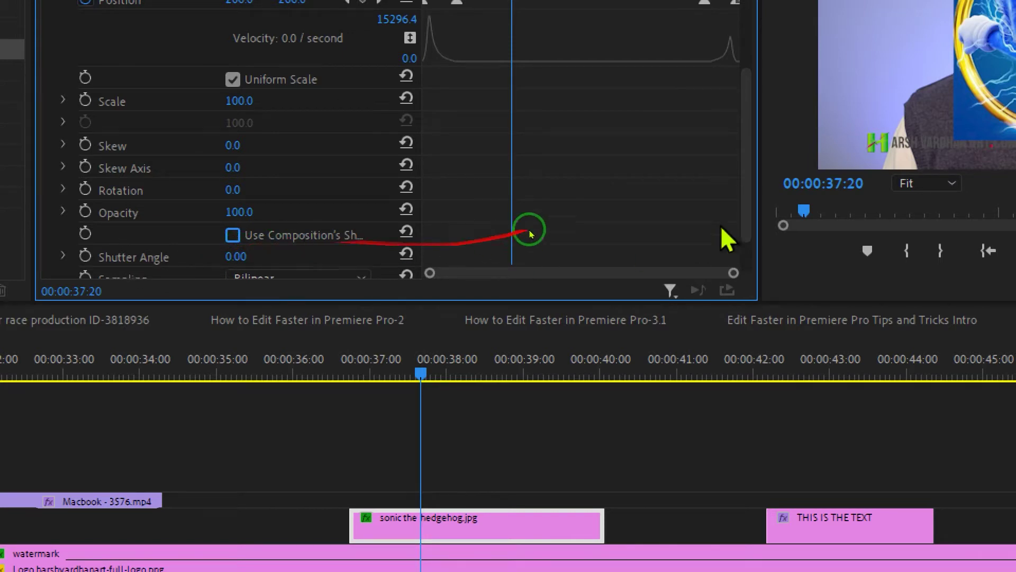
{"action": "left_click_drag", "start_coordinate": [747, 225], "coordinate": [656, 255]}
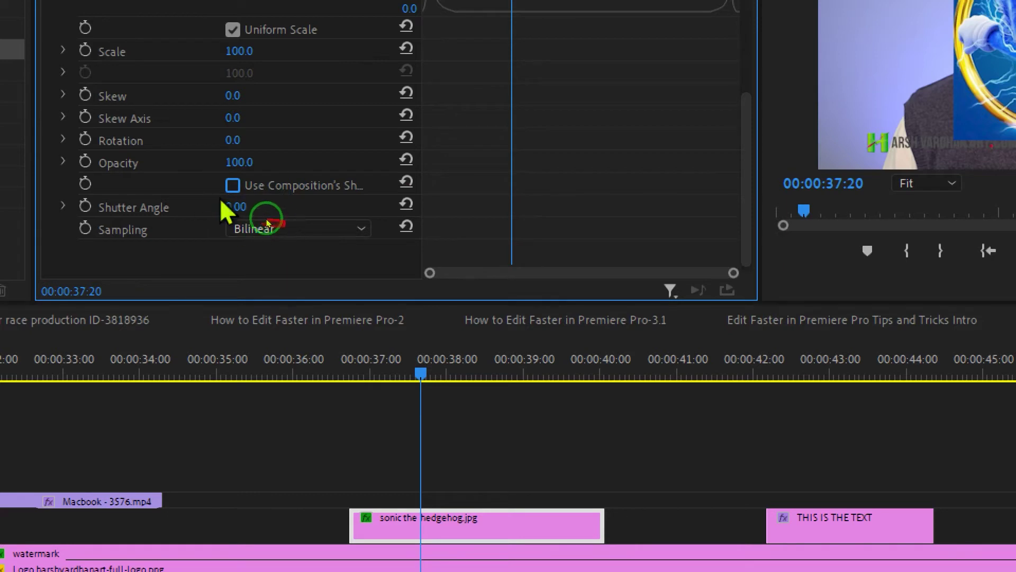
{"action": "left_click_drag", "start_coordinate": [236, 207], "coordinate": [359, 227]}
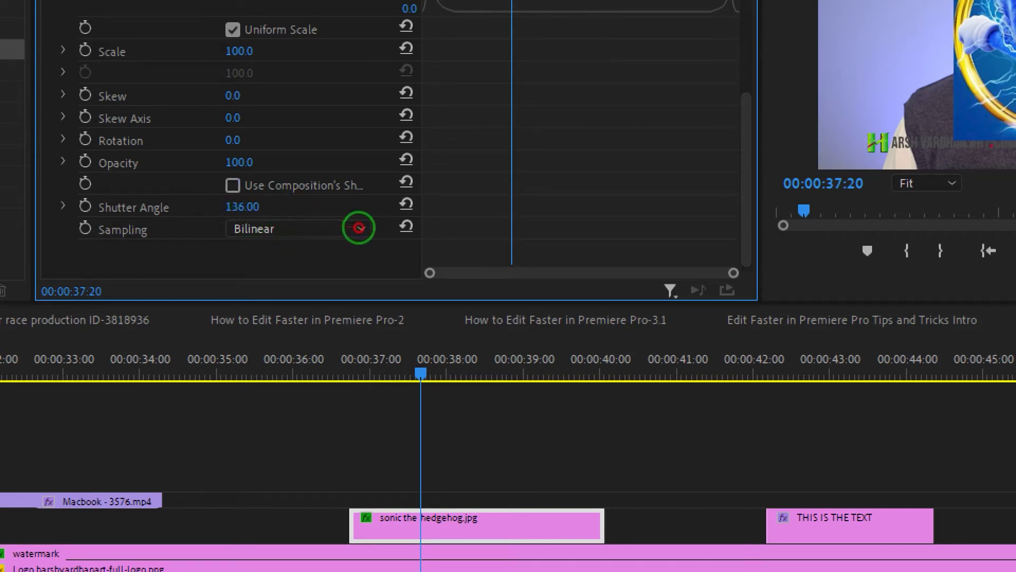
{"action": "left_click_drag", "start_coordinate": [445, 232], "coordinate": [304, 224]}
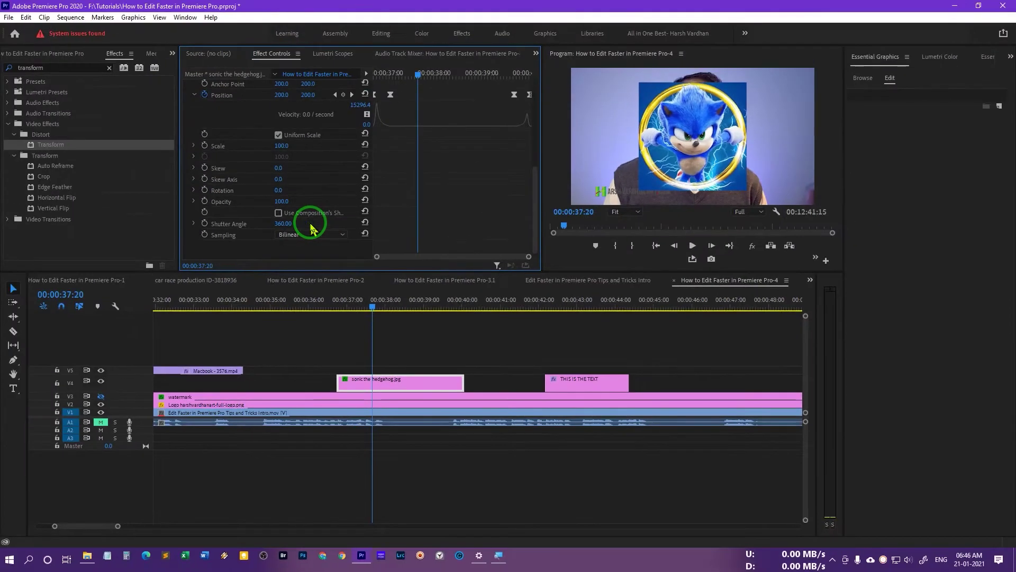
- Play back the motion-blurred slide-in and slide-out from just before the clip's start at 00:00:36:18
{"action": "left_click", "coordinate": [333, 306]}
{"action": "left_click", "coordinate": [371, 385]}
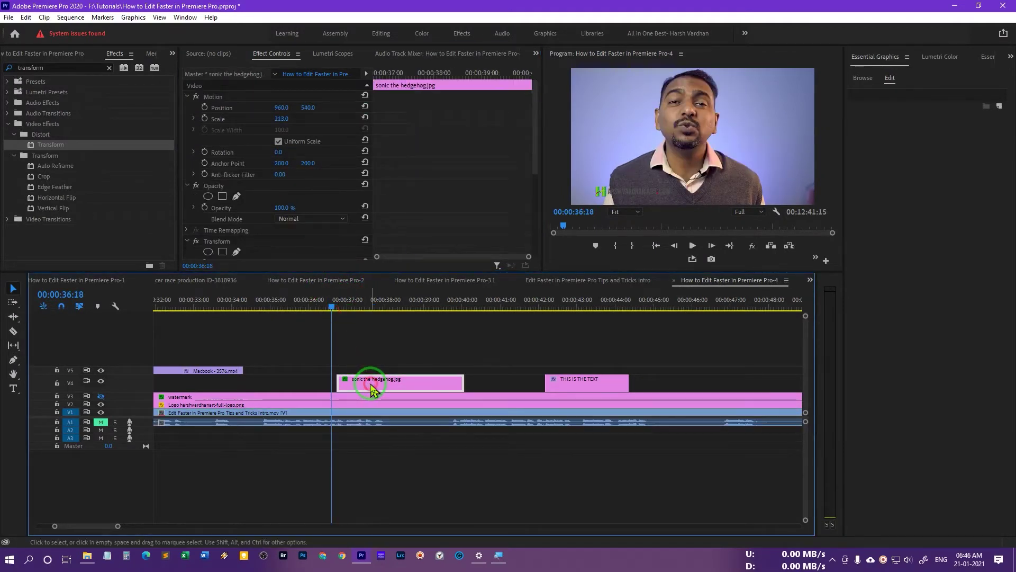
{"action": "key", "text": "space"}
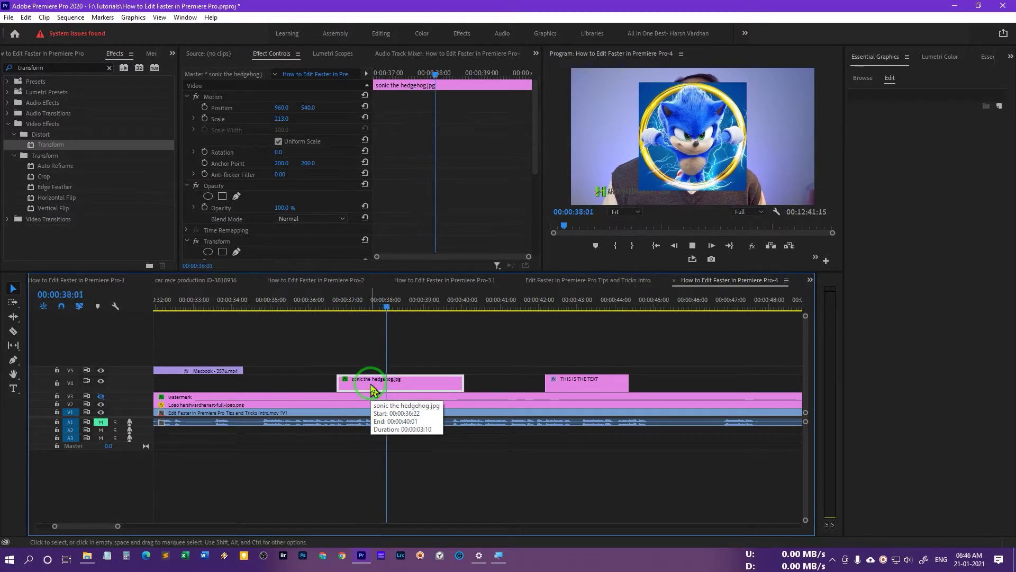
{"action": "left_click", "coordinate": [336, 306]}
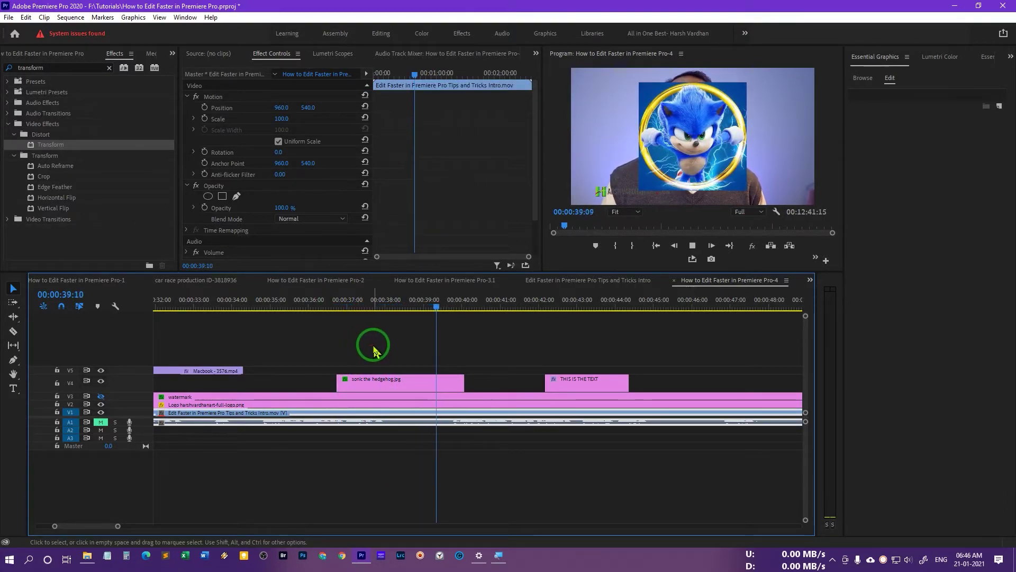
{"action": "key", "text": "space"}
- Move the sonic the hedgehog.jpg clip earlier on track V4 to start at about 00:00:35:28 and place the playhead at its start
{"action": "mouse_move", "coordinate": [362, 313]}
{"action": "left_mouse_down"}
{"action": "mouse_move", "coordinate": [337, 305]}
{"action": "mouse_move", "coordinate": [369, 313]}
{"action": "left_mouse_up"}
{"action": "left_click", "coordinate": [369, 383]}
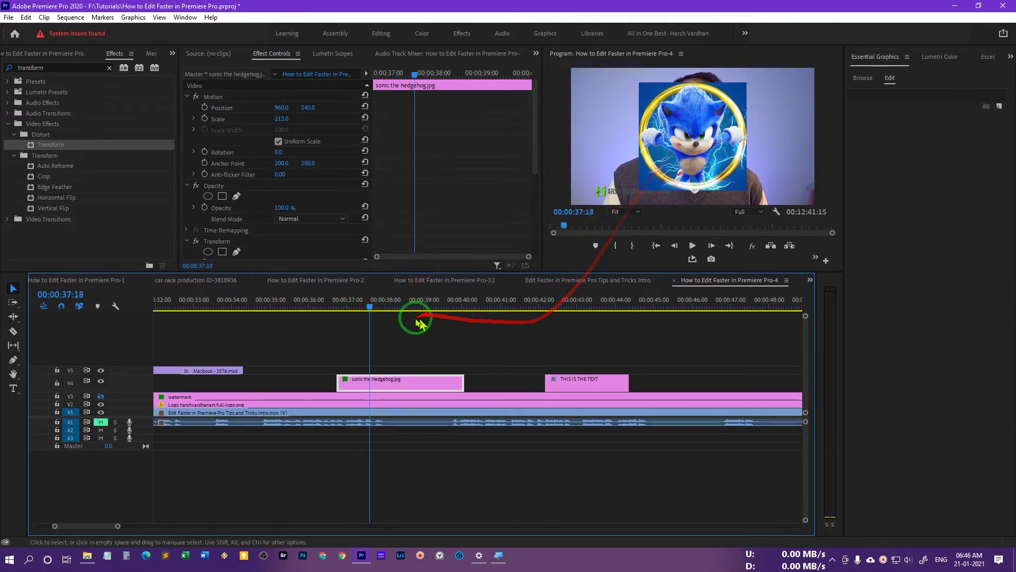
{"action": "mouse_move", "coordinate": [369, 310]}
{"action": "left_mouse_down"}
{"action": "mouse_move", "coordinate": [459, 309]}
{"action": "mouse_move", "coordinate": [363, 311]}
{"action": "mouse_move", "coordinate": [387, 313]}
{"action": "left_mouse_up"}
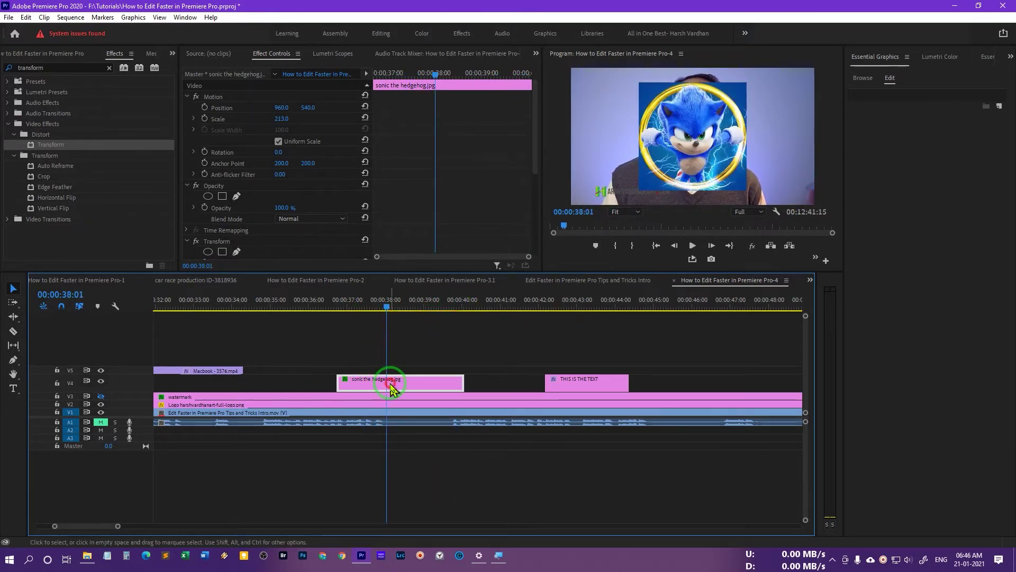
{"action": "left_click_drag", "start_coordinate": [392, 388], "coordinate": [362, 381]}
{"action": "left_click", "coordinate": [307, 307]}
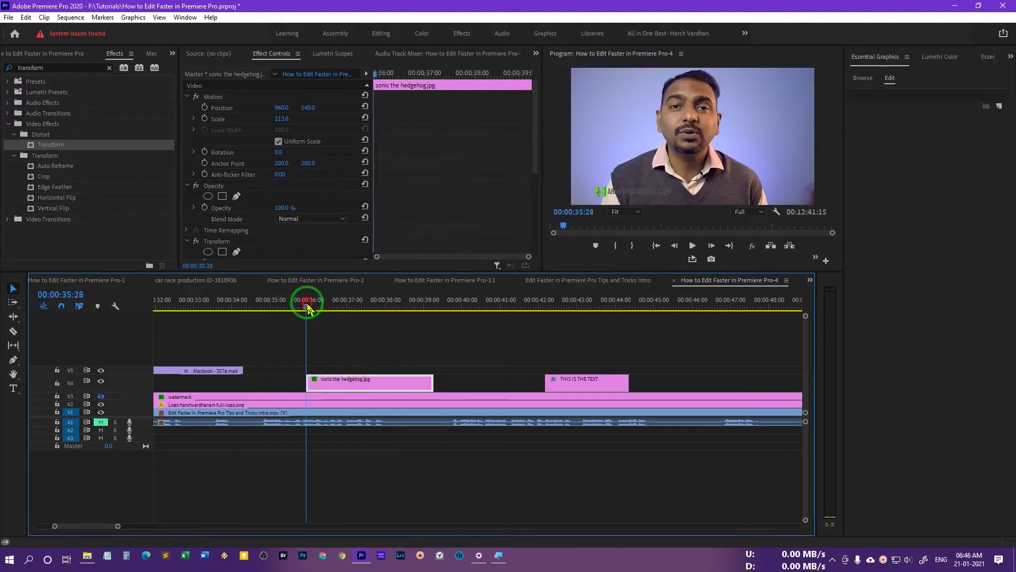
- Save the project and enable Transform Scale keyframing at 100 on the second Position keyframe, at 00:00:36:09
{"action": "mouse_move", "coordinate": [307, 307]}
{"action": "left_mouse_down"}
{"action": "mouse_move", "coordinate": [422, 312]}
{"action": "mouse_move", "coordinate": [324, 311]}
{"action": "left_mouse_up"}
{"action": "left_click", "coordinate": [323, 382]}
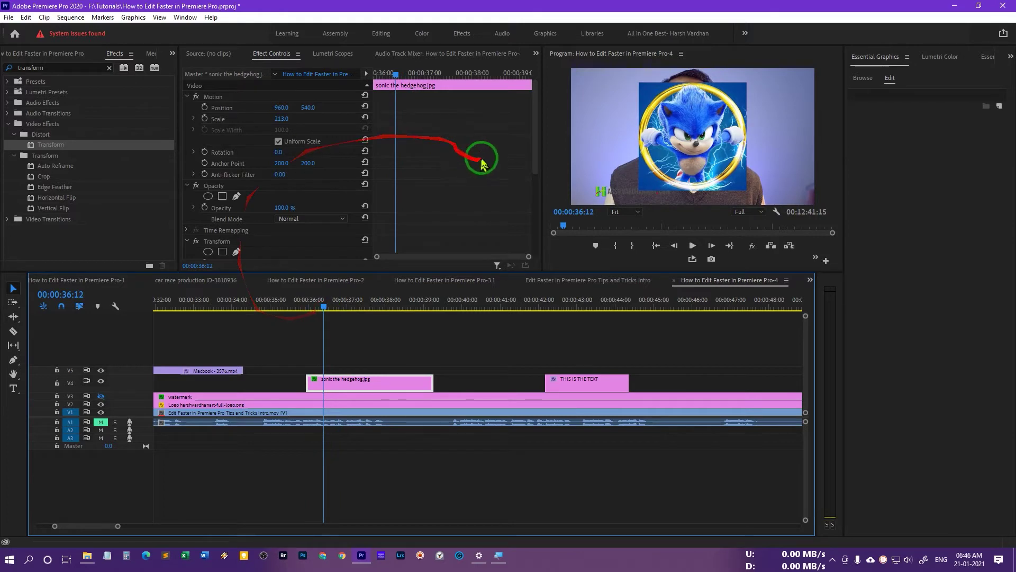
{"action": "left_click_drag", "start_coordinate": [535, 136], "coordinate": [536, 204]}
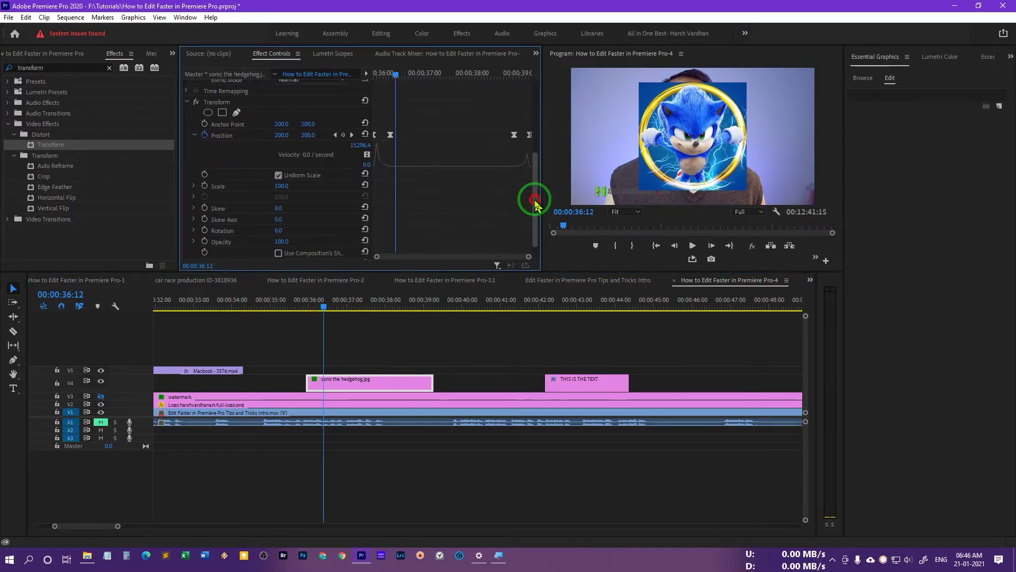
{"action": "left_click", "coordinate": [257, 105]}
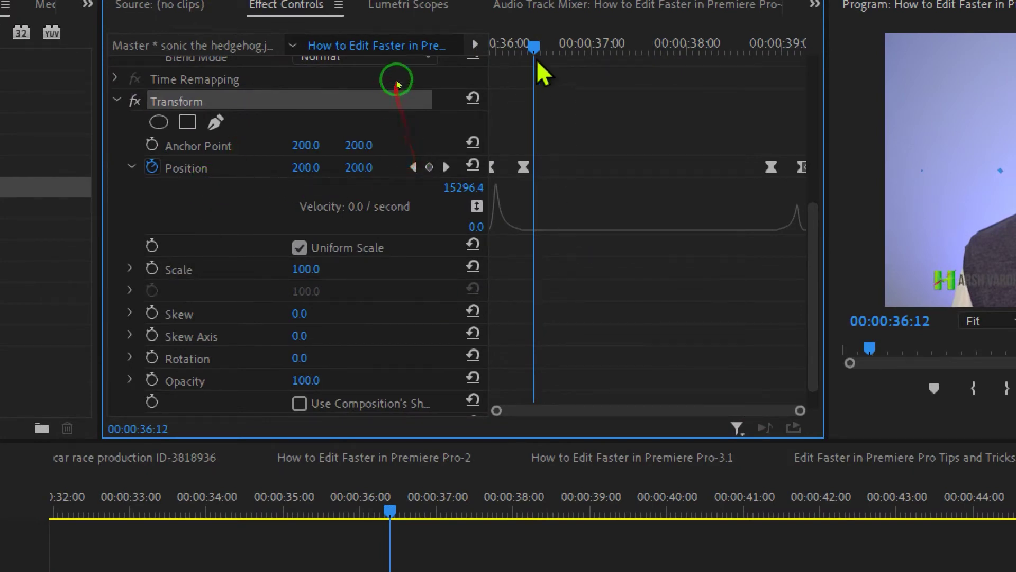
{"action": "left_click_drag", "start_coordinate": [538, 49], "coordinate": [528, 53]}
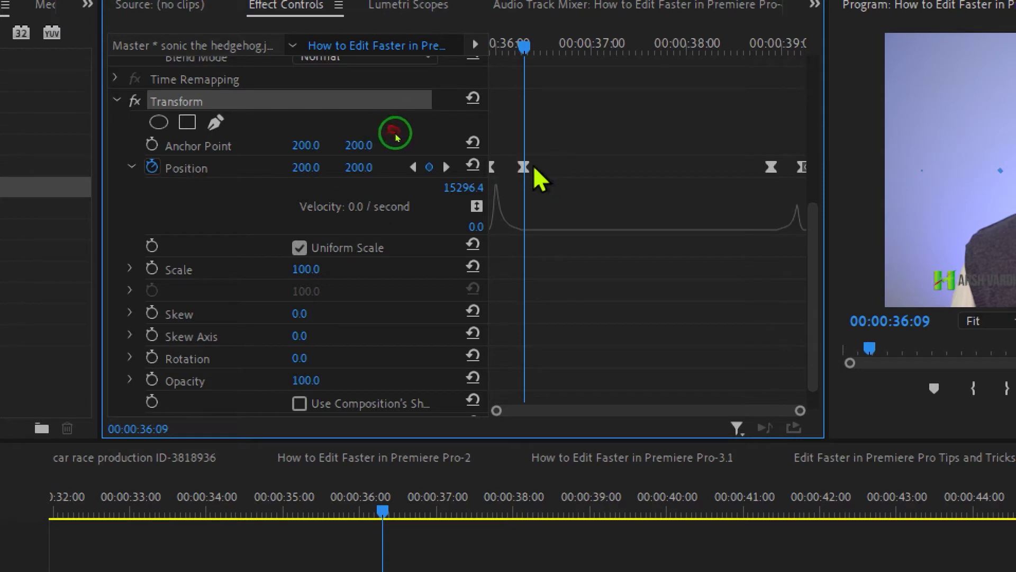
{"action": "key", "text": "ctrl+s"}
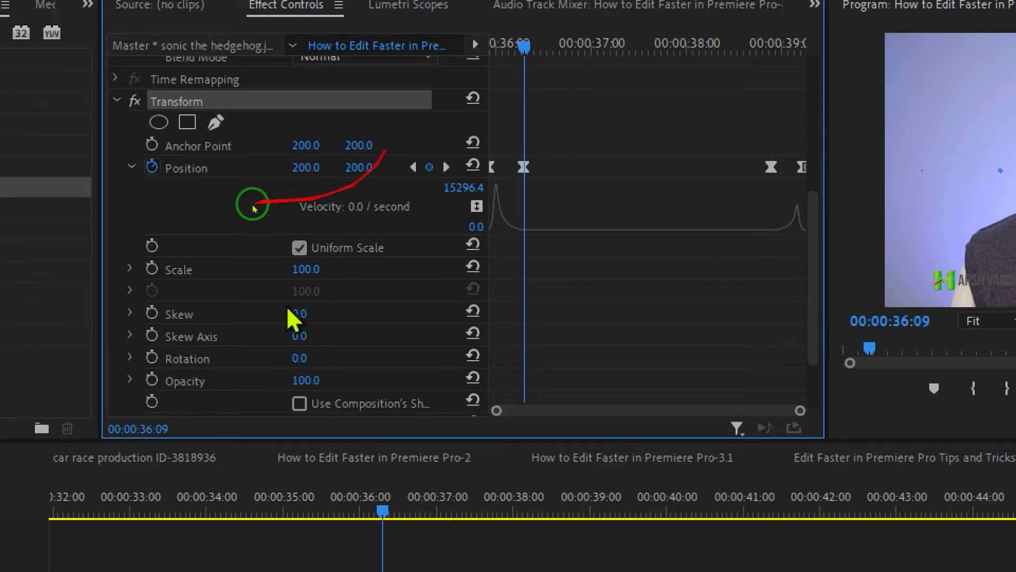
{"action": "left_click", "coordinate": [152, 268]}
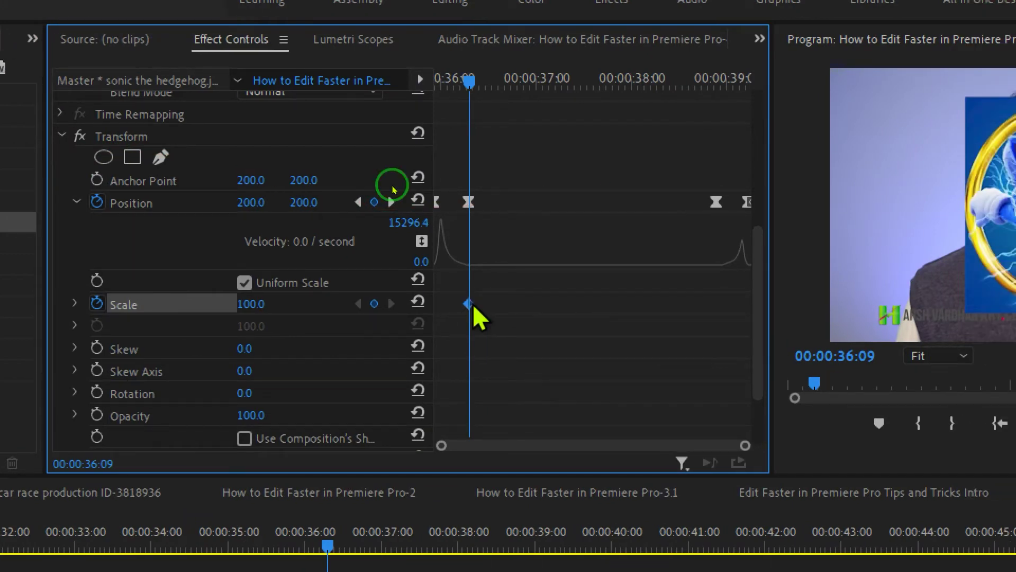
- Add a Transform Scale keyframe of 105 five frames after the first Scale keyframe, at 00:00:36:14
{"action": "key", "text": "Right"}
{"action": "key", "text": "Right"}
{"action": "key", "text": "Right"}
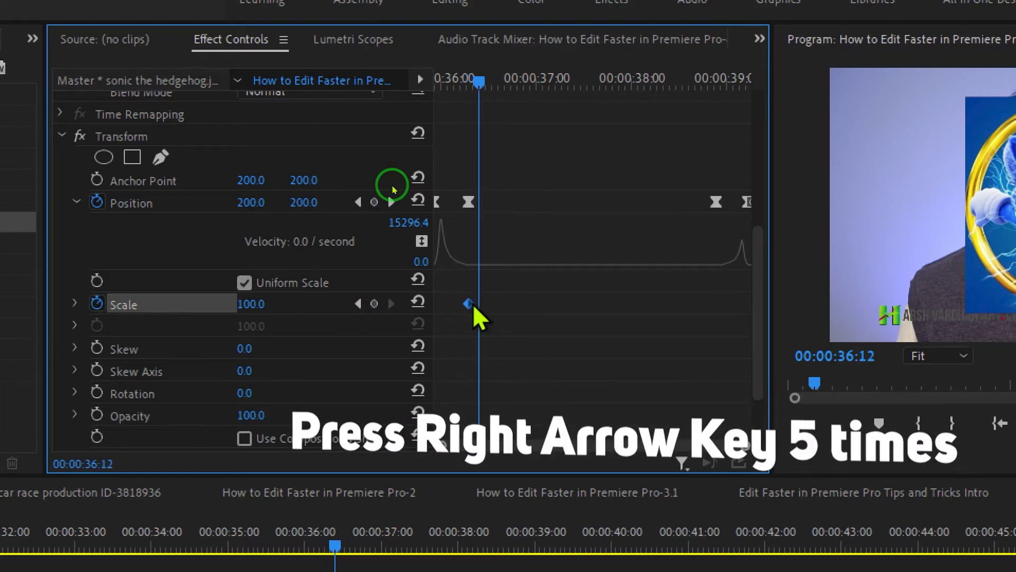
{"action": "key", "text": "Right"}
{"action": "key", "text": "Right"}
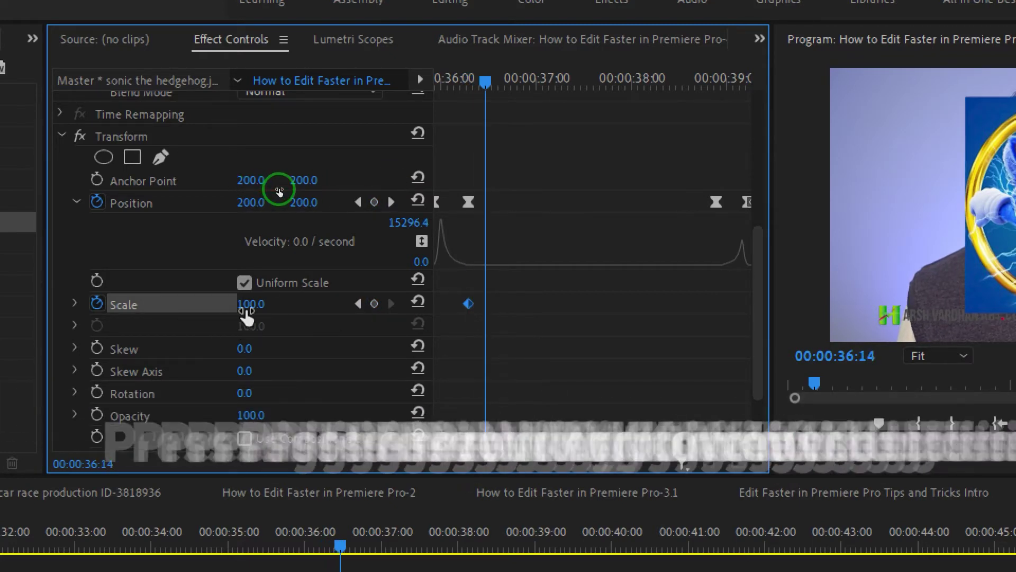
{"action": "left_click", "coordinate": [248, 306]}
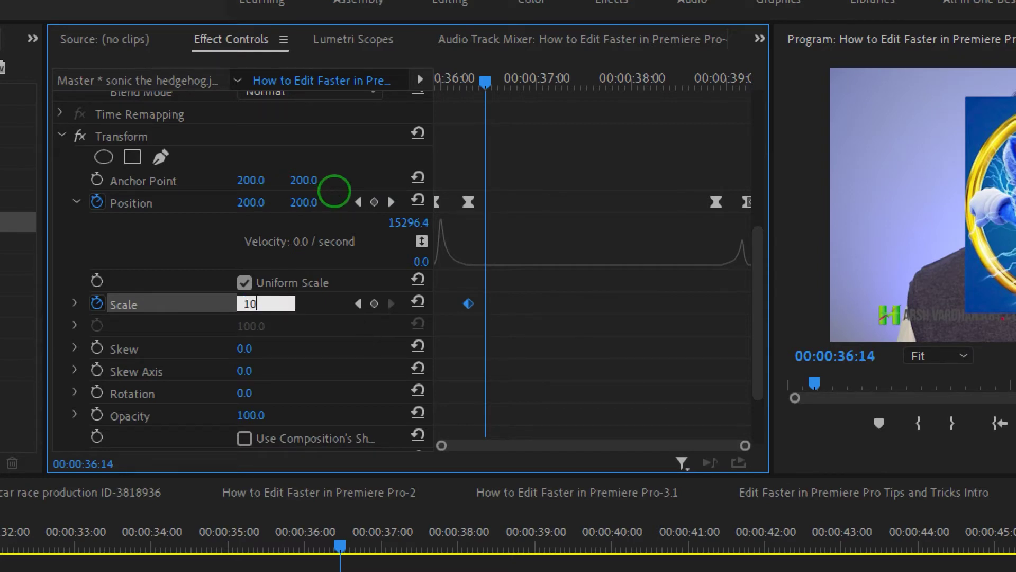
{"action": "type", "text": "105"}
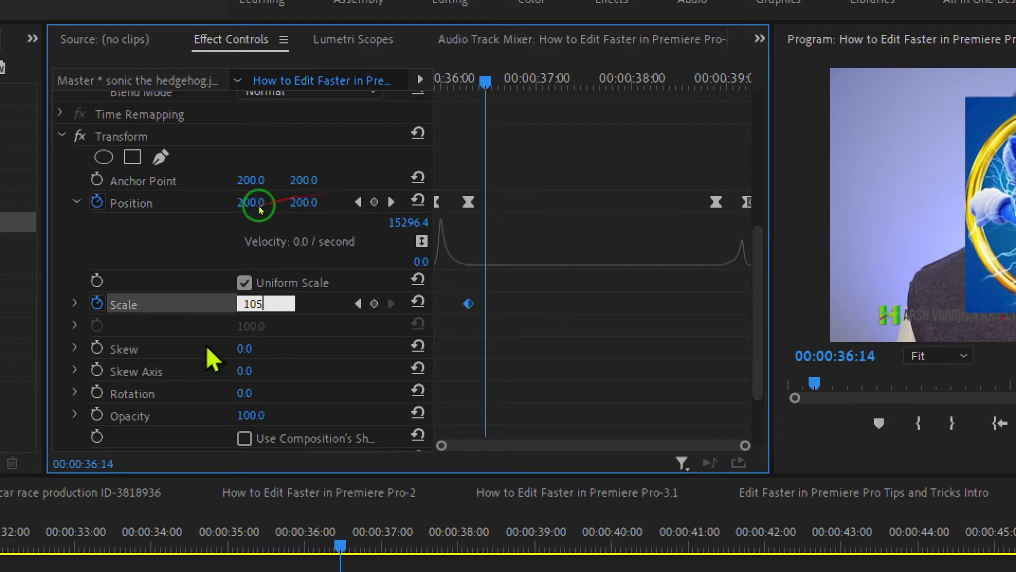
{"action": "key", "text": "Return"}
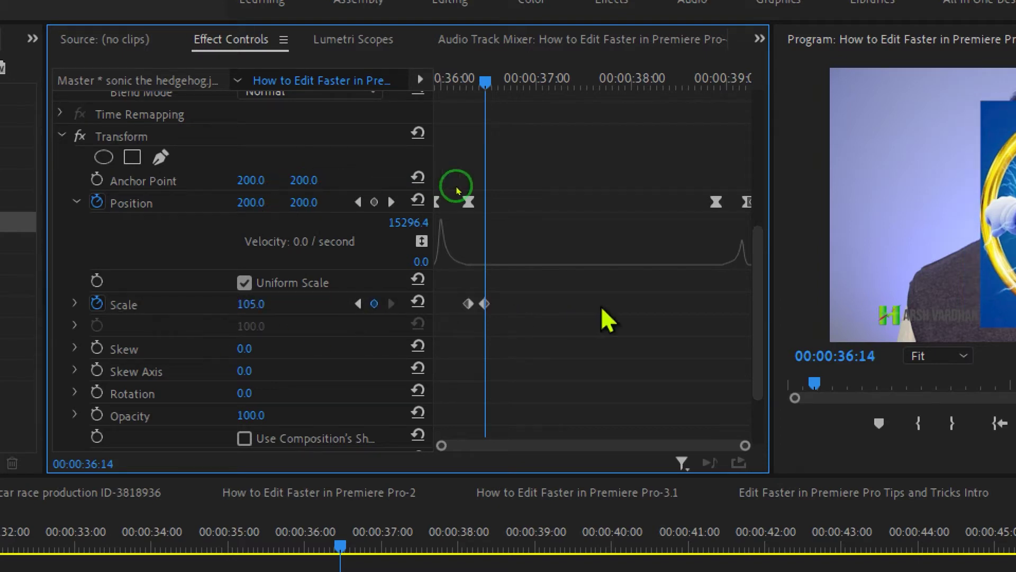
- Add a Scale keyframe holding 105 five frames before the third Position keyframe, at 00:00:38:22
{"action": "left_click_drag", "start_coordinate": [487, 81], "coordinate": [707, 239]}
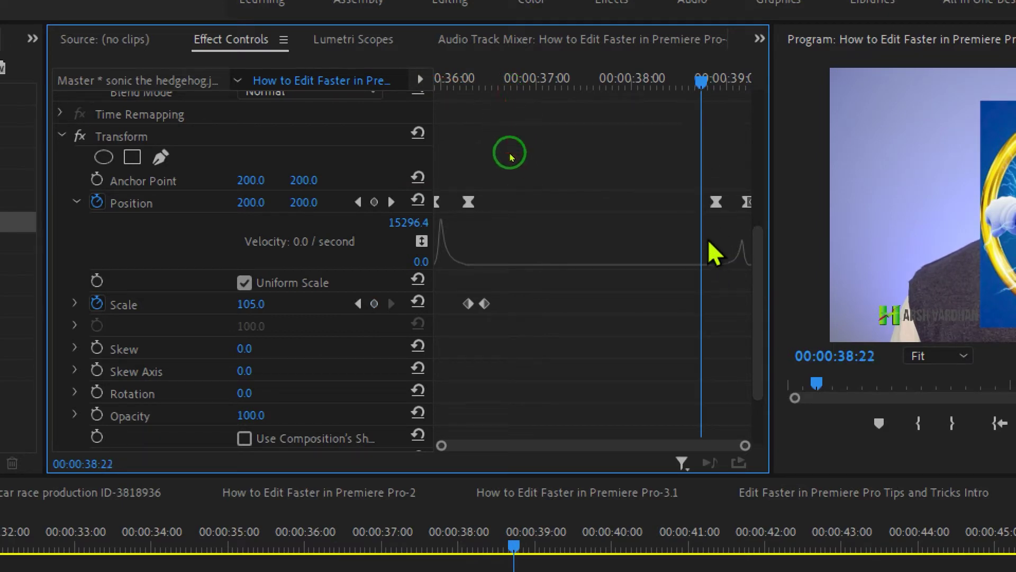
{"action": "key", "text": "Right"}
{"action": "key", "text": "Right"}
{"action": "key", "text": "Right"}
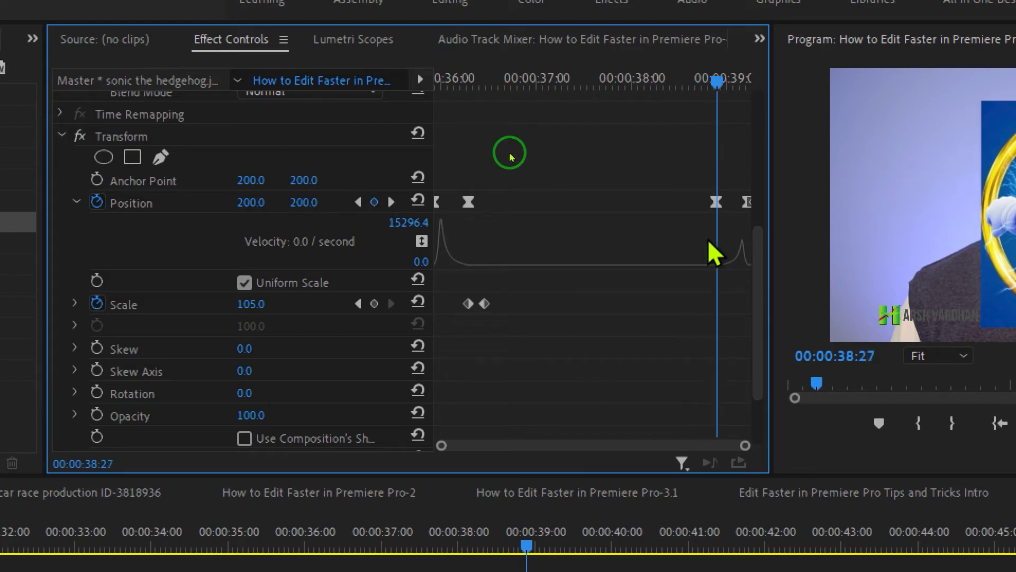
{"action": "key", "text": "Left"}
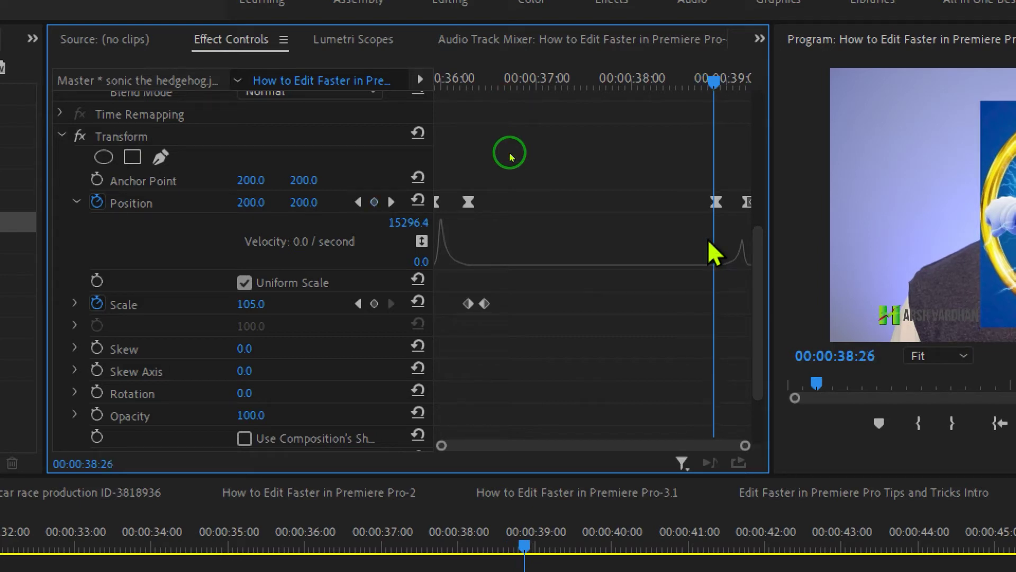
{"action": "key", "text": "Left"}
{"action": "key", "text": "Left"}
{"action": "key", "text": "Left"}
{"action": "key", "text": "Left"}
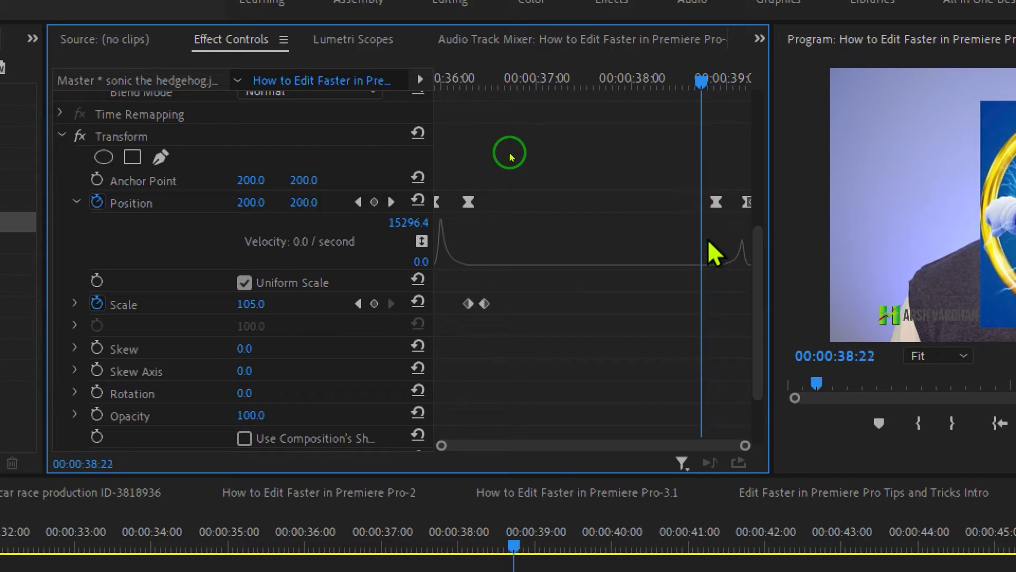
{"action": "left_click", "coordinate": [374, 303]}
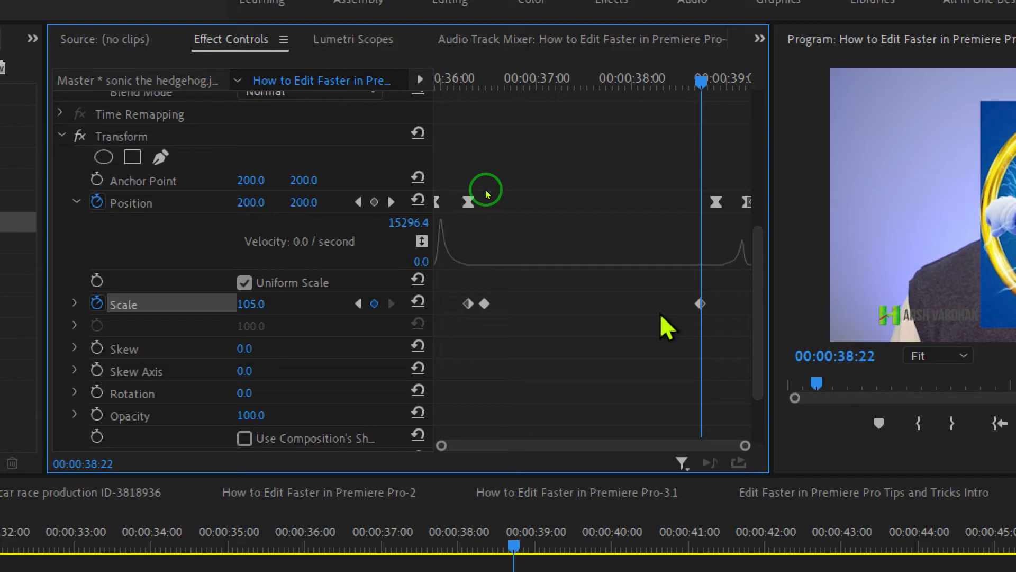
- Reset Scale to 100 at the third Position keyframe, 00:00:38:27, and return the playhead to 00:00:35:26 before the clip
{"action": "key", "text": "space"}
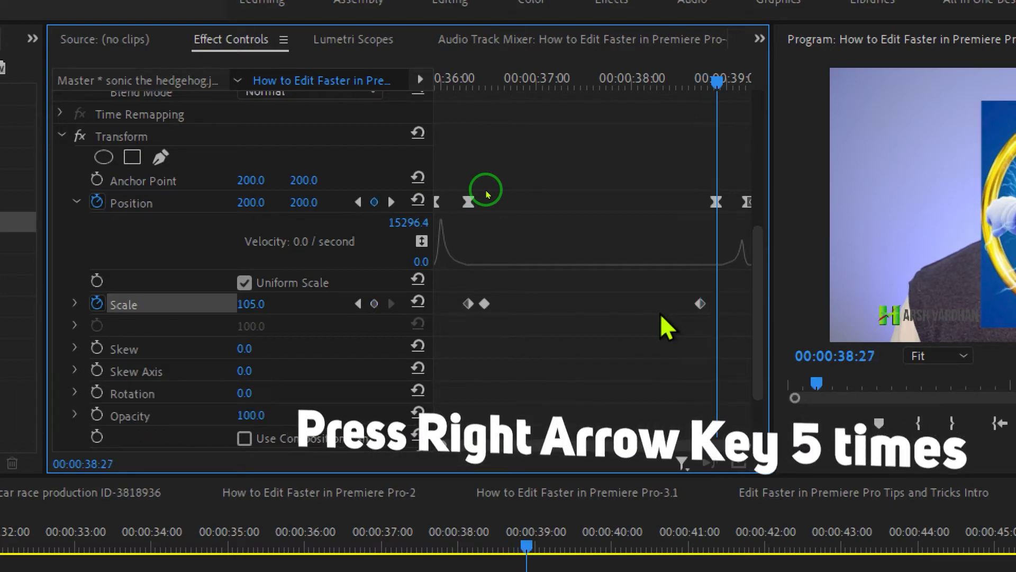
{"action": "left_click", "coordinate": [418, 301]}
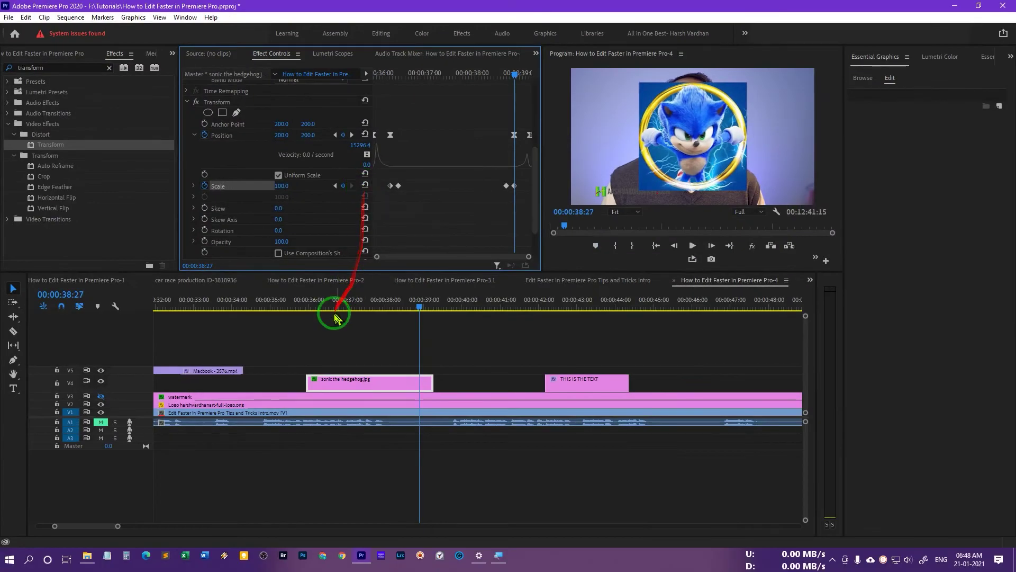
{"action": "left_click", "coordinate": [307, 309]}
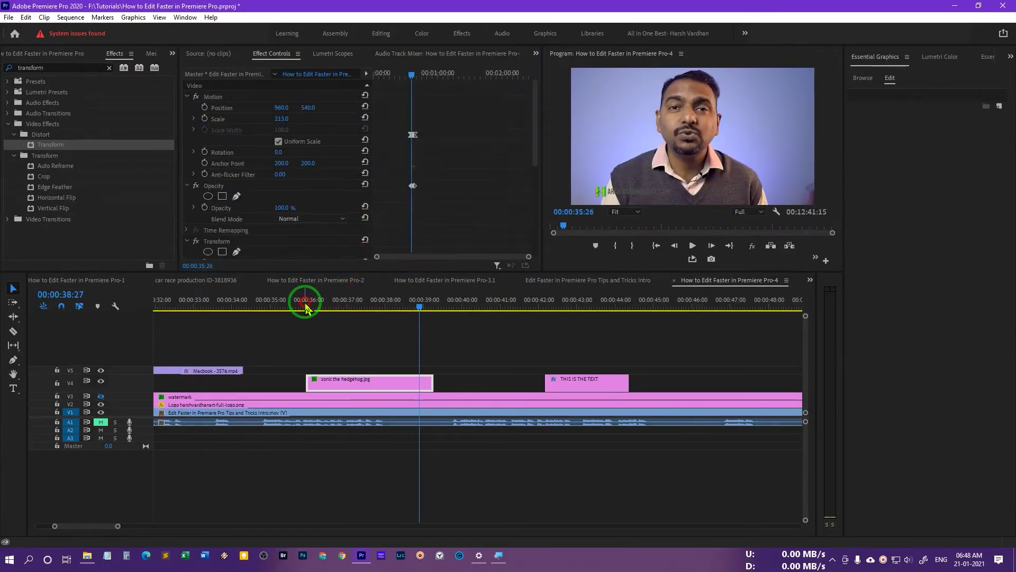
- Play back the sonic the hedgehog.jpg clip repeatedly from just before its start to review the slide and scale pop
{"action": "left_click", "coordinate": [343, 379]}
{"action": "key", "text": "space"}
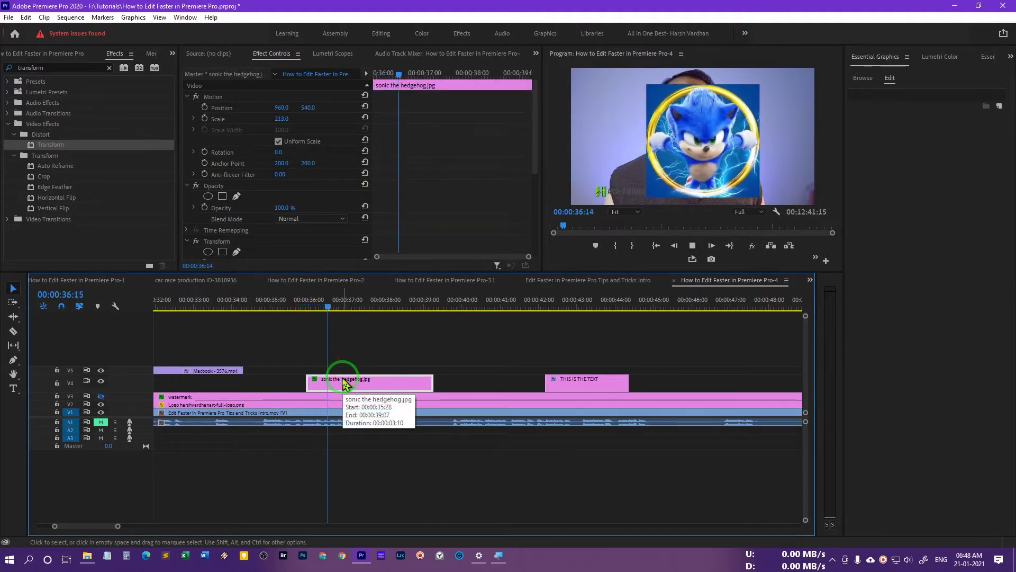
{"action": "left_click", "coordinate": [306, 299]}
{"action": "key", "text": "space"}
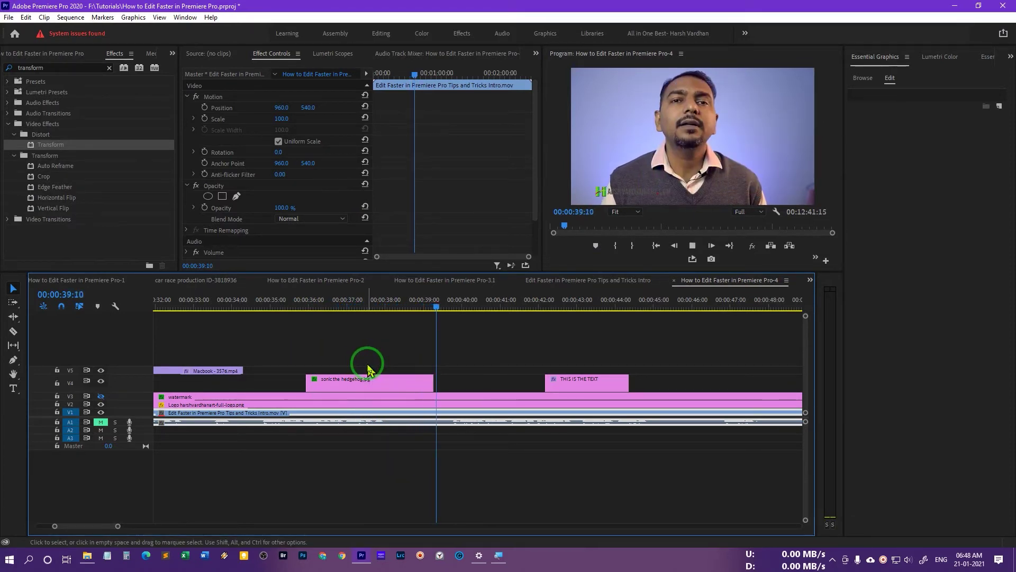
{"action": "left_click", "coordinate": [307, 301]}
{"action": "key", "text": "space"}
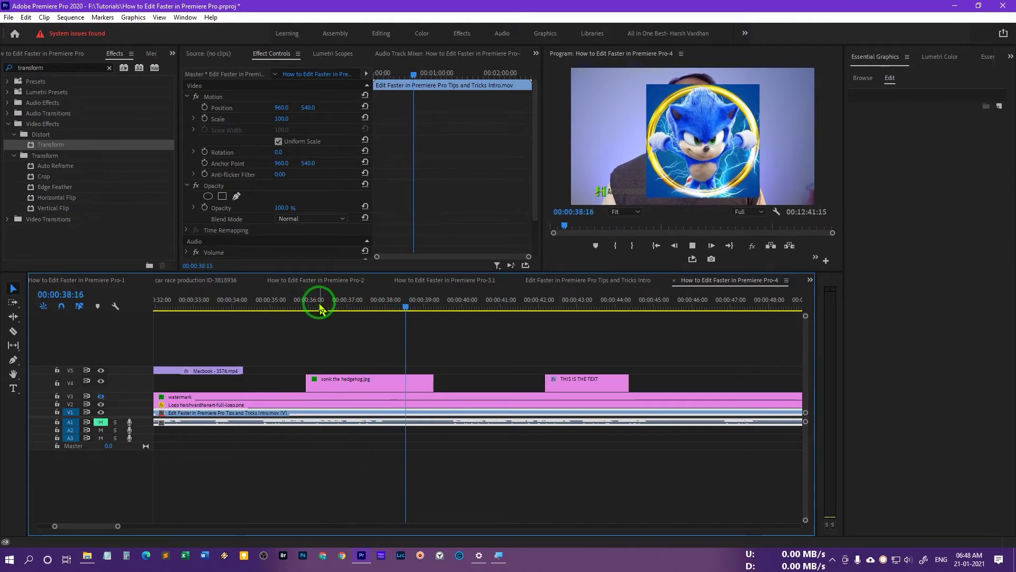
{"action": "key", "text": "space"}
{"action": "left_click", "coordinate": [307, 301]}
{"action": "key", "text": "space"}
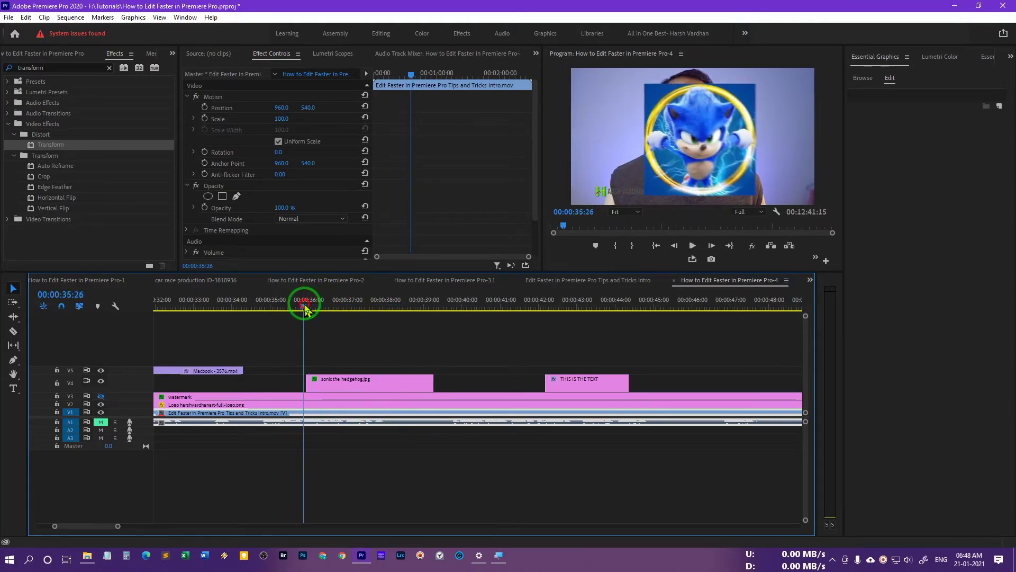
{"action": "key", "text": "space"}
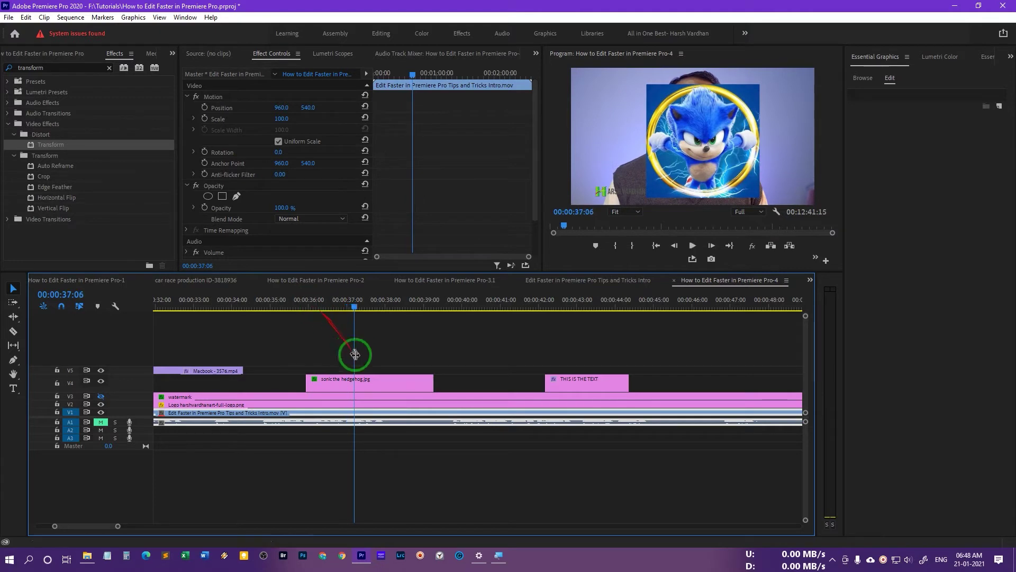
- Delete the second Transform Scale keyframe, at 00:00:36:14, from the sonic the hedgehog.jpg clip
{"action": "left_click", "coordinate": [372, 385]}
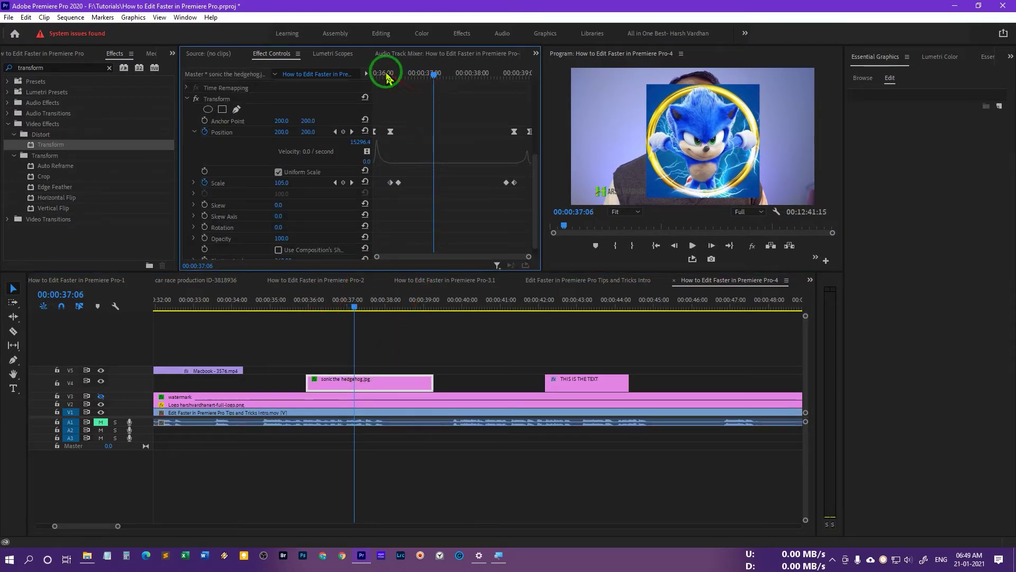
{"action": "left_click_drag", "start_coordinate": [387, 77], "coordinate": [413, 98]}
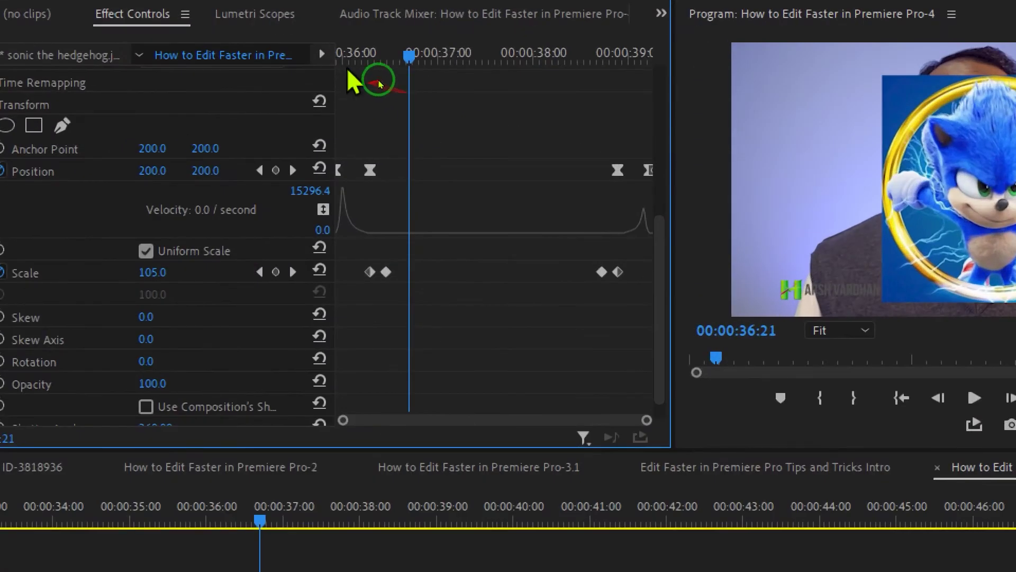
{"action": "left_click_drag", "start_coordinate": [348, 68], "coordinate": [396, 75]}
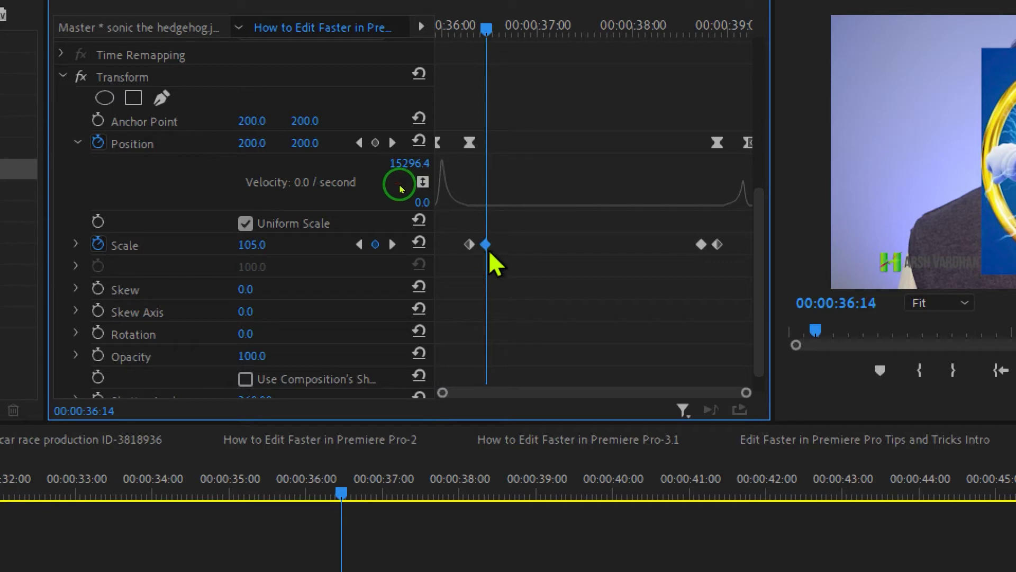
{"action": "key", "text": "Delete"}
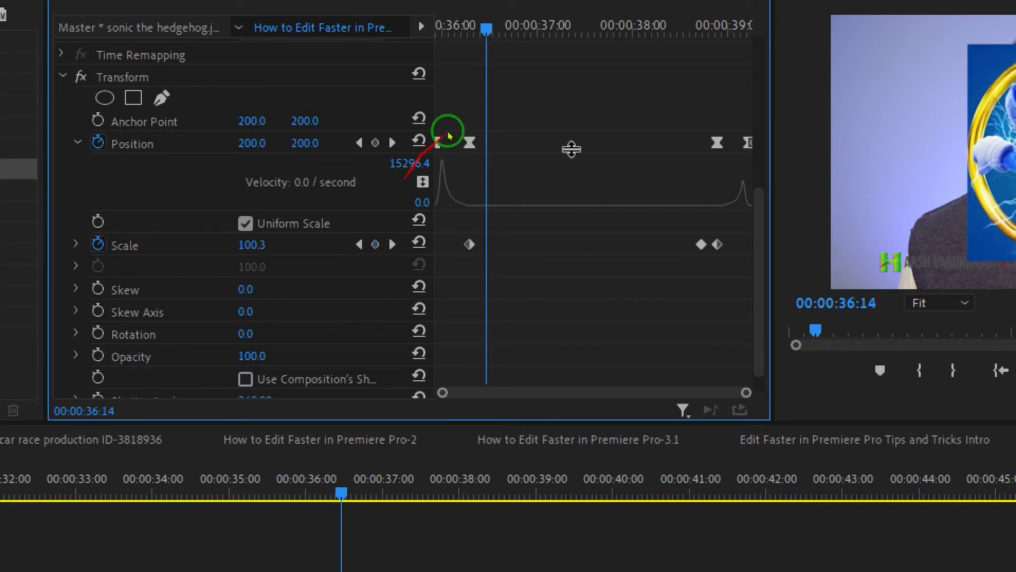
- Delete the last Scale keyframe and move the remaining 105 keyframe onto the third Position keyframe
{"action": "key", "text": "space"}
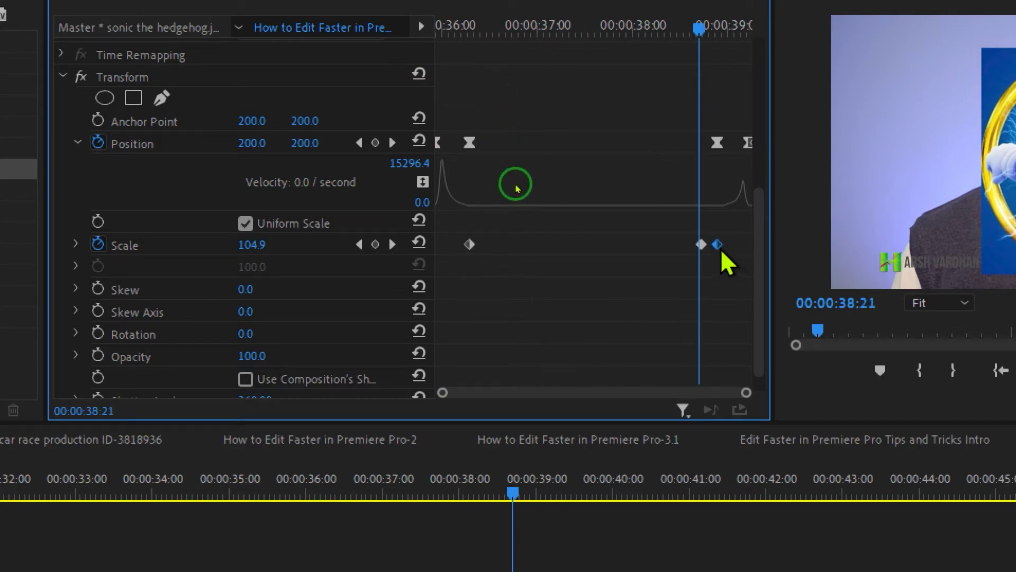
{"action": "left_click", "coordinate": [517, 79]}
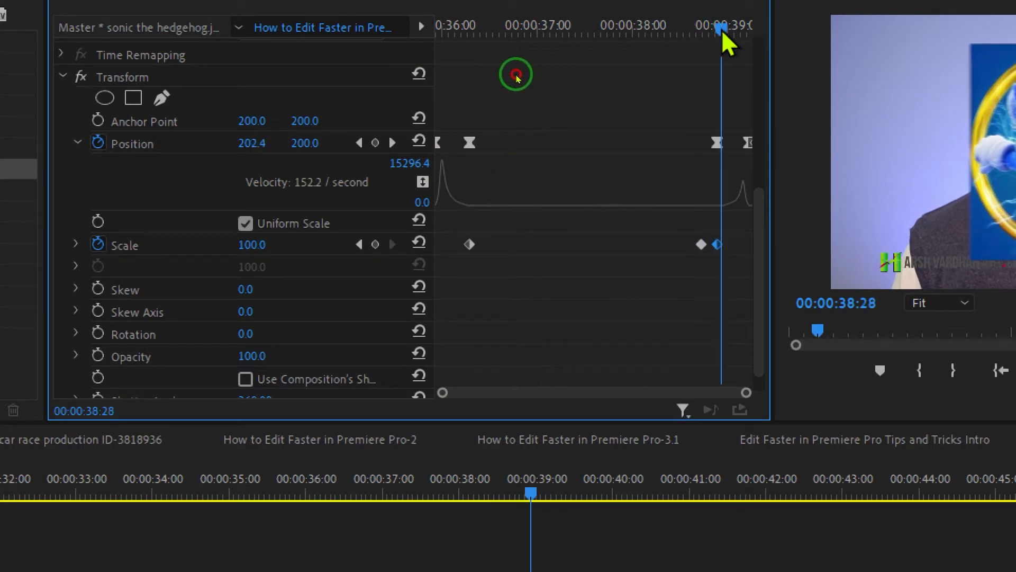
{"action": "left_click_drag", "start_coordinate": [517, 79], "coordinate": [512, 197]}
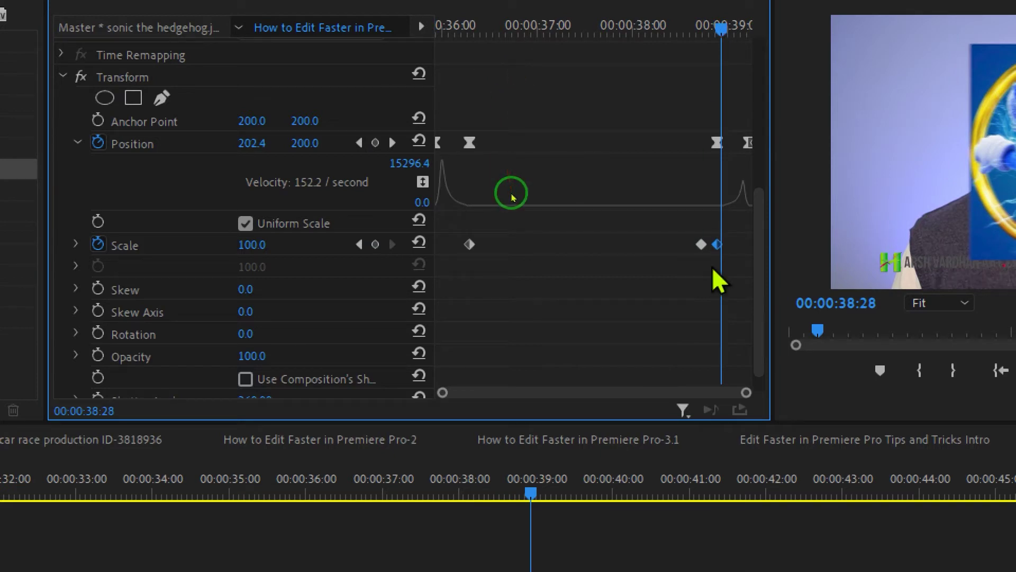
{"action": "key", "text": "Delete"}
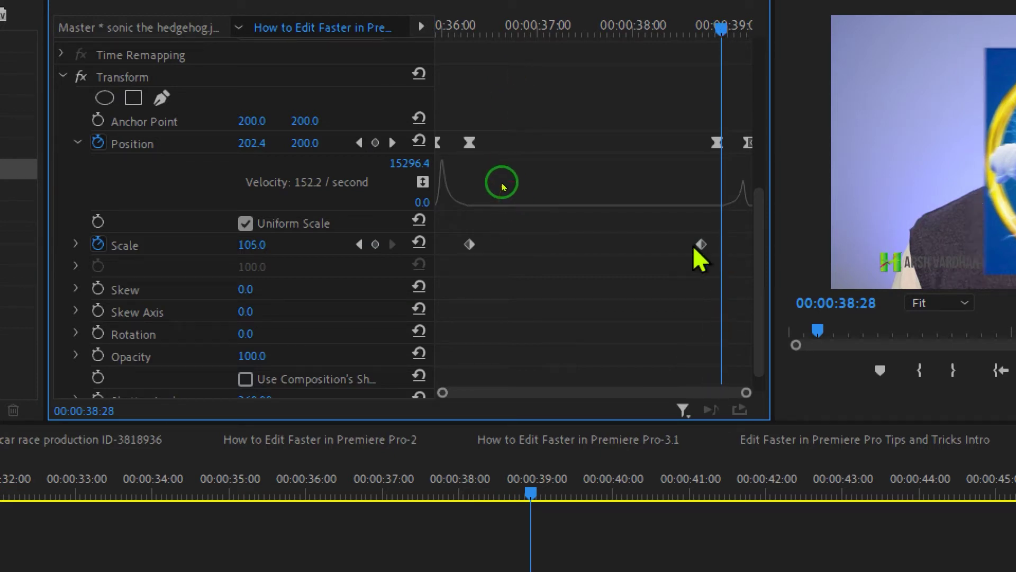
{"action": "left_click_drag", "start_coordinate": [721, 26], "coordinate": [703, 42]}
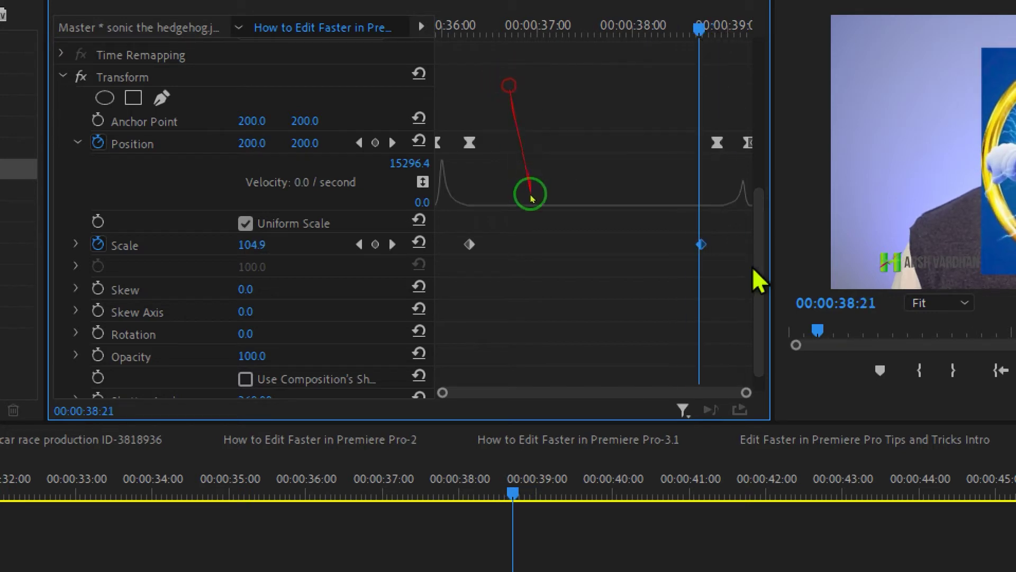
{"action": "left_click_drag", "start_coordinate": [702, 251], "coordinate": [719, 245]}
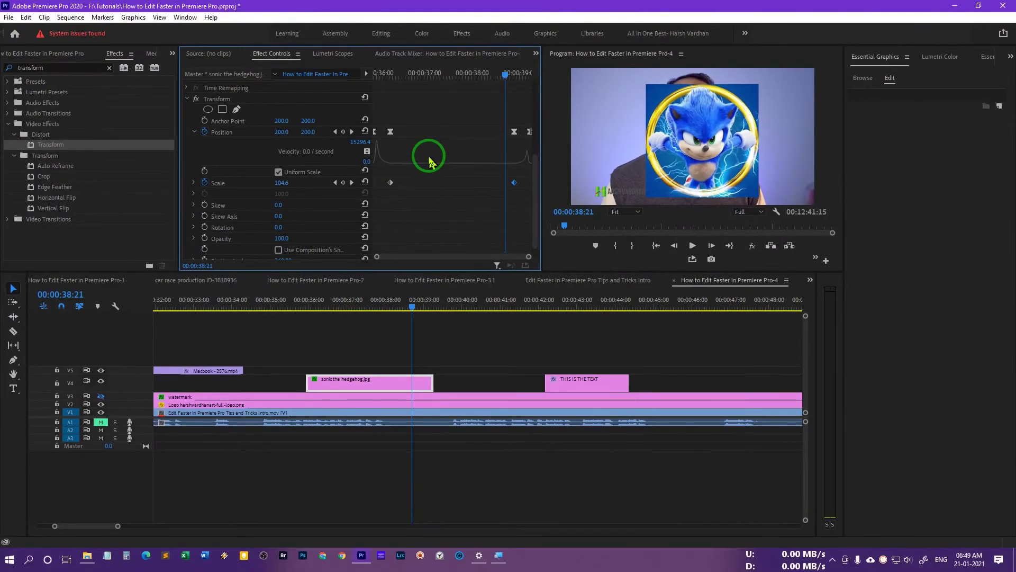
- Play the overlay from its start to review the gradual scale between the slide-in and slide-out
{"action": "left_click", "coordinate": [306, 306]}
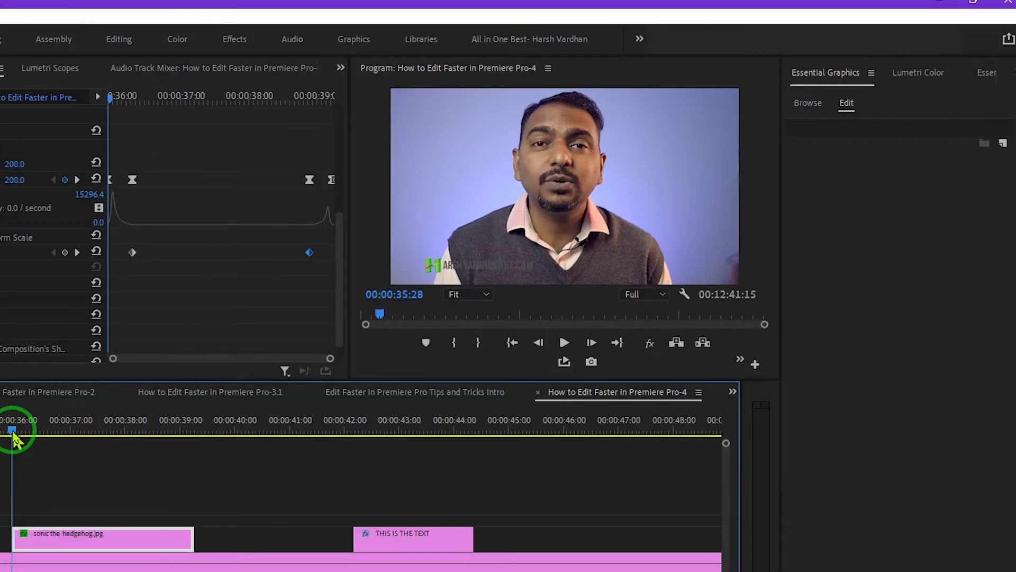
{"action": "key", "text": "space"}
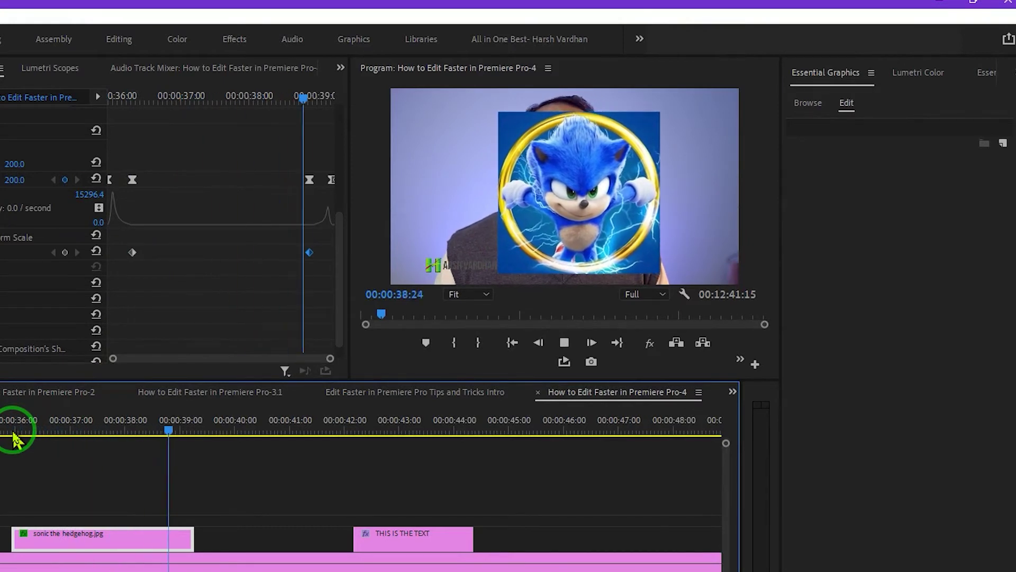
{"action": "left_click", "coordinate": [15, 439]}
{"action": "left_click", "coordinate": [32, 438]}
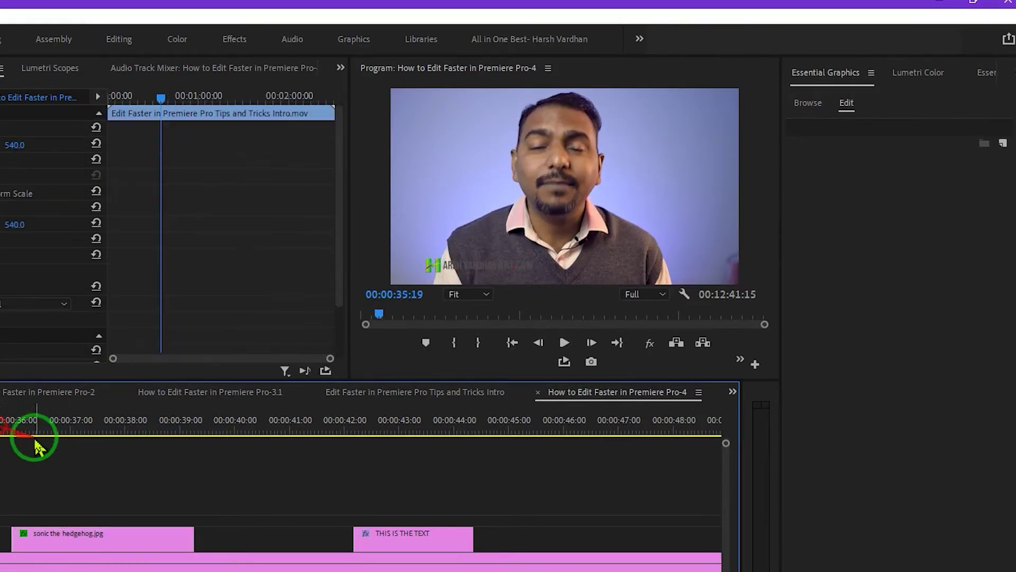
{"action": "left_click", "coordinate": [64, 529]}
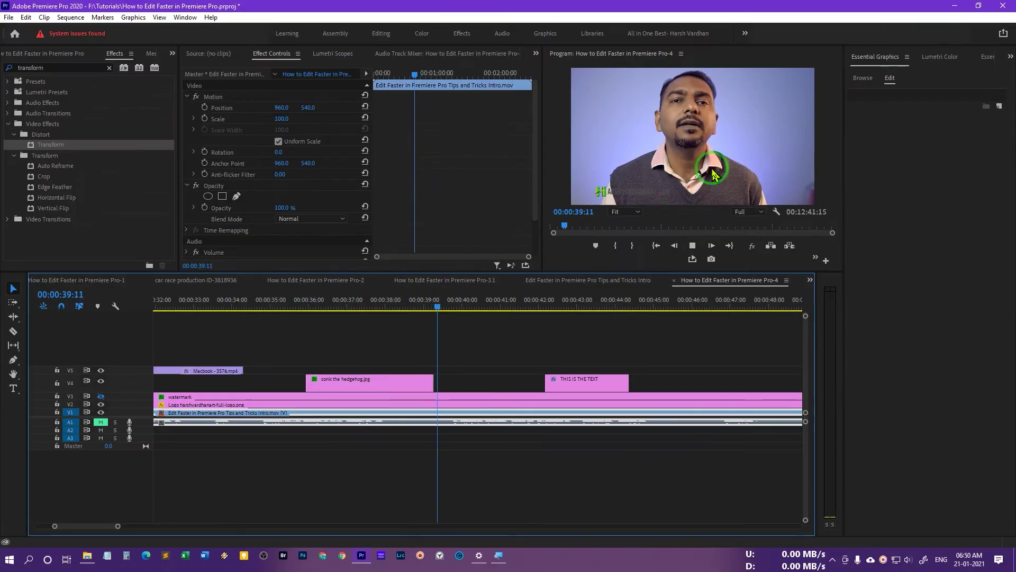
- Save the project, search the effects for "basic" and apply Basic 3D to the sonic the hedgehog.jpg clip
{"action": "left_click_drag", "start_coordinate": [349, 307], "coordinate": [320, 311]}
{"action": "left_click", "coordinate": [329, 384]}
{"action": "key", "text": "ctrl+s"}
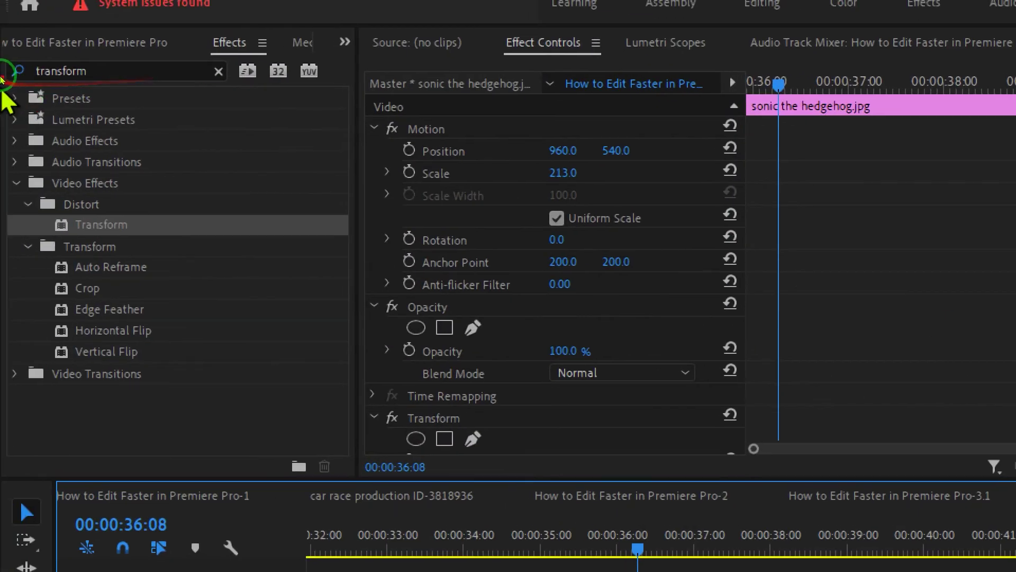
{"action": "double_click", "coordinate": [48, 68]}
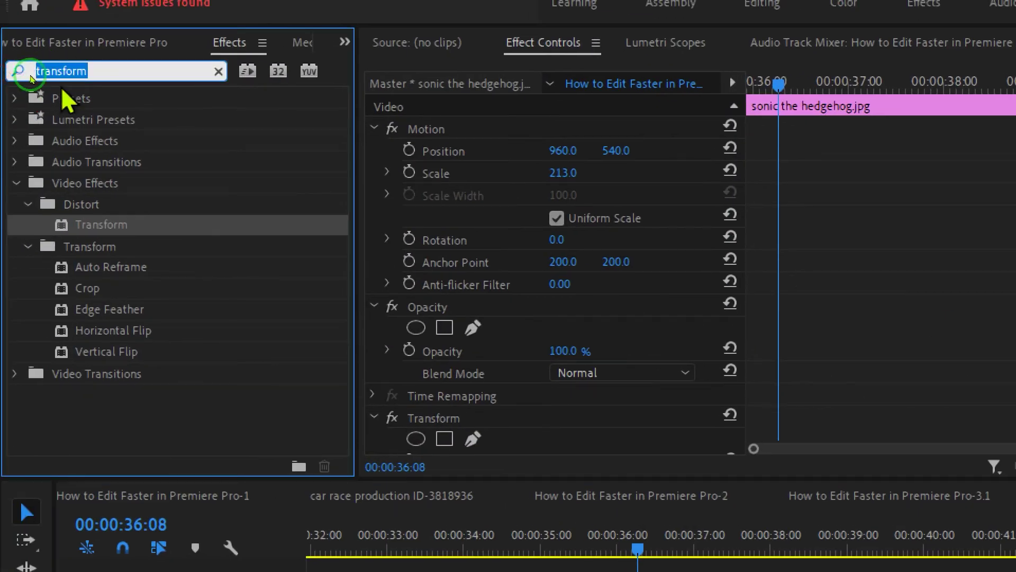
{"action": "type", "text": "basic"}
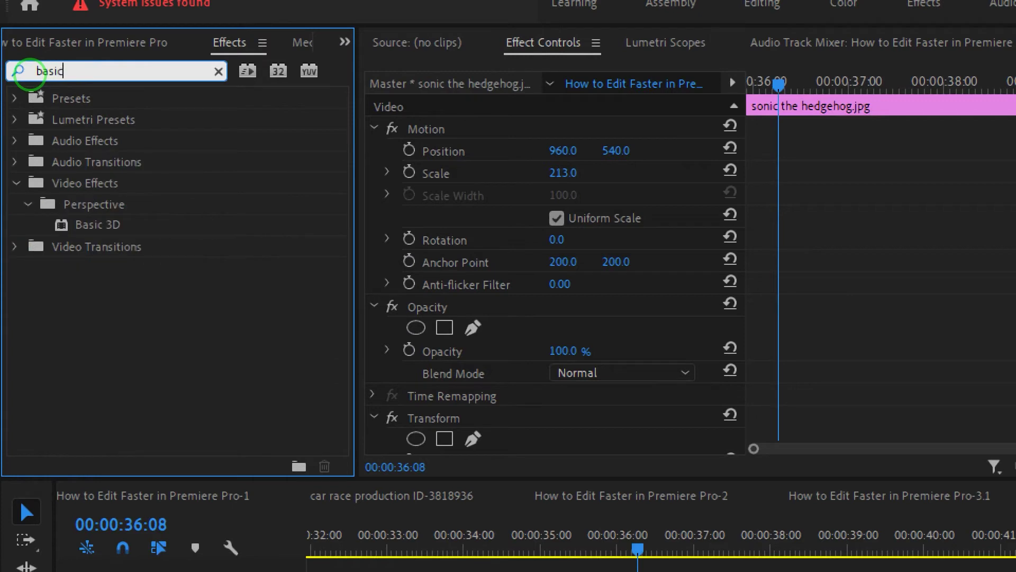
{"action": "left_click", "coordinate": [86, 225]}
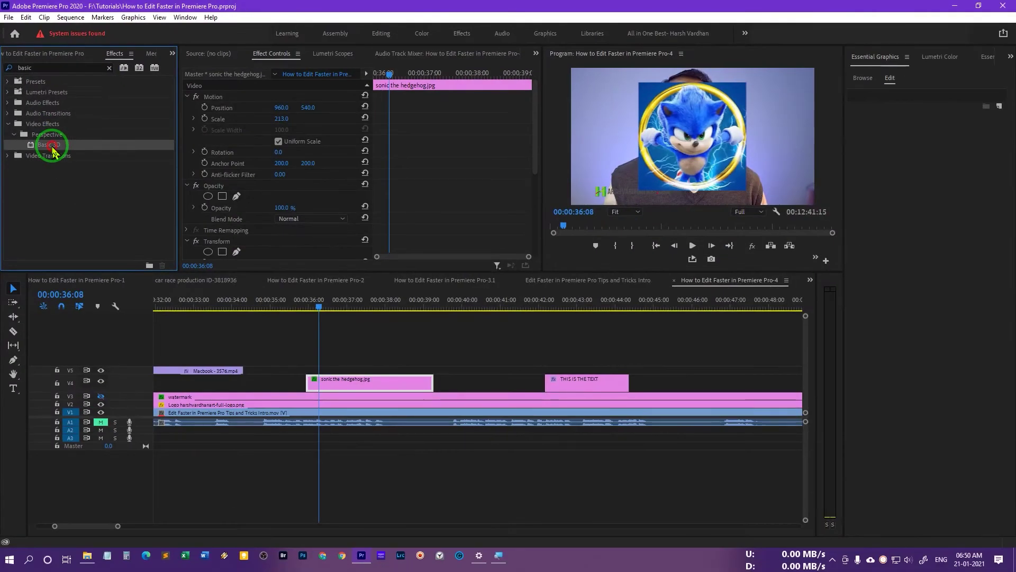
{"action": "left_click_drag", "start_coordinate": [53, 151], "coordinate": [333, 387]}
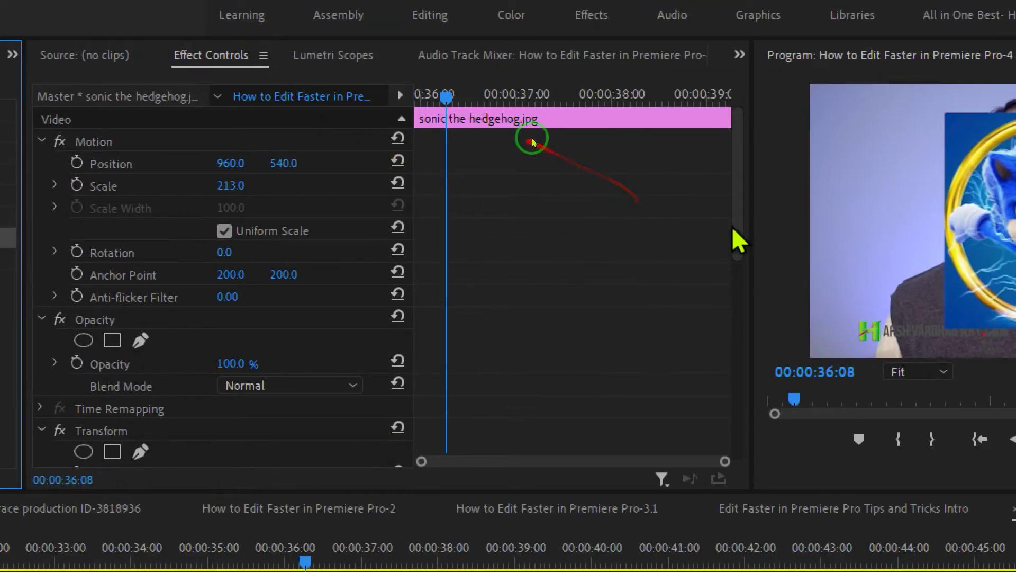
- Try different Basic 3D Swivel, Tilt and Distance to Image values on the overlay, and reset all three
{"action": "scroll", "coordinate": [765, 193], "scroll_direction": "down", "scroll_amount": 1}
{"action": "left_click_drag", "start_coordinate": [739, 240], "coordinate": [738, 440]}
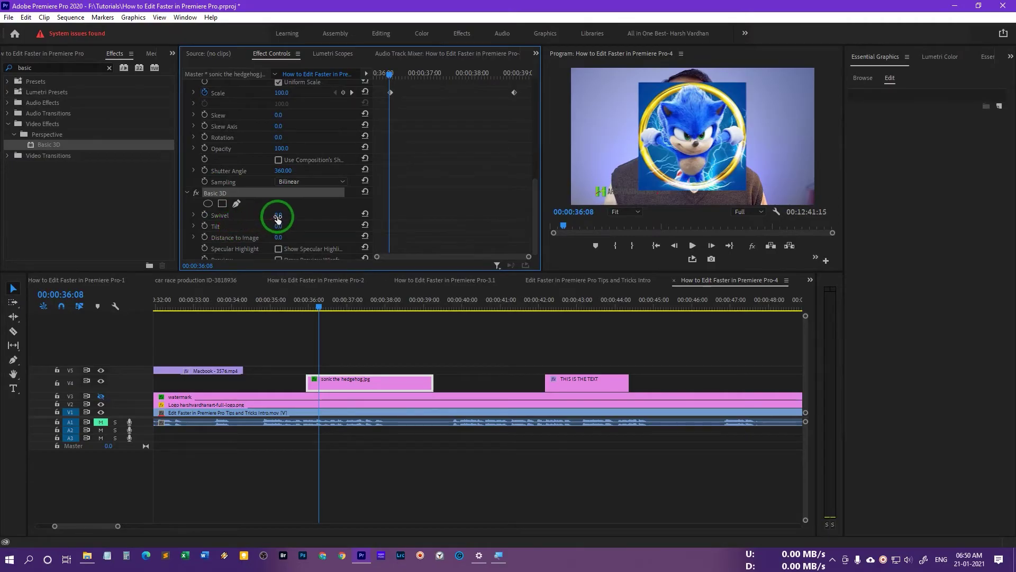
{"action": "mouse_move", "coordinate": [278, 218]}
{"action": "left_mouse_down"}
{"action": "mouse_move", "coordinate": [311, 220]}
{"action": "mouse_move", "coordinate": [265, 220]}
{"action": "mouse_move", "coordinate": [316, 223]}
{"action": "mouse_move", "coordinate": [290, 236]}
{"action": "mouse_move", "coordinate": [240, 236]}
{"action": "mouse_move", "coordinate": [316, 235]}
{"action": "mouse_move", "coordinate": [256, 239]}
{"action": "mouse_move", "coordinate": [292, 234]}
{"action": "mouse_move", "coordinate": [263, 226]}
{"action": "mouse_move", "coordinate": [299, 227]}
{"action": "mouse_move", "coordinate": [272, 222]}
{"action": "mouse_move", "coordinate": [322, 211]}
{"action": "mouse_move", "coordinate": [266, 211]}
{"action": "mouse_move", "coordinate": [290, 213]}
{"action": "left_mouse_up"}
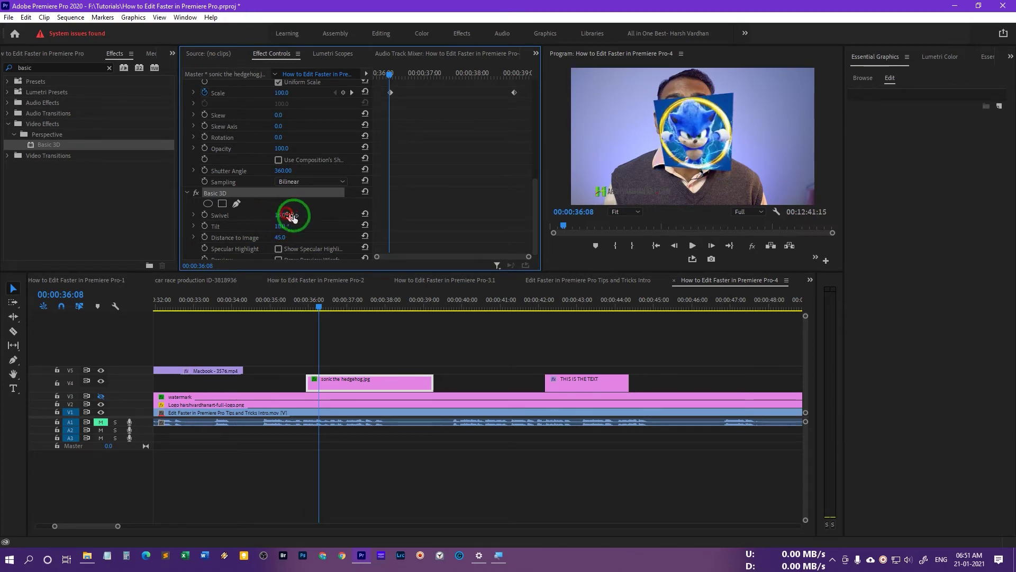
{"action": "left_click", "coordinate": [366, 214]}
{"action": "left_click", "coordinate": [364, 226]}
{"action": "left_click", "coordinate": [365, 236]}
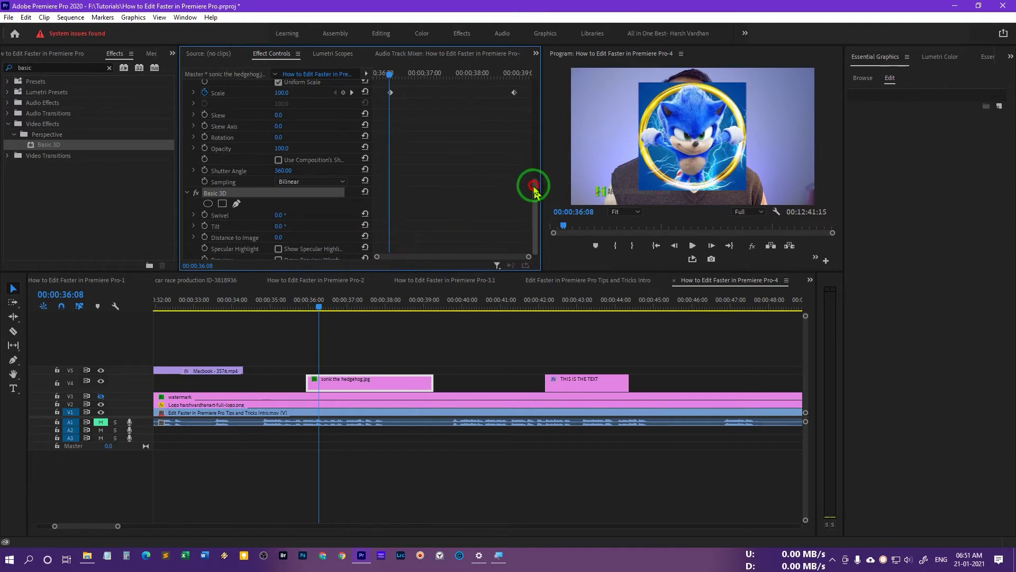
- Enable Basic 3D Swivel keyframing at 0° on the second Position keyframe, at 00:00:36:09
{"action": "left_click_drag", "start_coordinate": [535, 182], "coordinate": [536, 160]}
{"action": "left_click", "coordinate": [389, 116]}
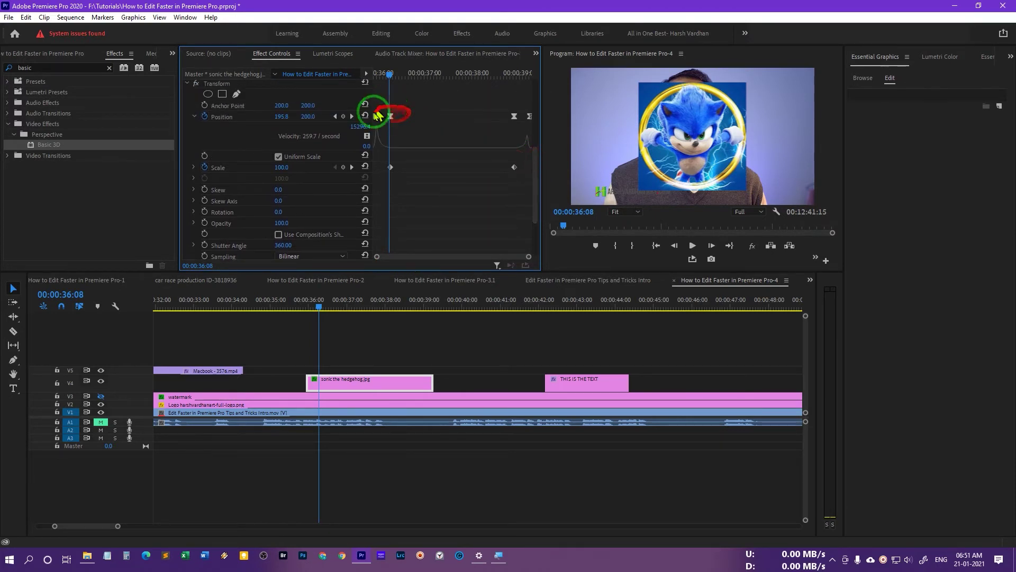
{"action": "left_click", "coordinate": [392, 166]}
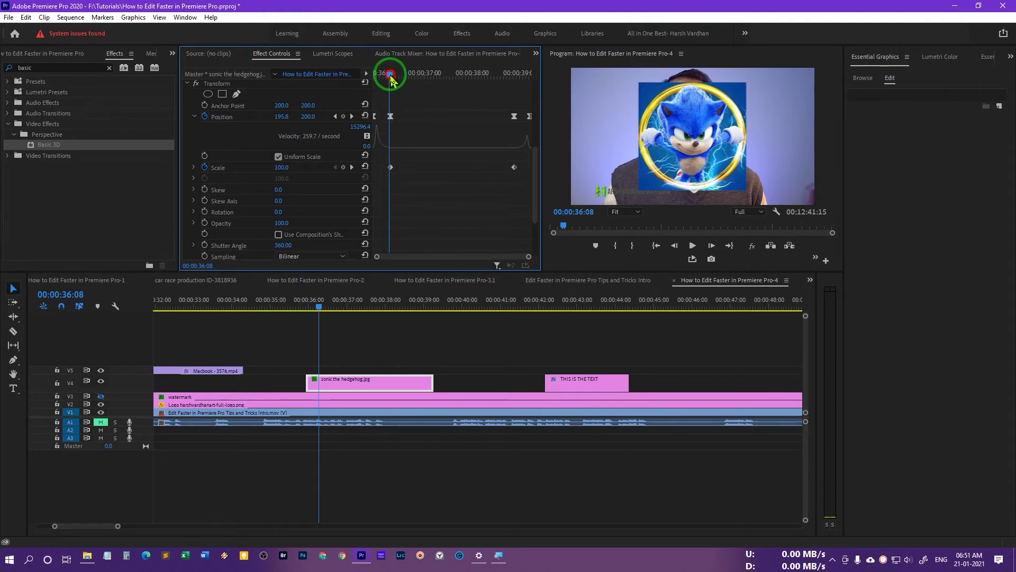
{"action": "left_click_drag", "start_coordinate": [392, 78], "coordinate": [392, 75]}
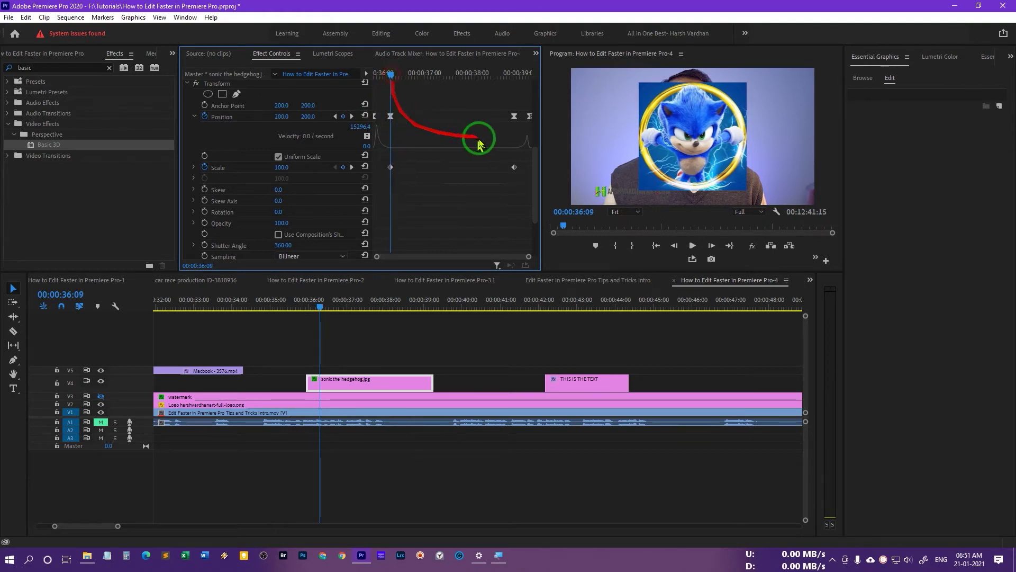
{"action": "left_click_drag", "start_coordinate": [536, 205], "coordinate": [216, 232]}
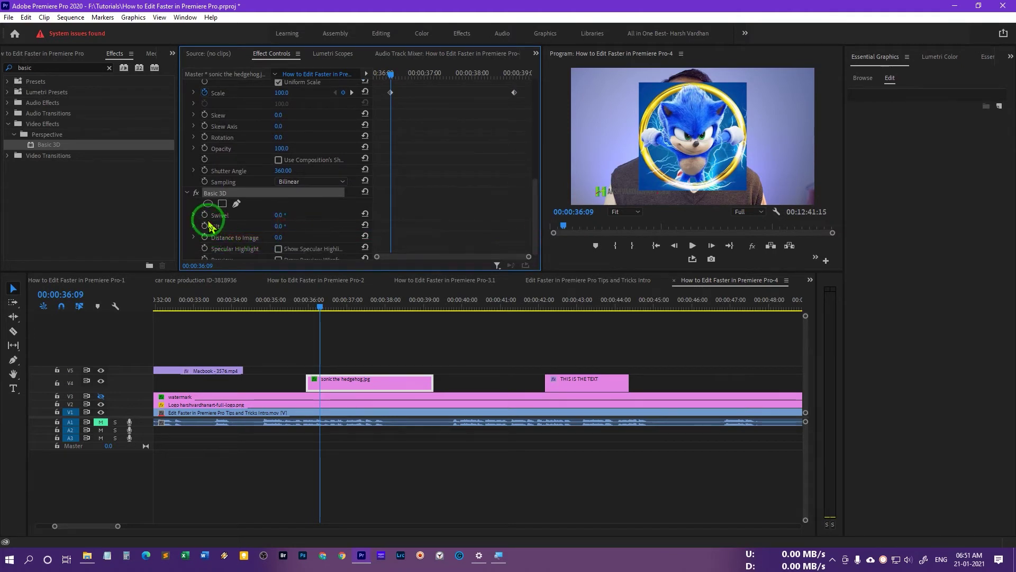
{"action": "left_click_drag", "start_coordinate": [278, 215], "coordinate": [335, 222]}
{"action": "left_click", "coordinate": [365, 216]}
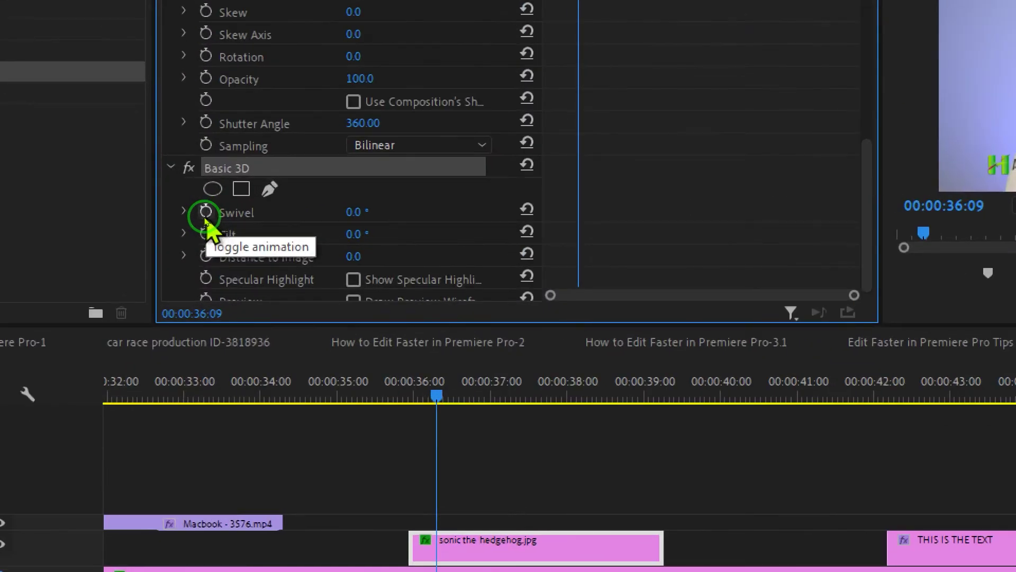
{"action": "left_click", "coordinate": [205, 215]}
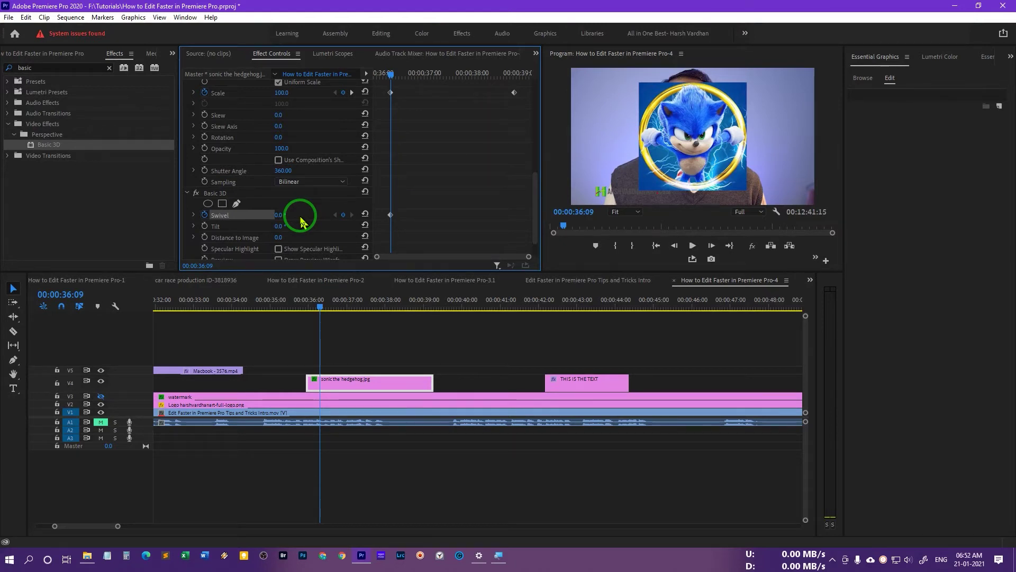
- Add a Swivel keyframe of 20° five frames after the first Swivel keyframe, at 00:00:36:14
{"action": "key", "text": "Right"}
{"action": "key", "text": "Right"}
{"action": "key", "text": "Right"}
{"action": "key", "text": "Right"}
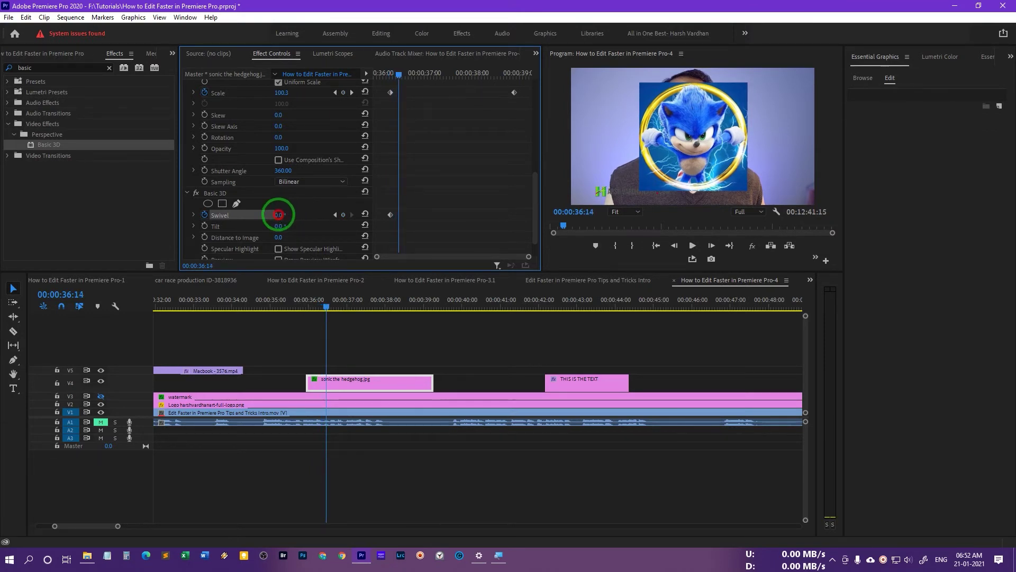
{"action": "left_click_drag", "start_coordinate": [286, 215], "coordinate": [300, 214]}
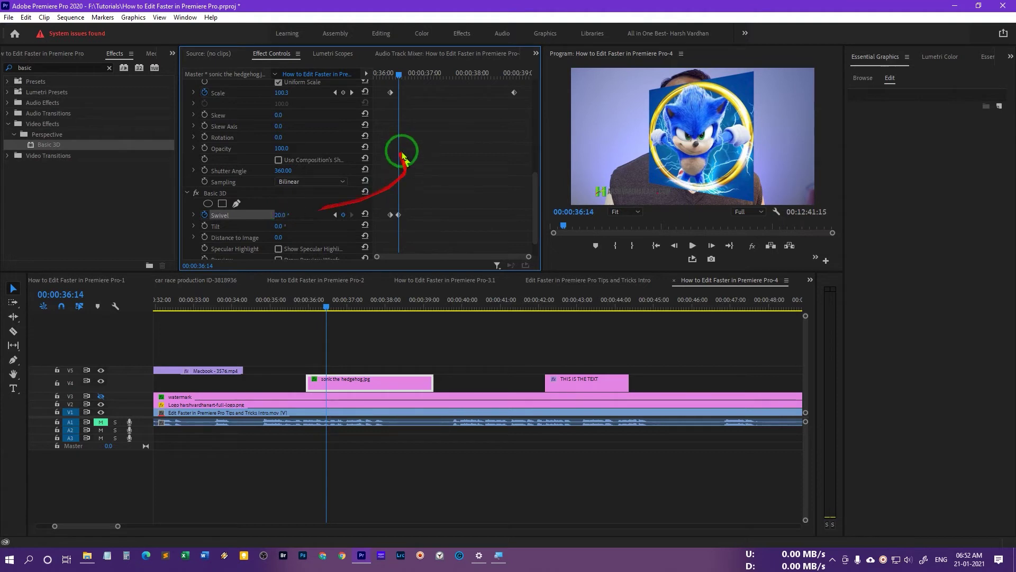
- Add a Swivel keyframe of 0° at 00:00:36:19, five frames after the 20° Swivel keyframe
{"action": "left_click", "coordinate": [401, 87]}
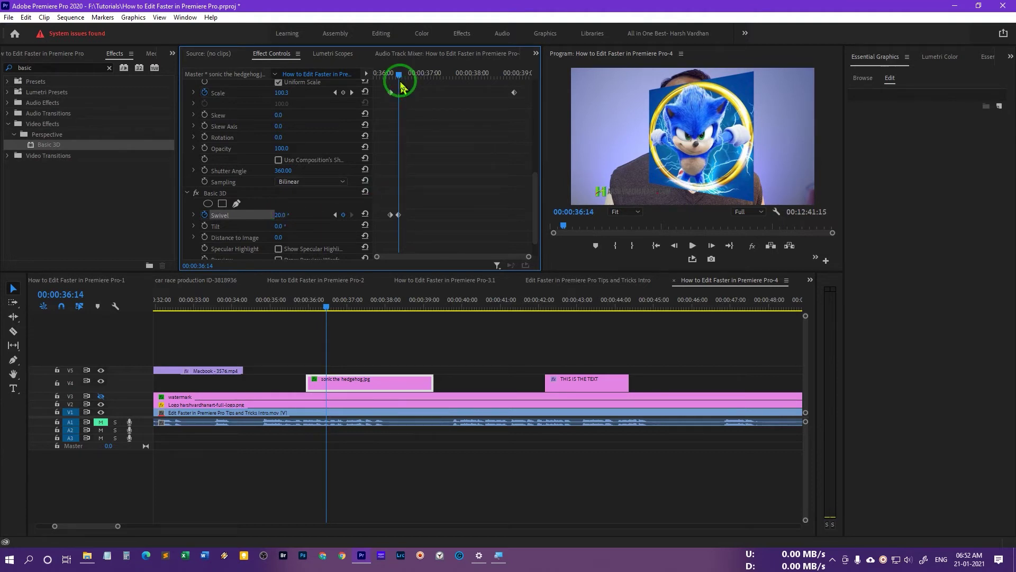
{"action": "left_click_drag", "start_coordinate": [400, 83], "coordinate": [401, 84]}
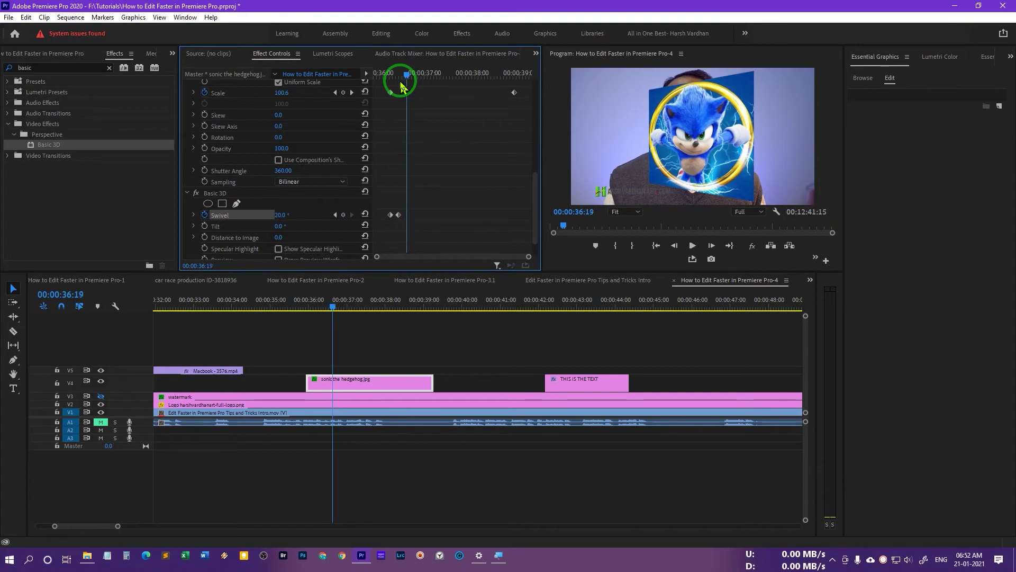
{"action": "left_click", "coordinate": [365, 215]}
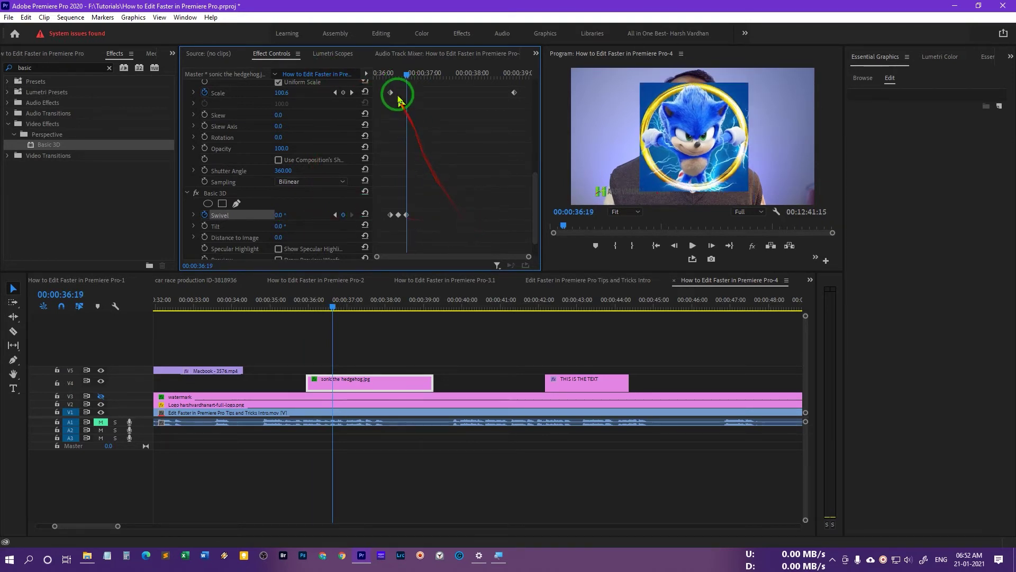
- Play back the start of the sonic the hedgehog.jpg clip to check the swivel on its entrance
{"action": "left_click", "coordinate": [380, 73]}
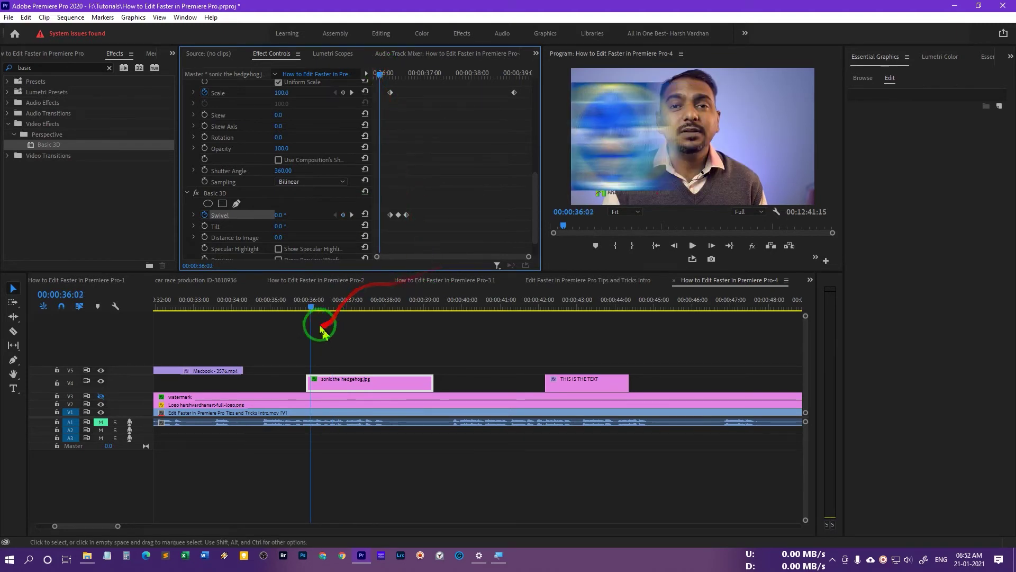
{"action": "left_click", "coordinate": [310, 304]}
{"action": "key", "text": "space"}
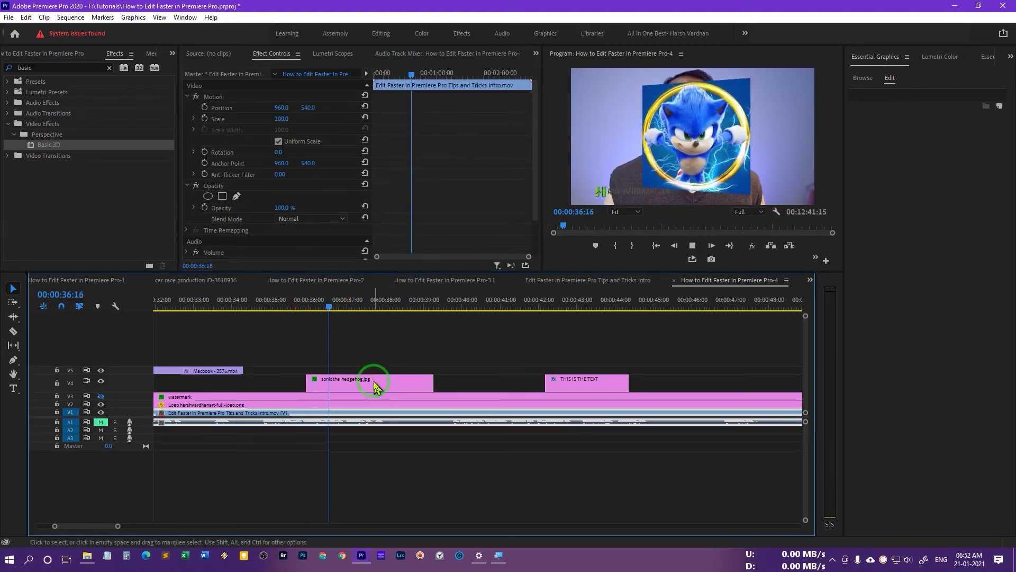
{"action": "key", "text": "space"}
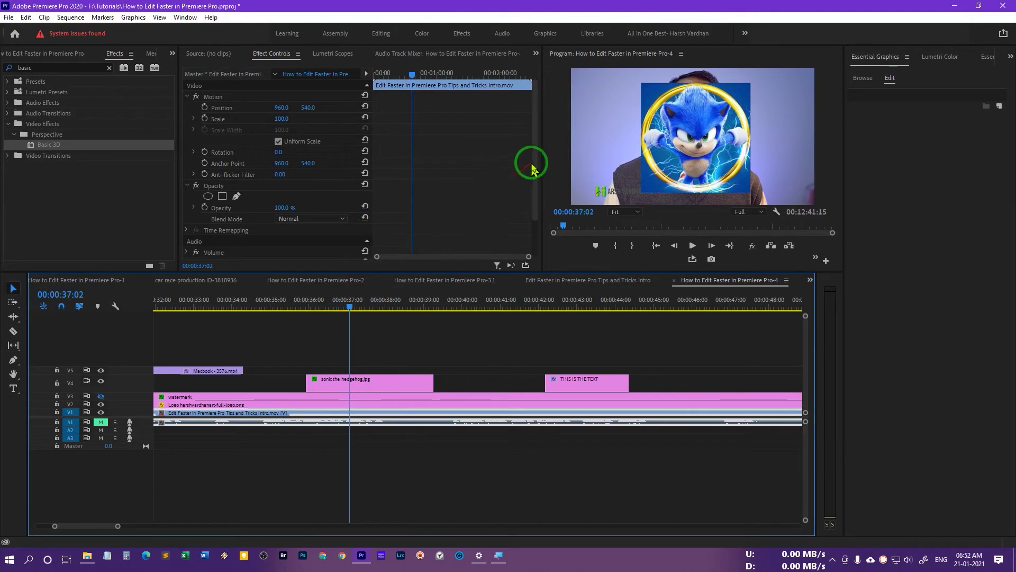
{"action": "scroll", "coordinate": [531, 180], "scroll_direction": "down", "scroll_amount": 2}
{"action": "left_click", "coordinate": [307, 309]}
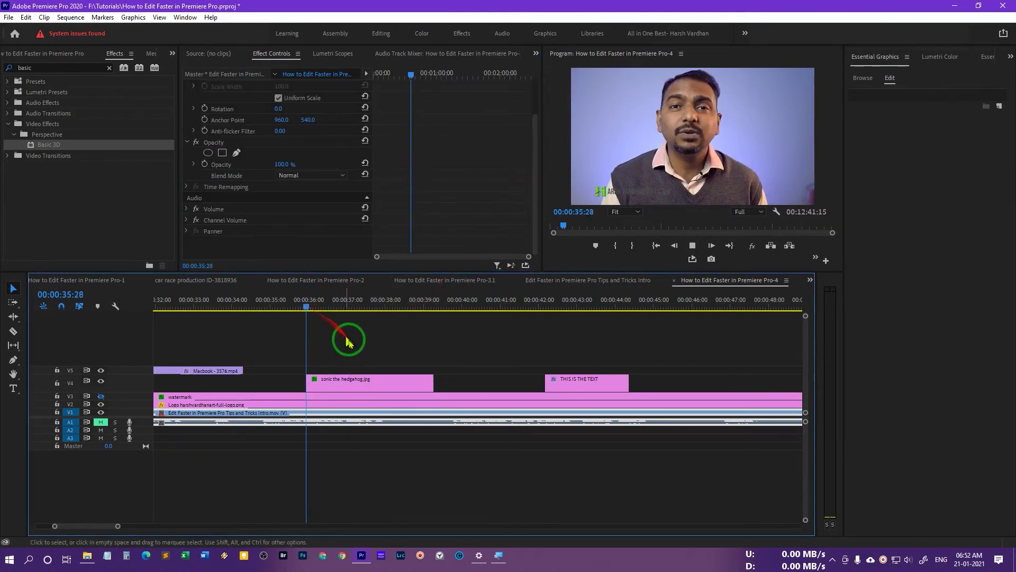
{"action": "key", "text": "space"}
{"action": "key", "text": "space"}
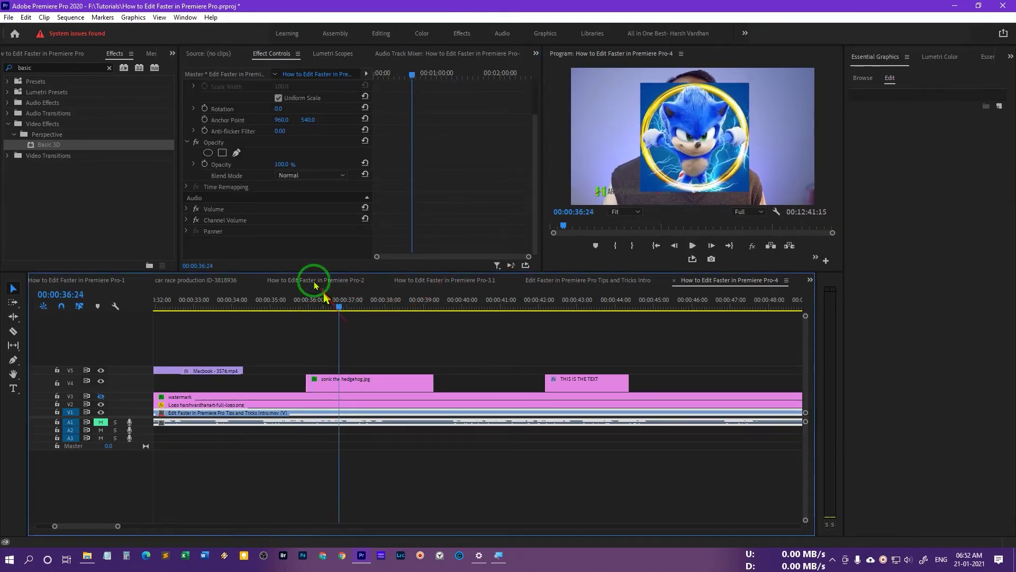
- Move the third Swivel keyframe of the sonic the hedgehog.jpg clip to 00:00:36:24
{"action": "left_click", "coordinate": [370, 378]}
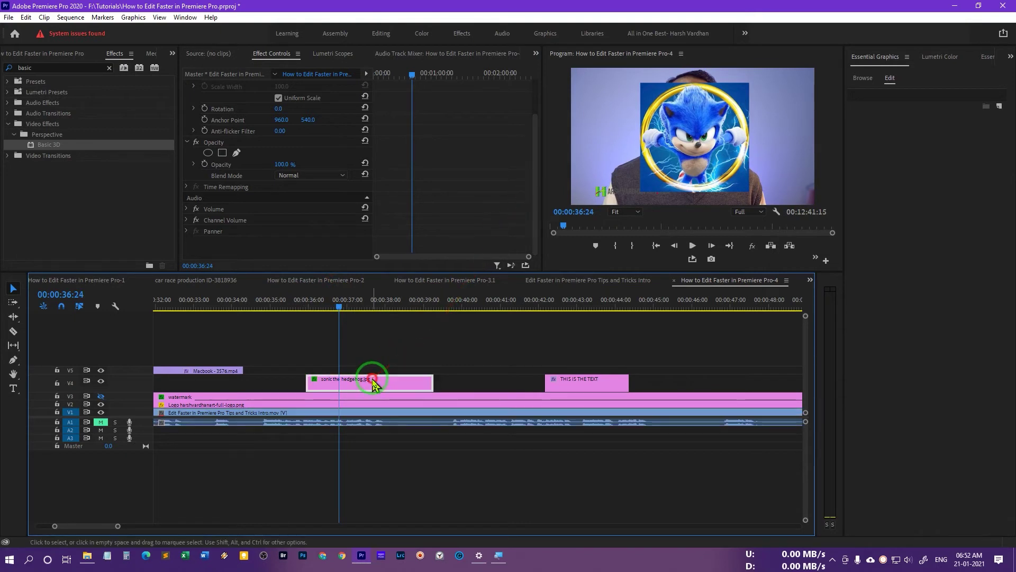
{"action": "left_click_drag", "start_coordinate": [536, 153], "coordinate": [483, 241]}
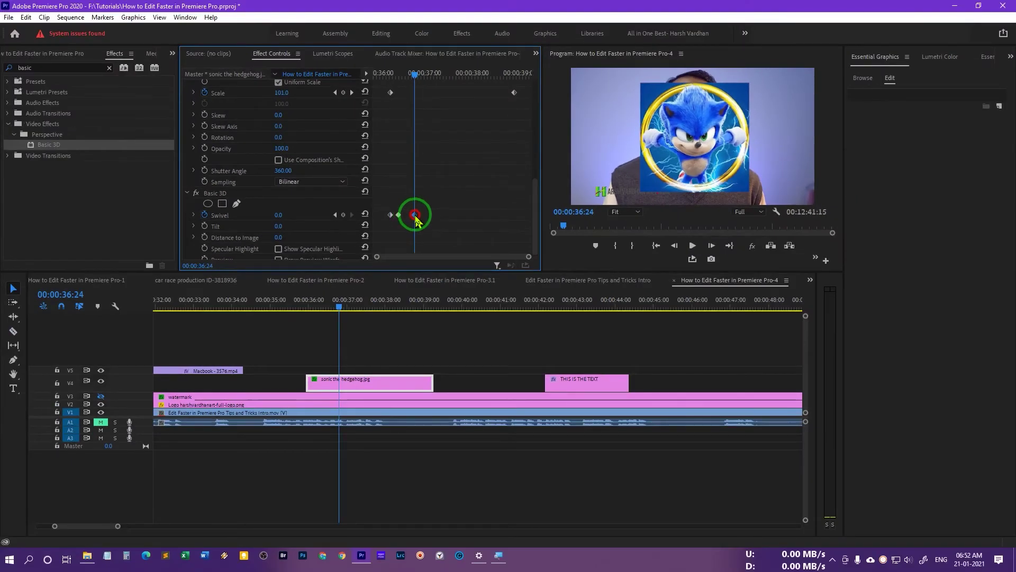
{"action": "left_click_drag", "start_coordinate": [416, 219], "coordinate": [304, 307]}
- Replay the overlay's entrance to judge the swivel with the delayed third keyframe
{"action": "left_click", "coordinate": [303, 307]}
{"action": "key", "text": "space"}
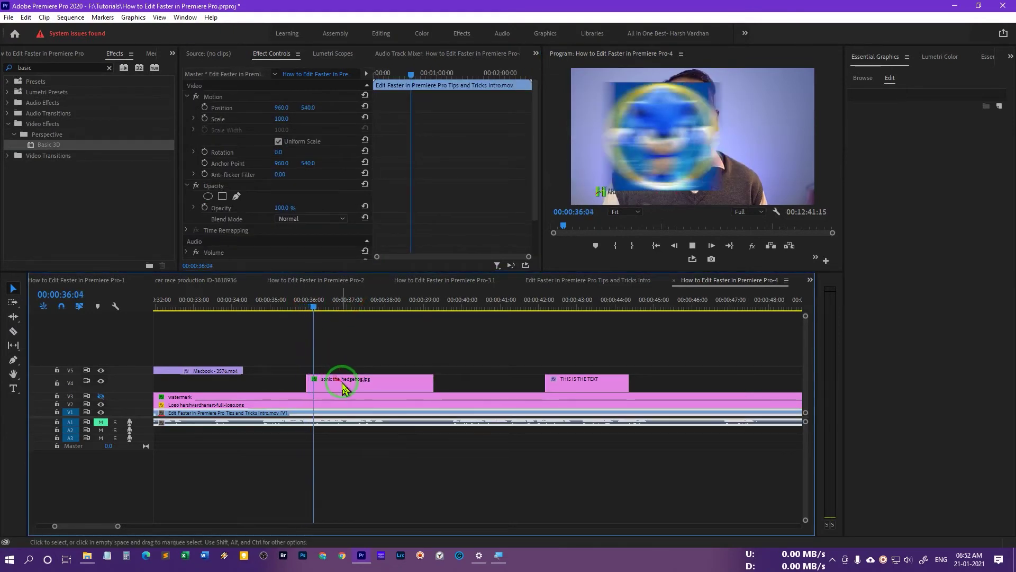
{"action": "key", "text": "space"}
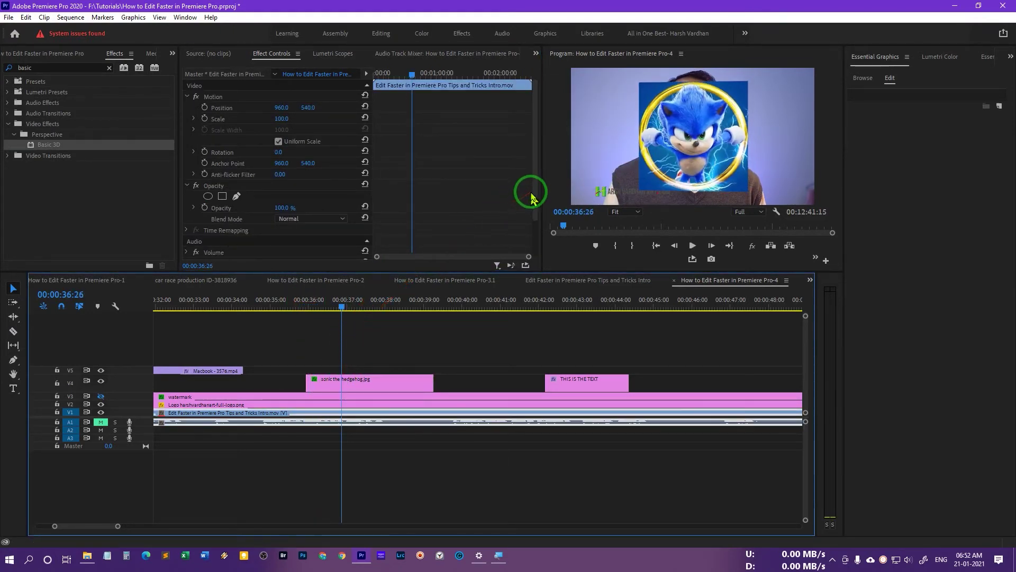
{"action": "left_click_drag", "start_coordinate": [533, 194], "coordinate": [535, 248]}
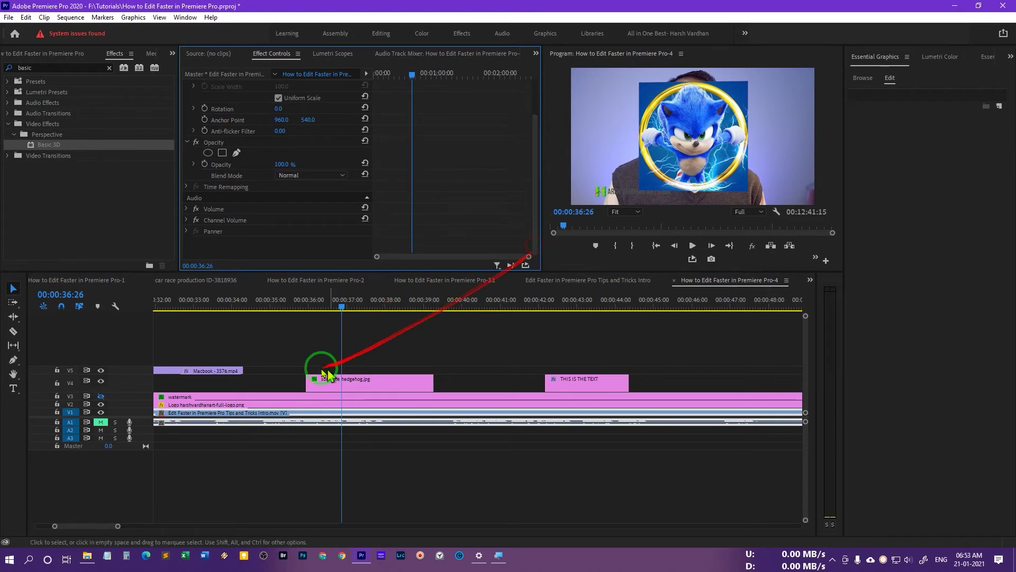
{"action": "left_click", "coordinate": [309, 307]}
{"action": "key", "text": "space"}
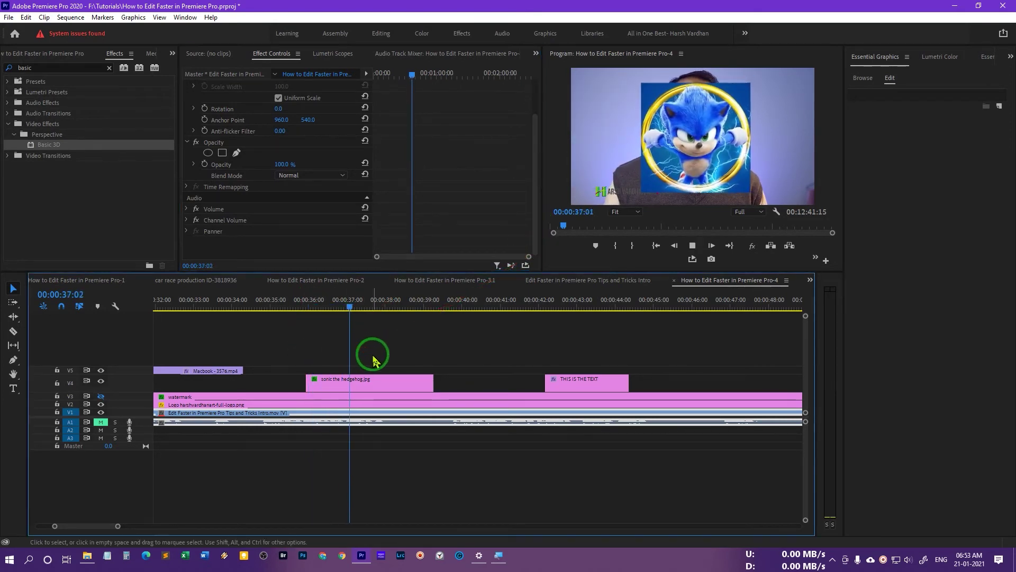
{"action": "key", "text": "space"}
- Space the entrance Swivel keyframes wider, with the 20° one at 00:00:36:17 and the third slightly later than 00:00:36:24, and play the clip
{"action": "left_click", "coordinate": [363, 381]}
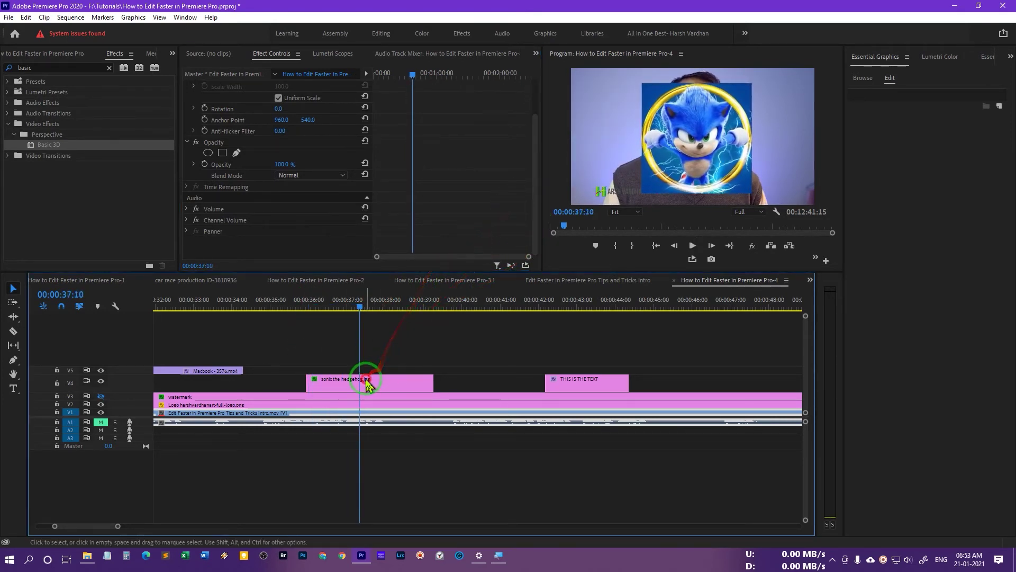
{"action": "left_click_drag", "start_coordinate": [535, 164], "coordinate": [533, 249]}
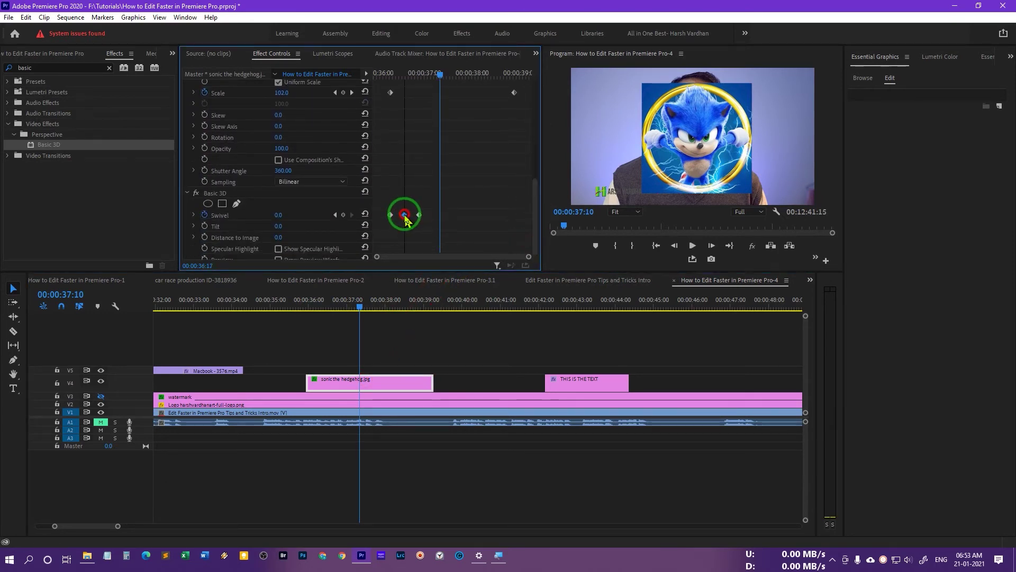
{"action": "left_click", "coordinate": [405, 216]}
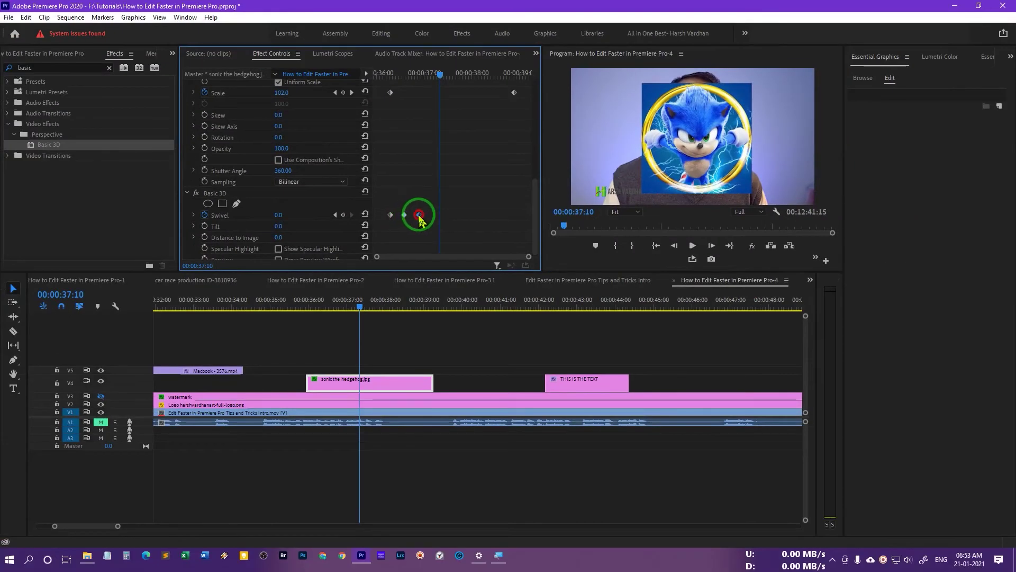
{"action": "left_click", "coordinate": [296, 307]}
{"action": "key", "text": "space"}
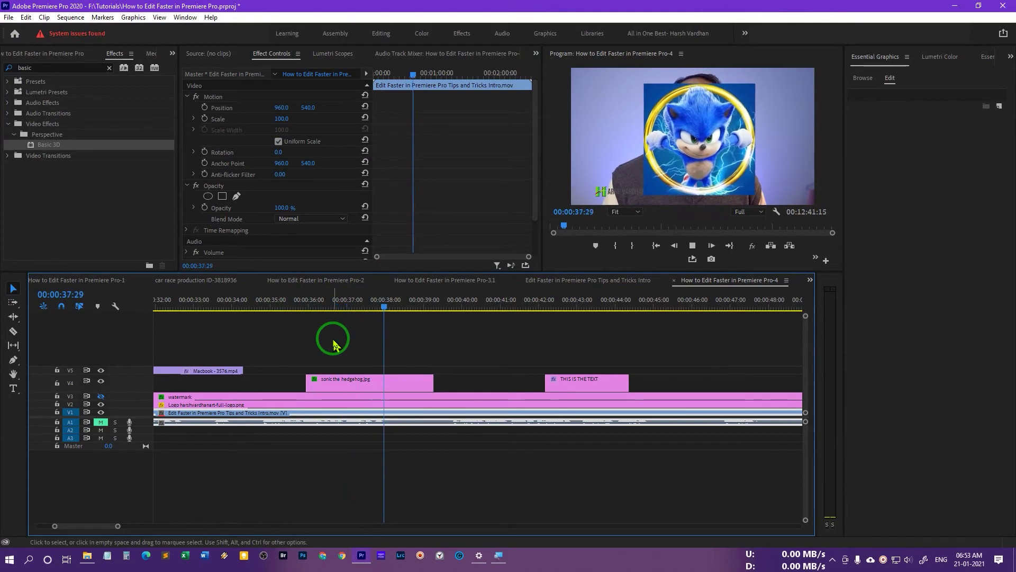
{"action": "key", "text": "space"}
{"action": "key", "text": "space"}
{"action": "key", "text": "space"}
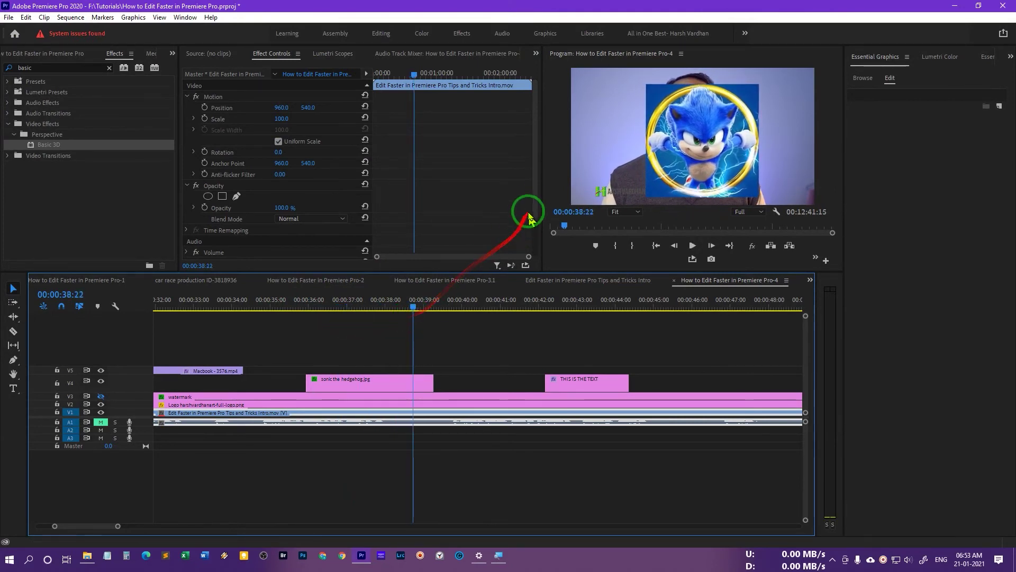
- Add a Swivel keyframe of 0° to the sonic the hedgehog.jpg clip at 00:00:38:22, before its exit
{"action": "left_click_drag", "start_coordinate": [534, 217], "coordinate": [534, 240]}
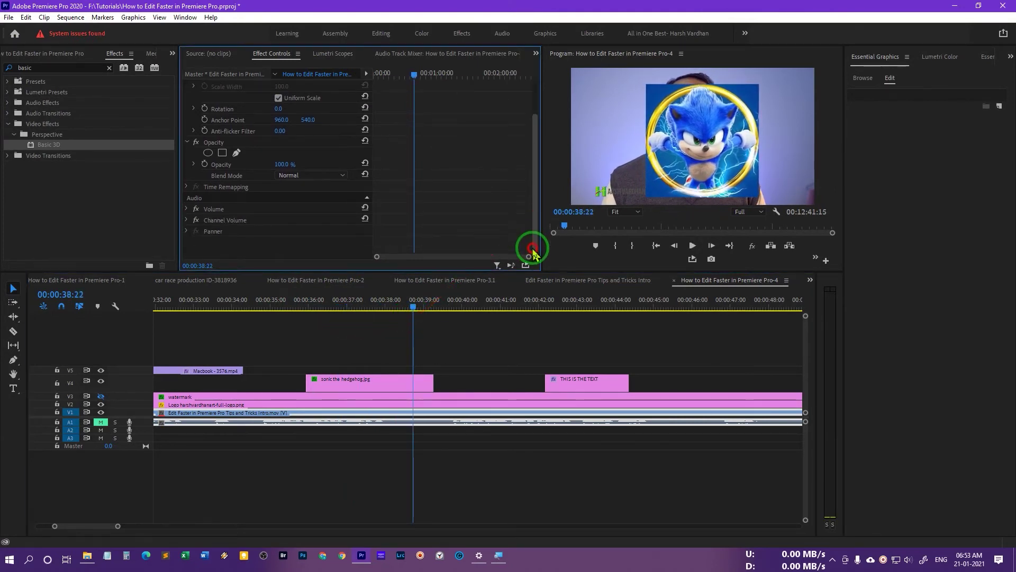
{"action": "left_click", "coordinate": [391, 391]}
{"action": "left_click_drag", "start_coordinate": [535, 145], "coordinate": [233, 227]}
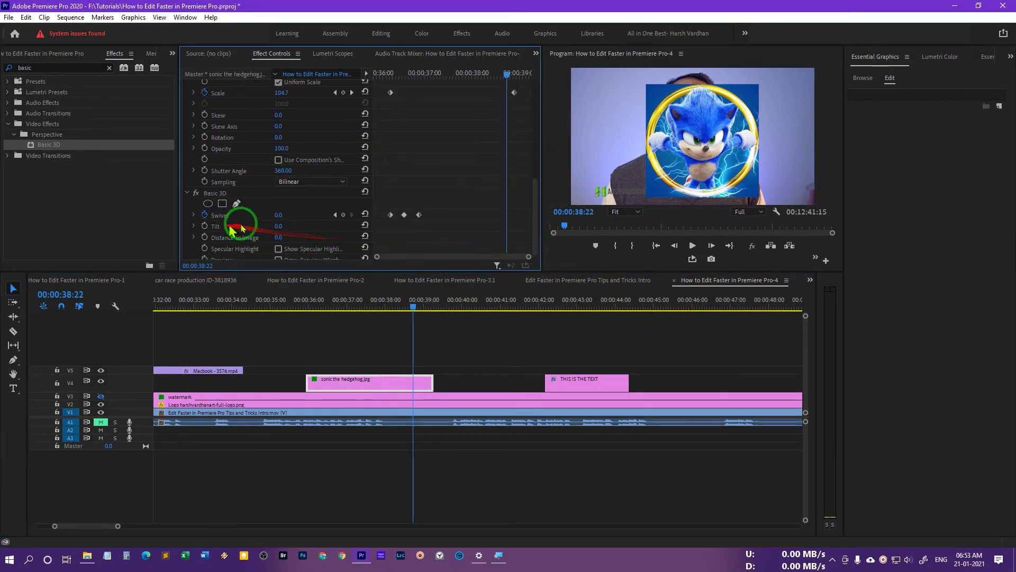
{"action": "left_click", "coordinate": [344, 215]}
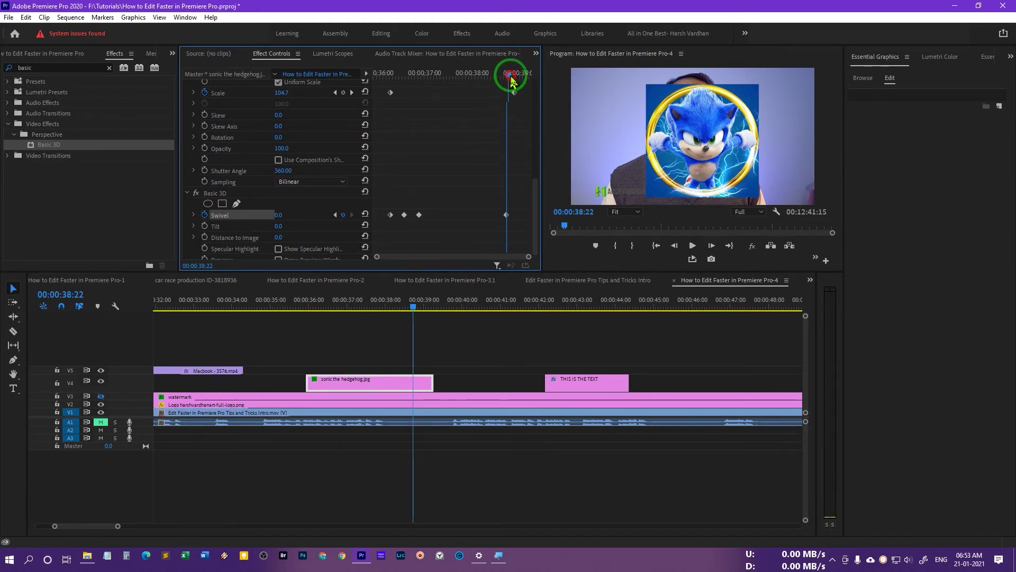
- Add Swivel keyframes of 20° at 00:00:38:27 and 0° at 00:00:39:04 for the overlay's exit
{"action": "left_click_drag", "start_coordinate": [512, 81], "coordinate": [514, 78]}
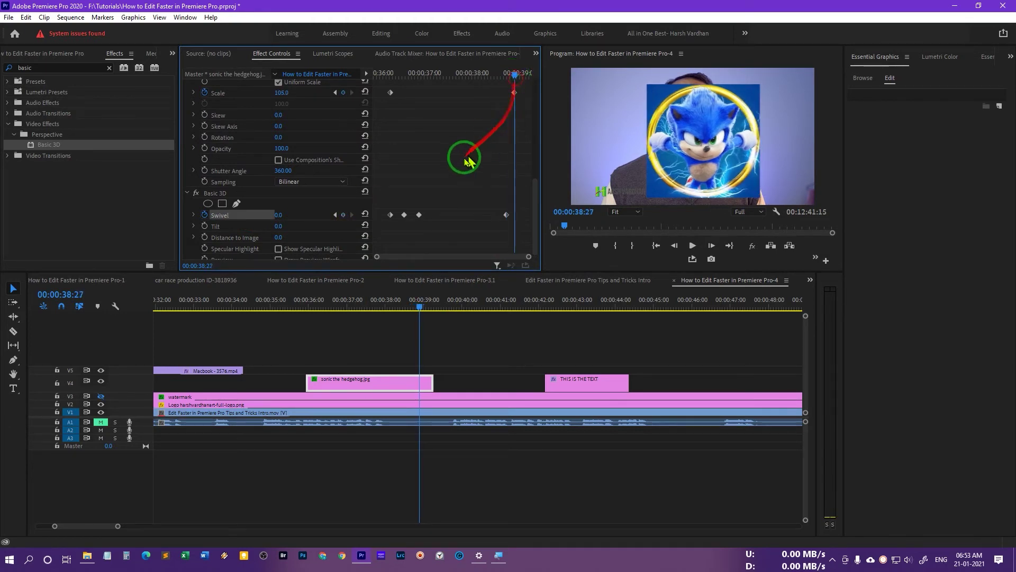
{"action": "mouse_move", "coordinate": [276, 215]}
{"action": "left_mouse_down"}
{"action": "mouse_move", "coordinate": [291, 215]}
{"action": "mouse_move", "coordinate": [278, 217]}
{"action": "left_mouse_up"}
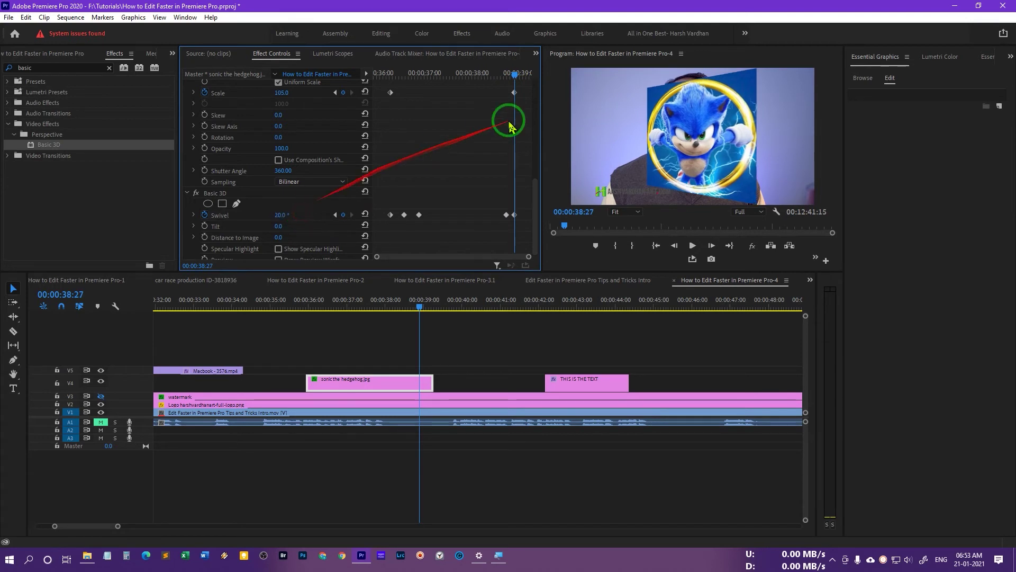
{"action": "left_click_drag", "start_coordinate": [519, 79], "coordinate": [527, 82]}
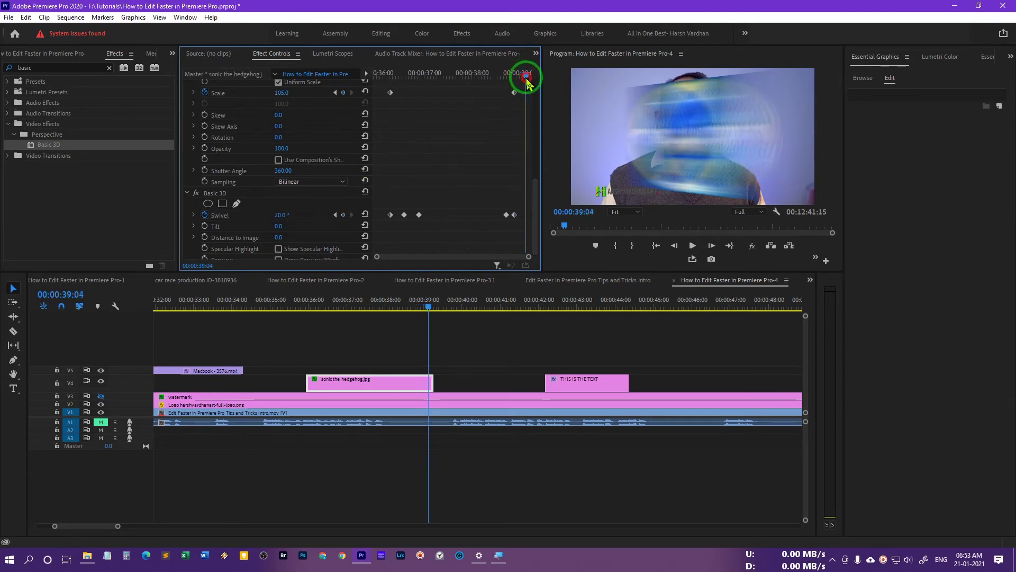
{"action": "left_click", "coordinate": [364, 214]}
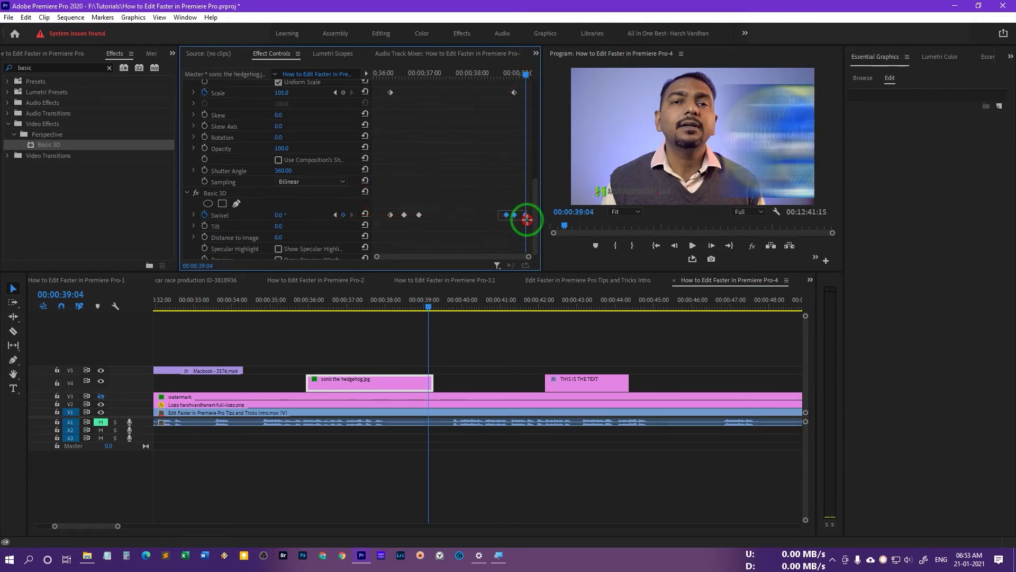
- Shift the three exit Swivel keyframes earlier, lining the last up with the second Scale keyframe, and space them wider apart
{"action": "left_click_drag", "start_coordinate": [527, 219], "coordinate": [527, 219]}
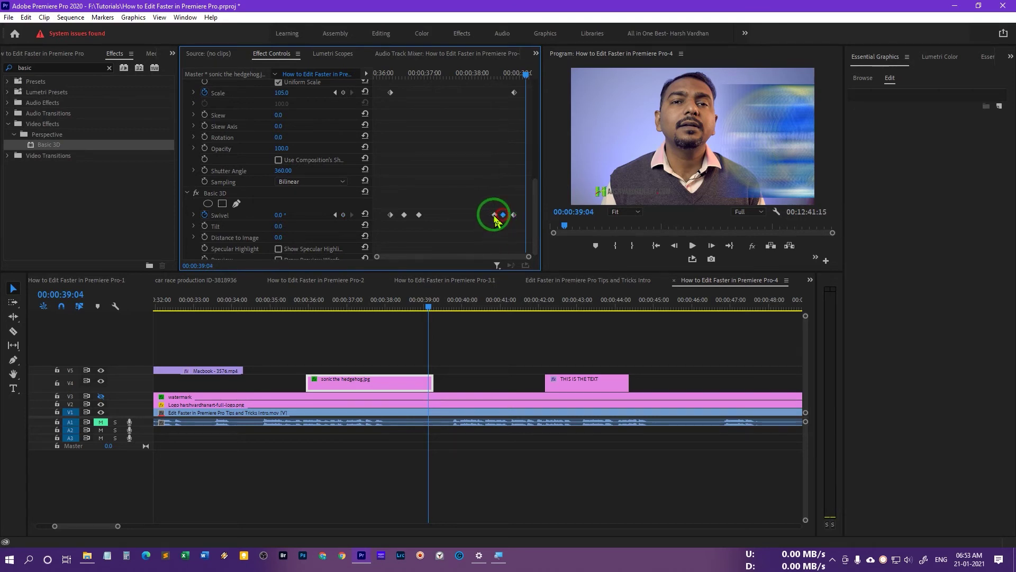
{"action": "left_click_drag", "start_coordinate": [495, 218], "coordinate": [487, 218]}
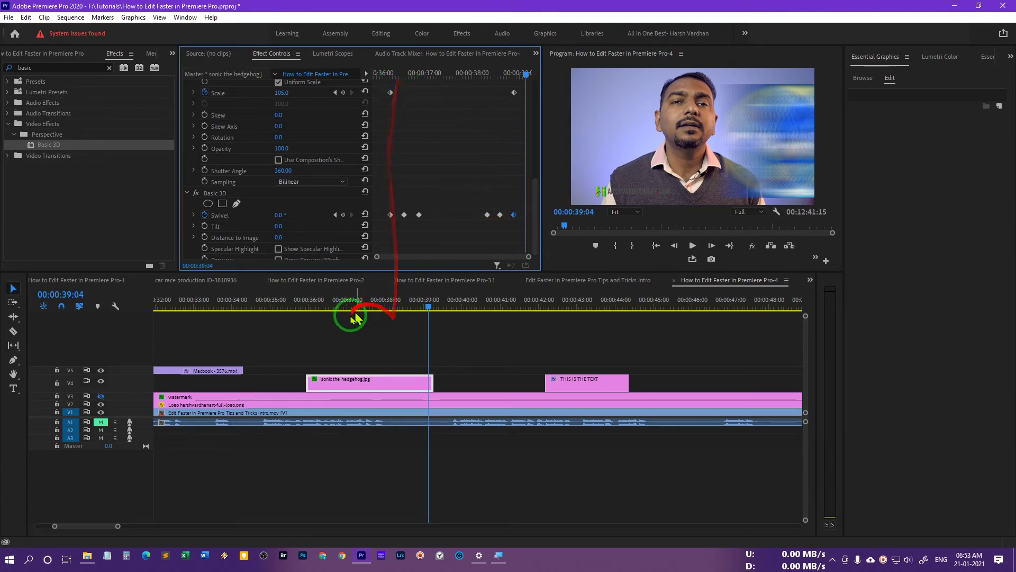
- Play back the whole sonic the hedgehog.jpg animation to review the swivel on its entrance and exit
{"action": "left_click", "coordinate": [307, 307]}
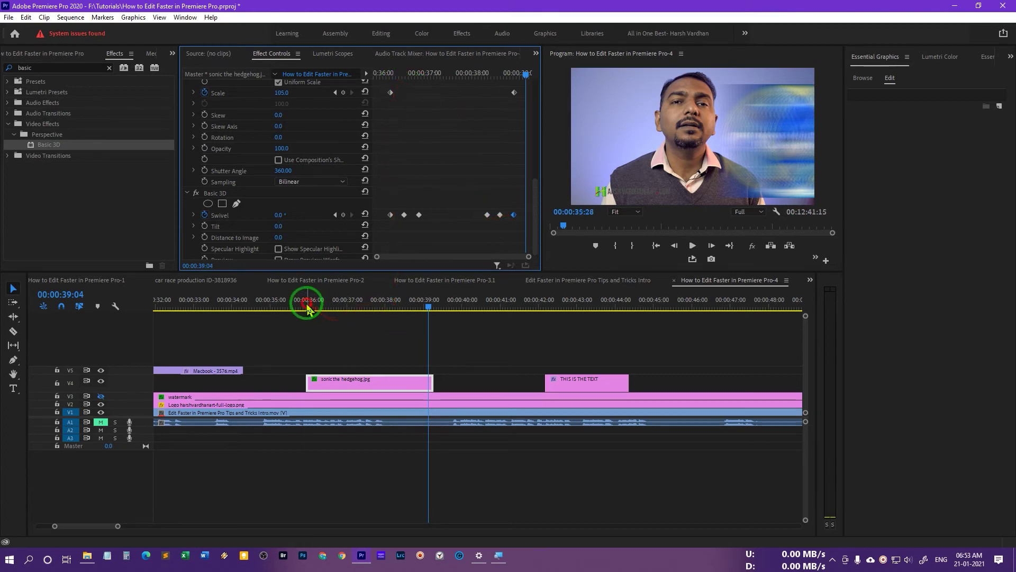
{"action": "key", "text": "space"}
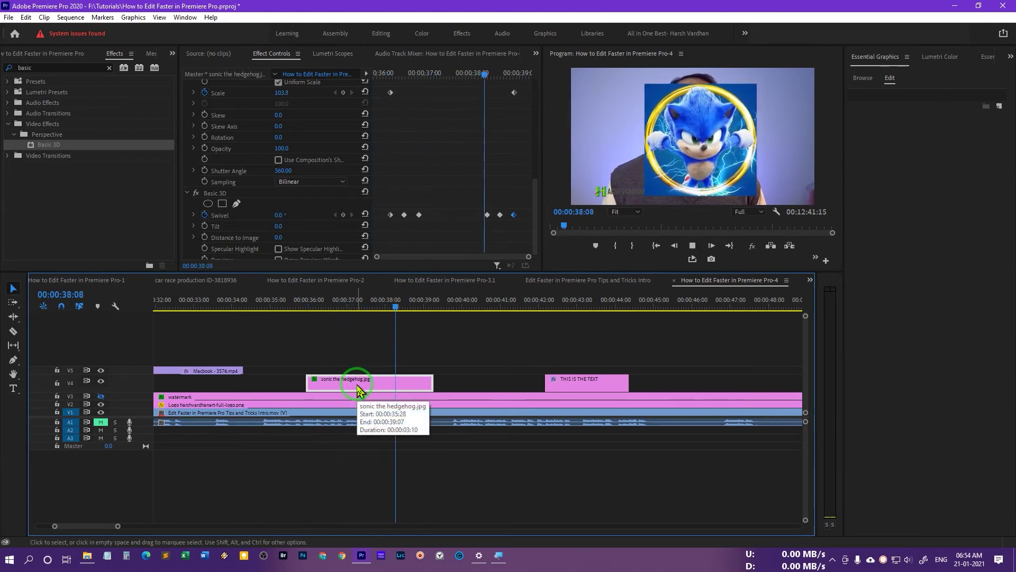
{"action": "left_click", "coordinate": [359, 350]}
{"action": "left_click", "coordinate": [319, 303]}
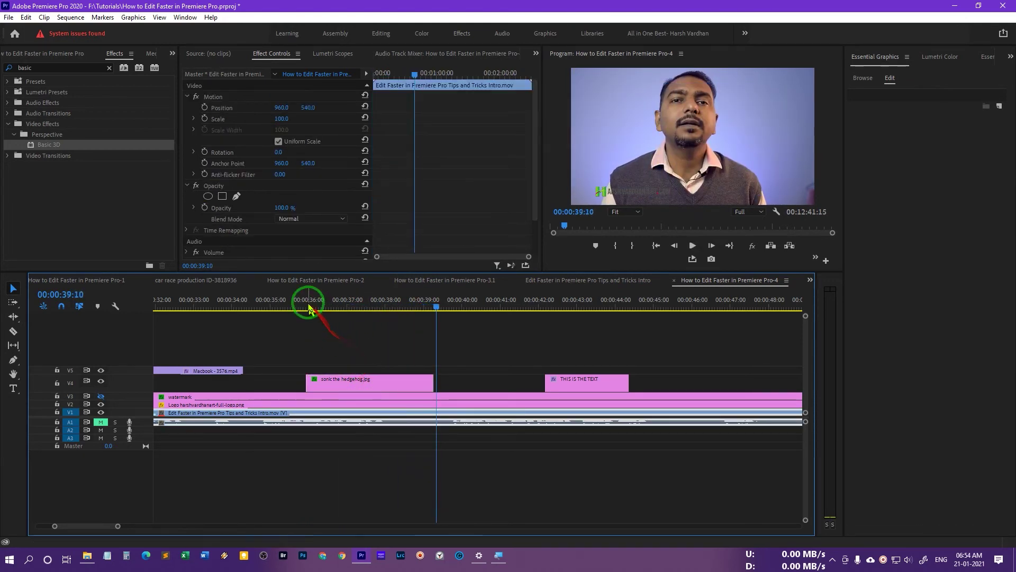
{"action": "left_click", "coordinate": [336, 380]}
{"action": "key", "text": "space"}
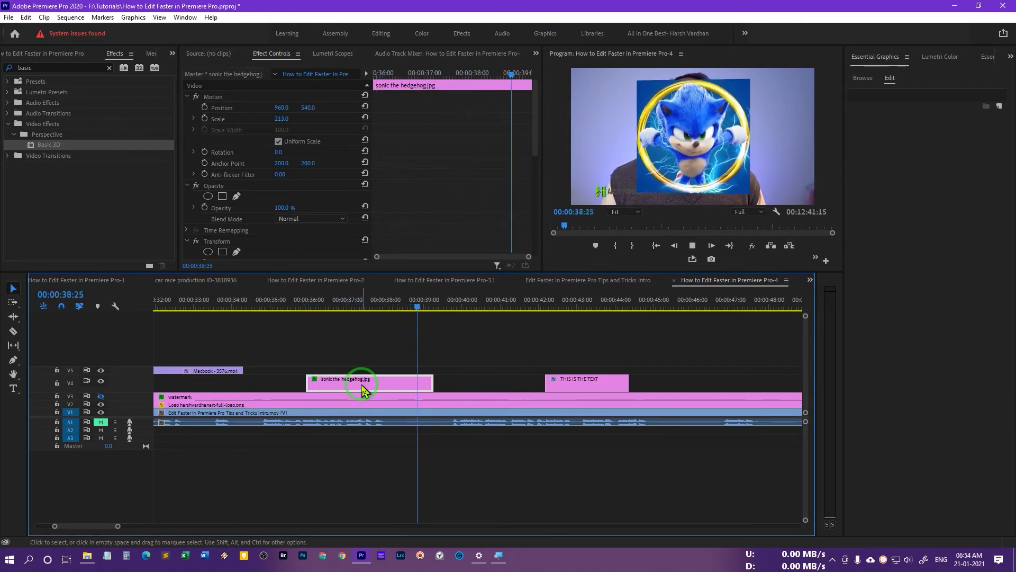
{"action": "left_click", "coordinate": [294, 305]}
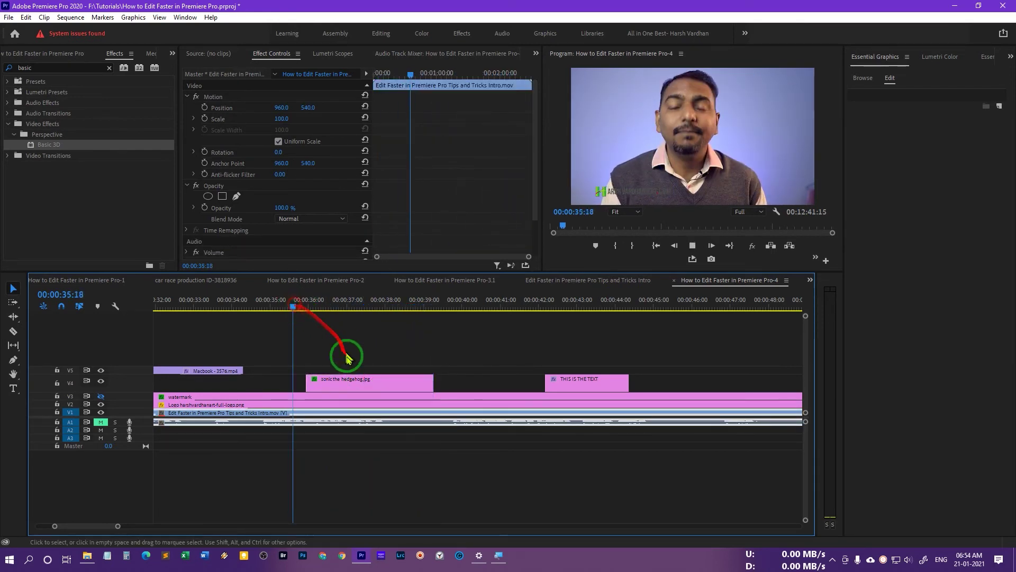
{"action": "left_click", "coordinate": [377, 384]}
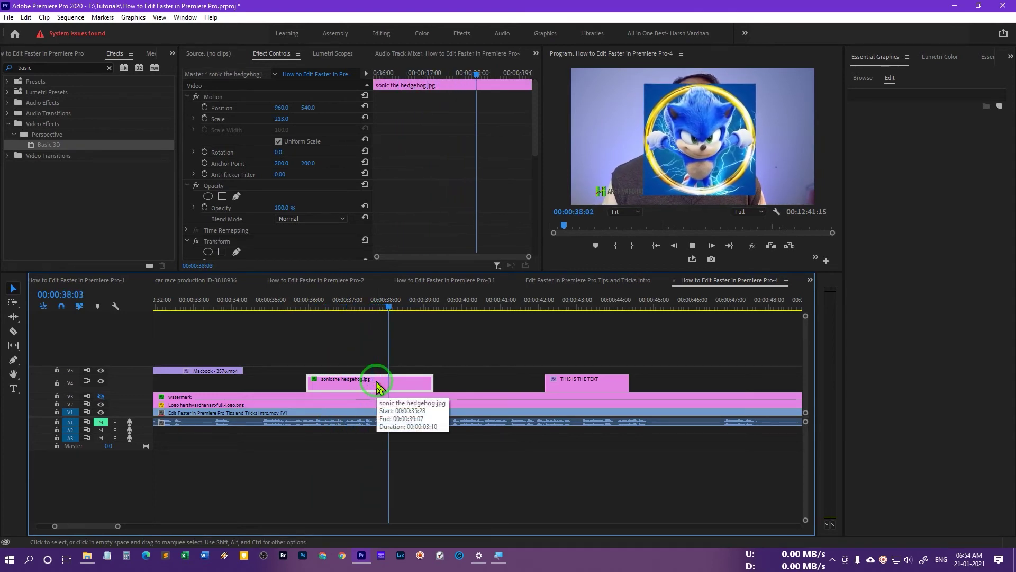
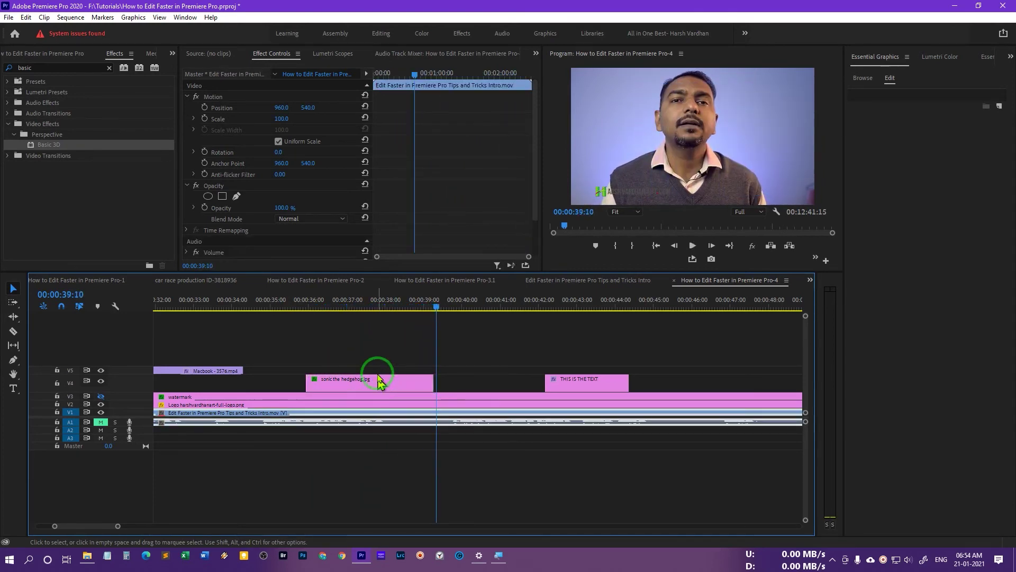
- Turn on keyframing for Basic 3D's Specular Highlight on the sonic the hedgehog.jpg clip at 00:00:37:04 and enable Show Specular Highlight
{"action": "left_click", "coordinate": [314, 308]}
{"action": "left_click", "coordinate": [347, 384]}
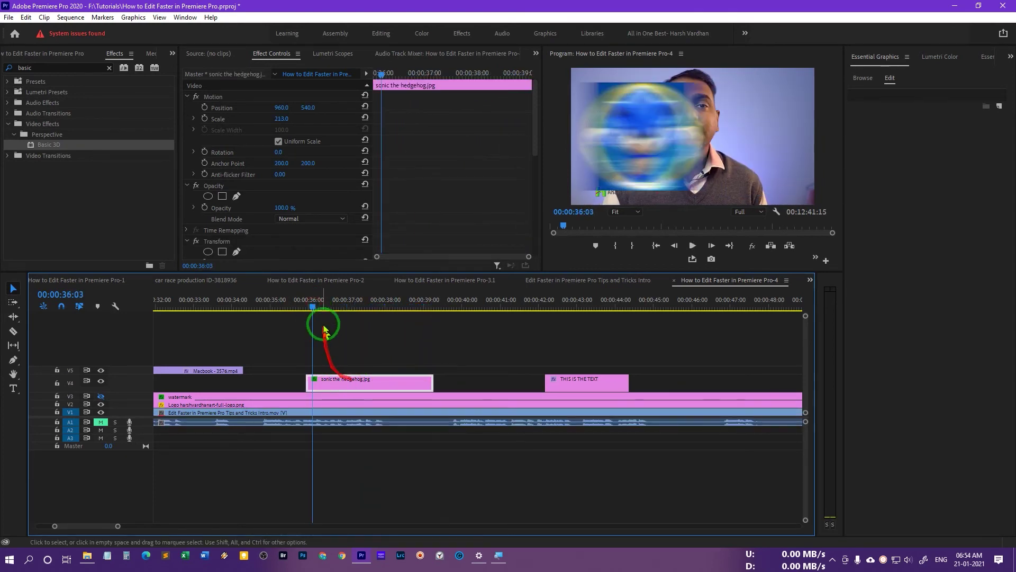
{"action": "left_click_drag", "start_coordinate": [312, 313], "coordinate": [352, 341]}
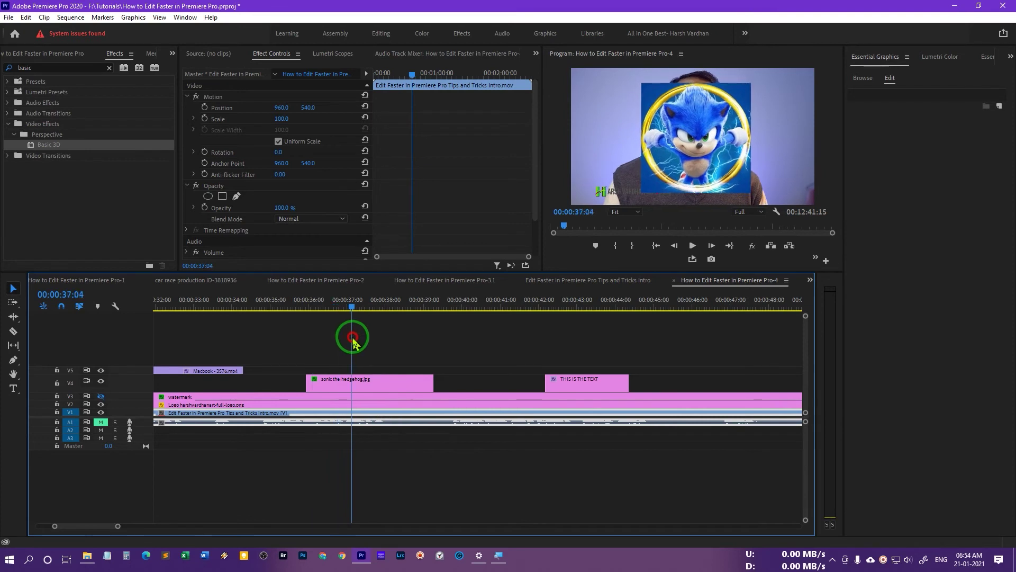
{"action": "scroll", "coordinate": [535, 218], "scroll_direction": "down", "scroll_amount": 2}
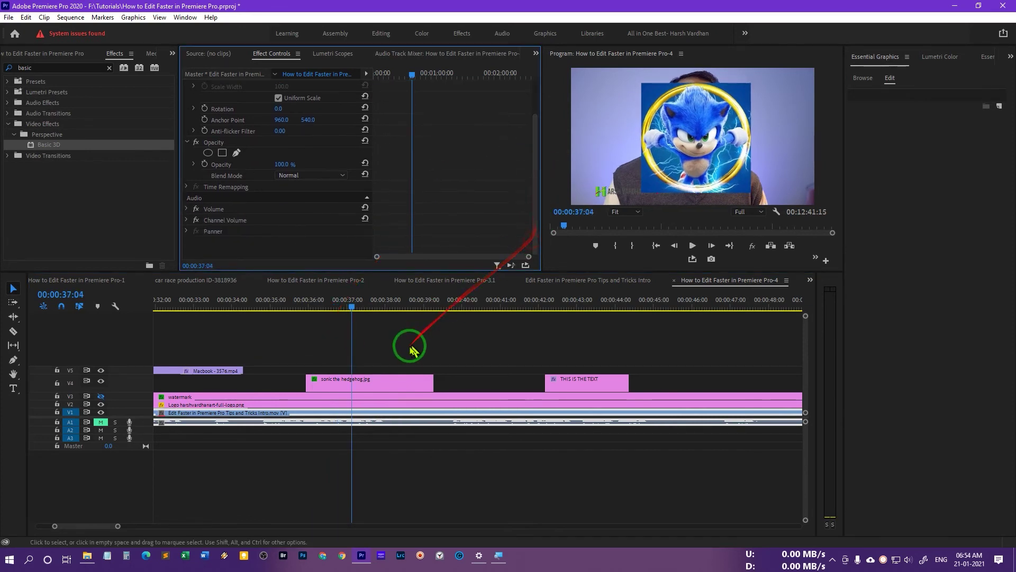
{"action": "left_click", "coordinate": [384, 381]}
{"action": "left_click_drag", "start_coordinate": [538, 170], "coordinate": [551, 236]}
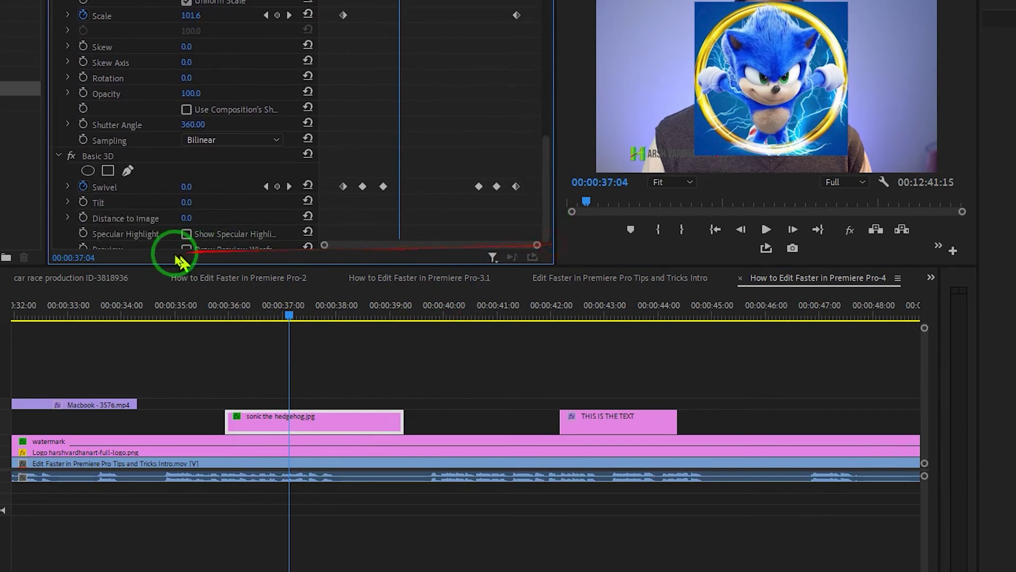
{"action": "left_click", "coordinate": [83, 234]}
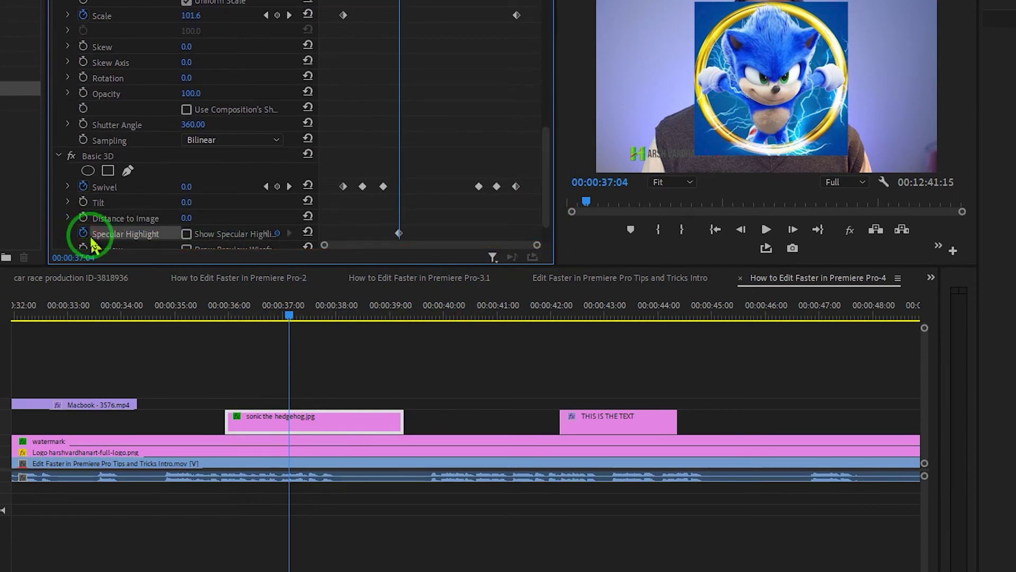
{"action": "left_click", "coordinate": [188, 235]}
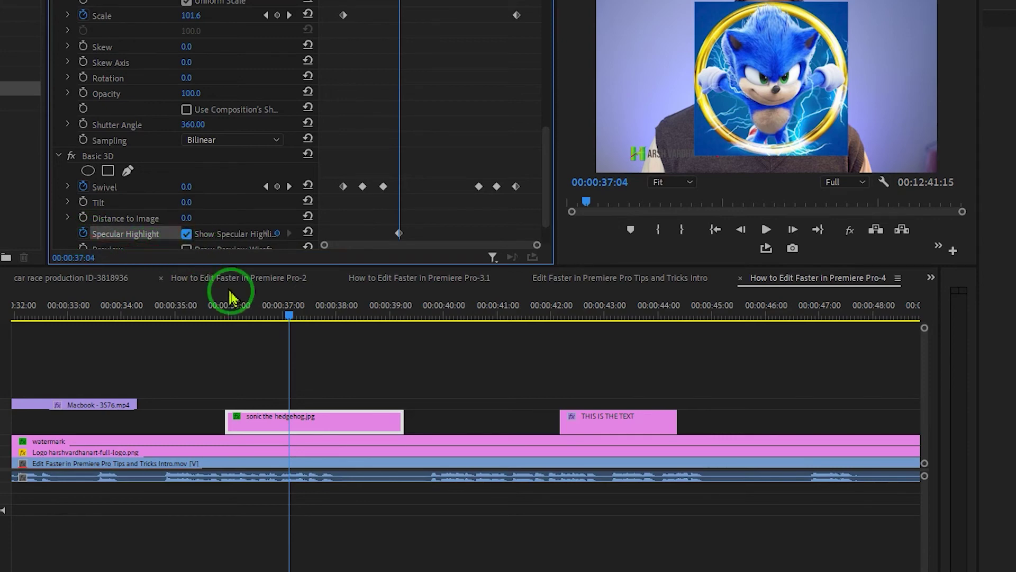
- Play back the sonic the hedgehog.jpg overlay's entrance to check how the specular highlight looks on the swivel
{"action": "left_click", "coordinate": [220, 313]}
{"action": "left_click", "coordinate": [254, 415]}
{"action": "key", "text": "space"}
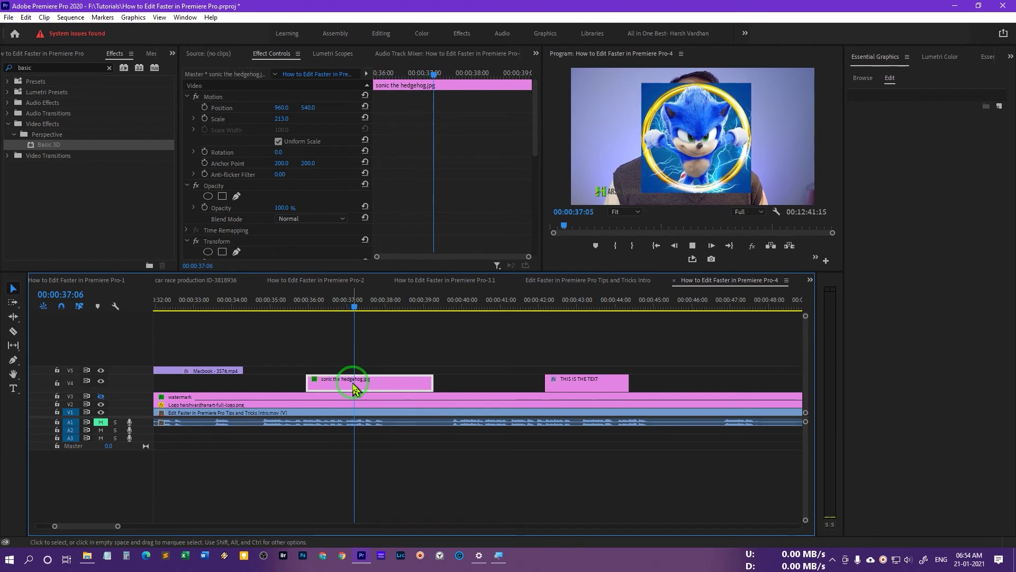
{"action": "left_click", "coordinate": [643, 88]}
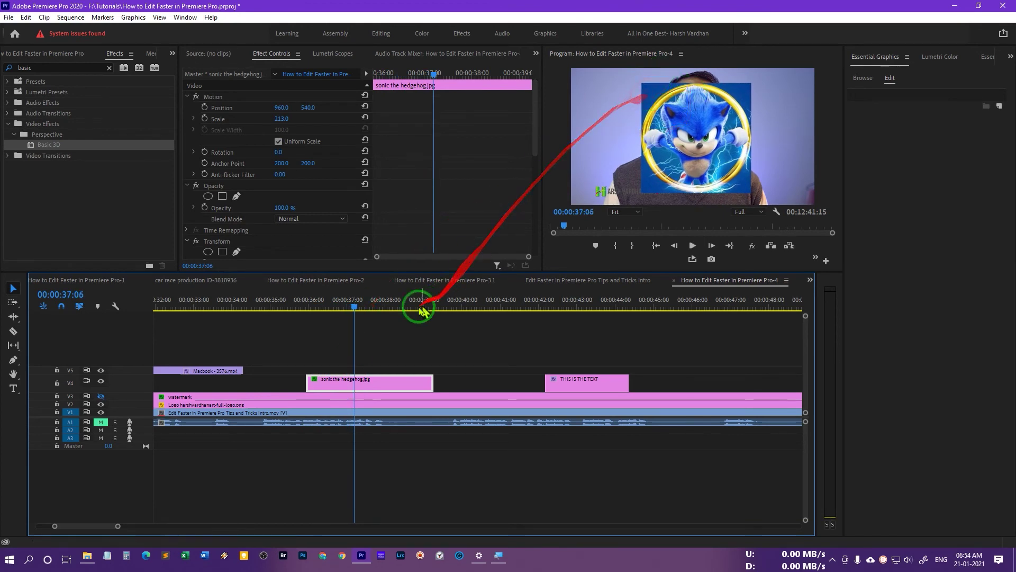
{"action": "left_click", "coordinate": [307, 307]}
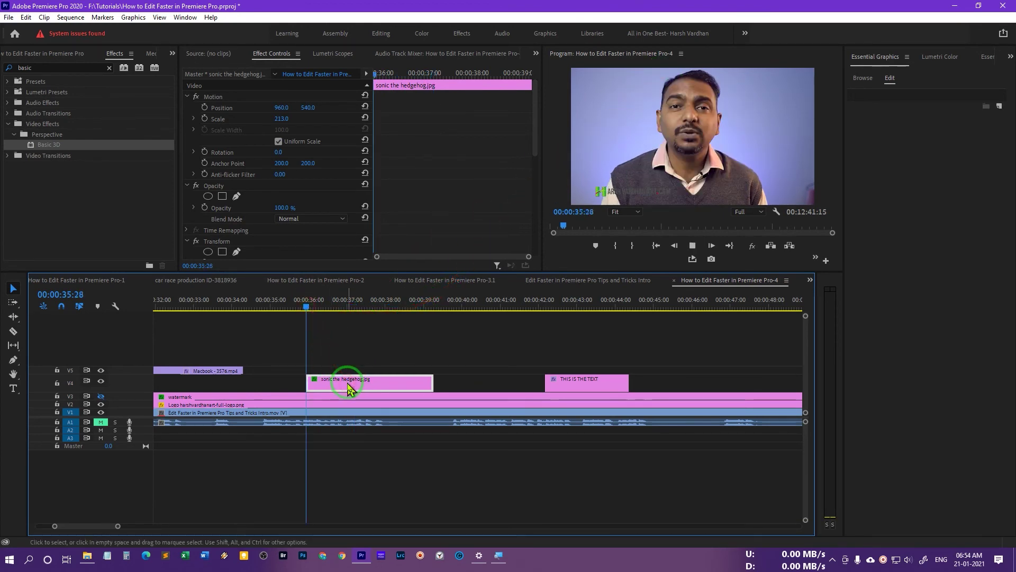
{"action": "key", "text": "space"}
{"action": "left_click", "coordinate": [659, 98]}
- Scrub the overlay's exit swivel and replay the clip from its start to inspect the highlight on the tilted image
{"action": "left_click", "coordinate": [487, 324]}
{"action": "key", "text": "space"}
{"action": "key", "text": "space"}
{"action": "left_click_drag", "start_coordinate": [419, 312], "coordinate": [408, 310]}
{"action": "left_click", "coordinate": [675, 74]}
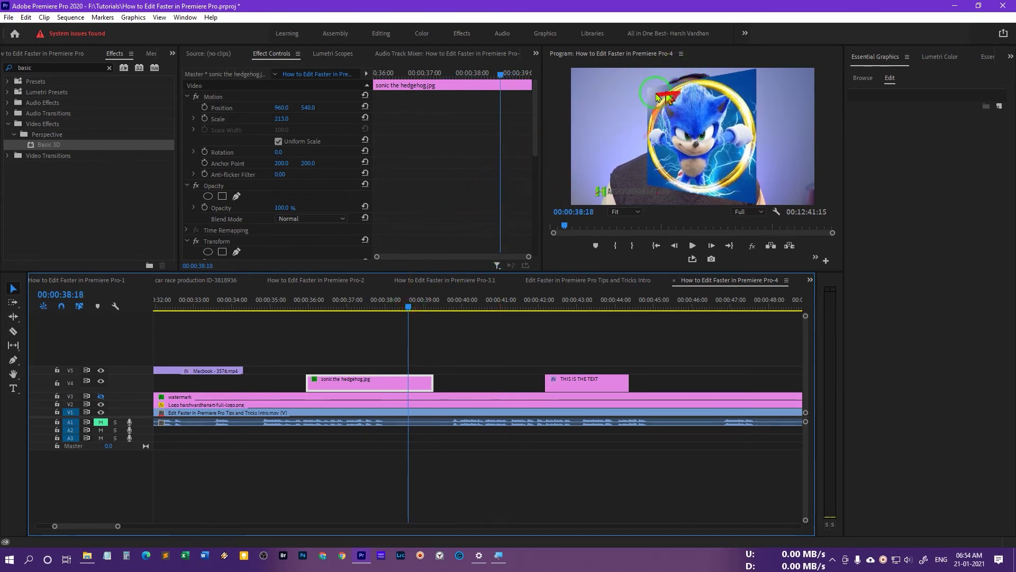
{"action": "left_click_drag", "start_coordinate": [406, 308], "coordinate": [313, 324]}
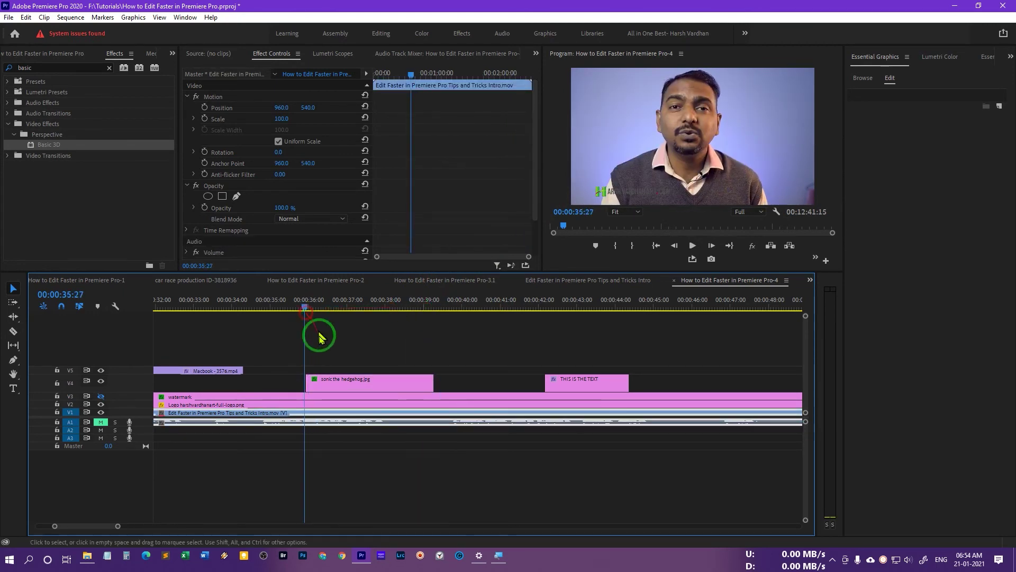
{"action": "key", "text": "space"}
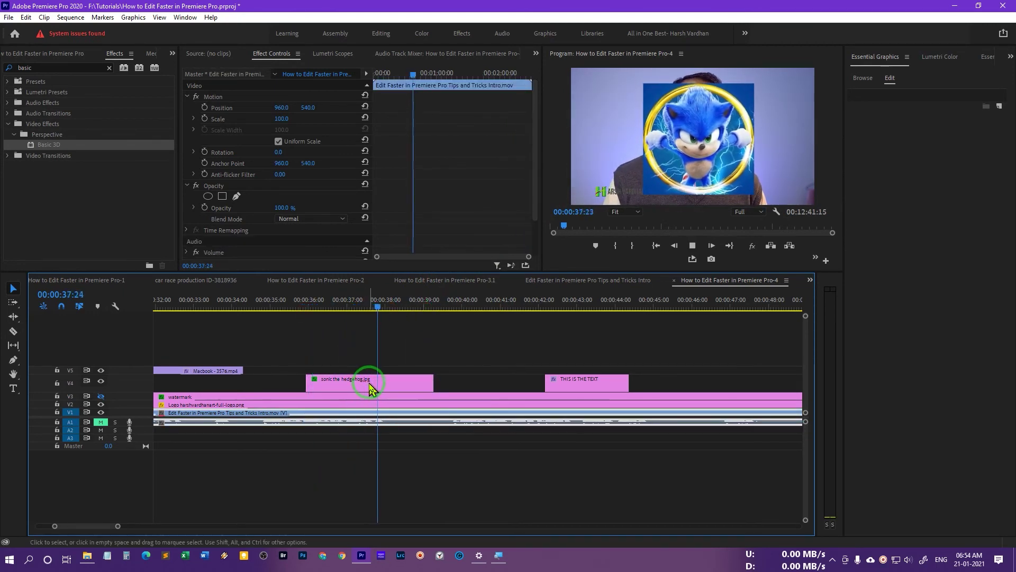
{"action": "key", "text": "space"}
{"action": "left_click_drag", "start_coordinate": [383, 313], "coordinate": [413, 311]}
- Collapse the Transform and Basic 3D effect settings of the sonic the hedgehog.jpg clip
{"action": "left_click", "coordinate": [404, 384]}
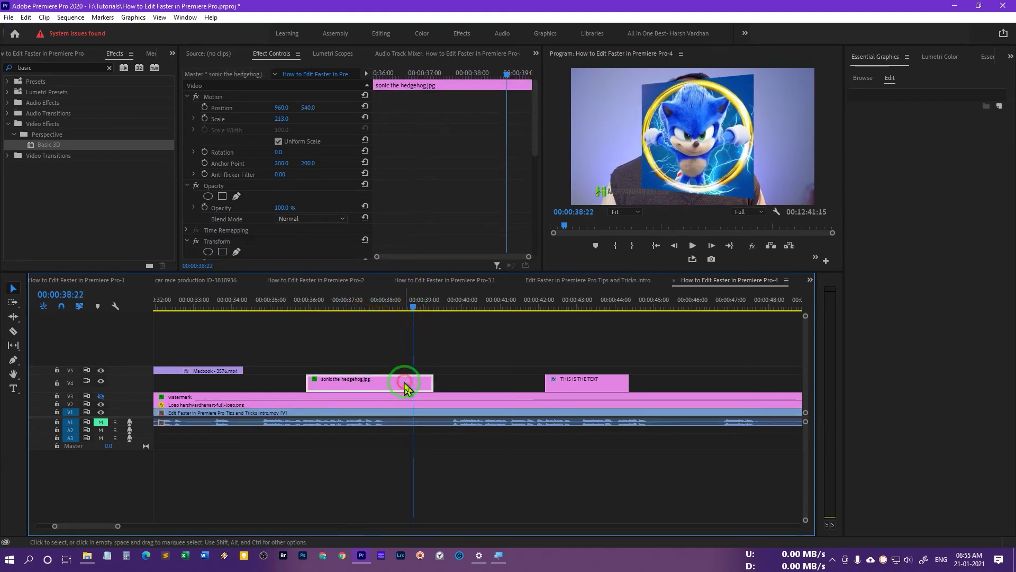
{"action": "left_click_drag", "start_coordinate": [536, 140], "coordinate": [538, 180]}
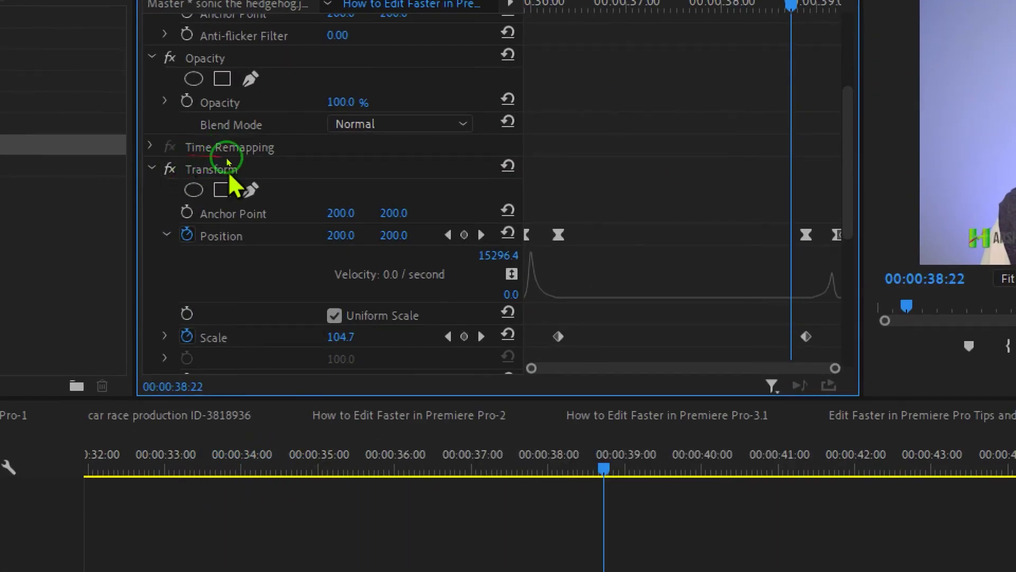
{"action": "left_click", "coordinate": [151, 169]}
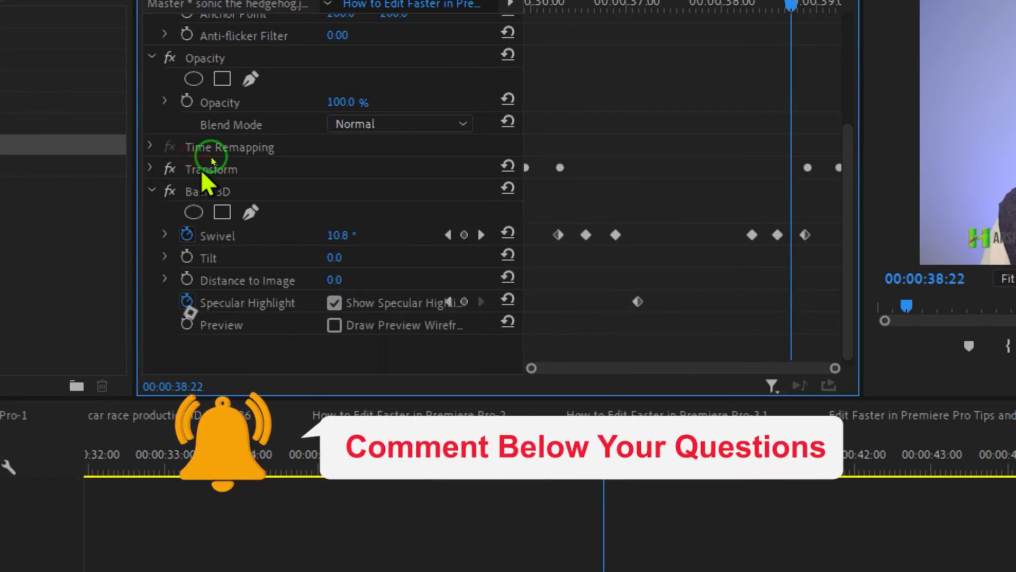
{"action": "left_click", "coordinate": [152, 191]}
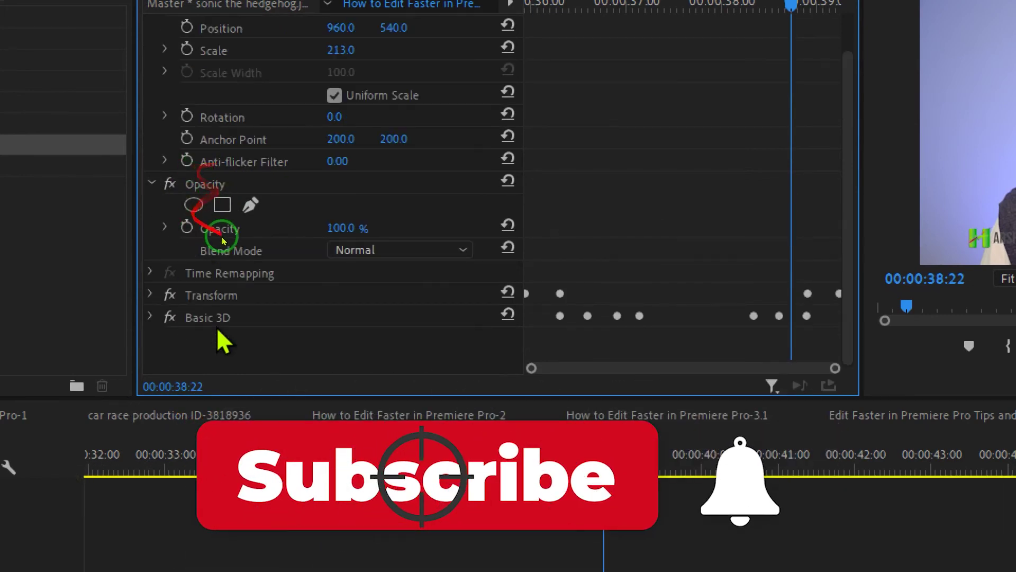
- Save the clip's Transform and Basic 3D effects together as a Scale-type preset named "In and out 3d Animation"
{"action": "left_click", "coordinate": [232, 295]}
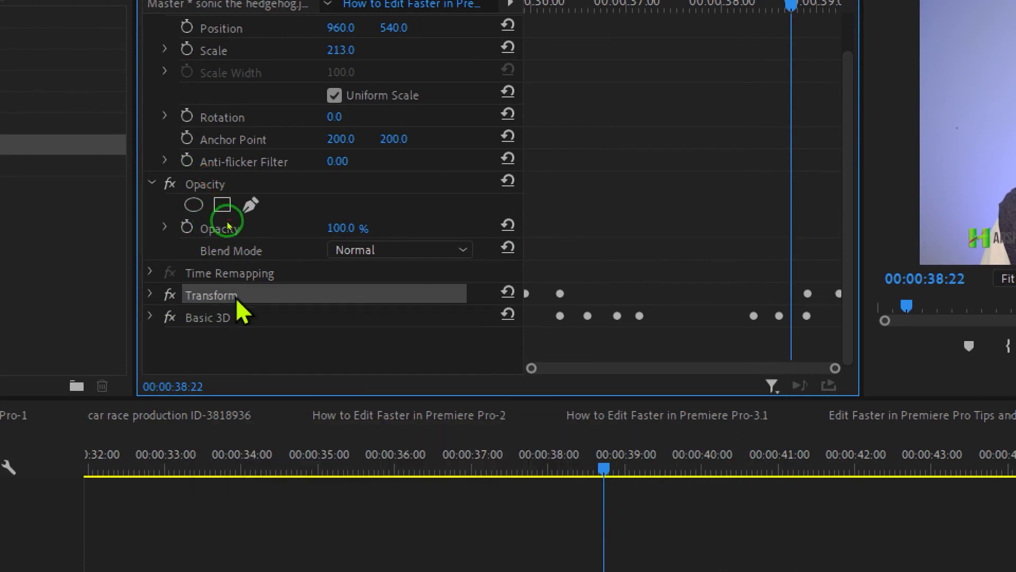
{"action": "left_click", "coordinate": [261, 317], "text": "ctrl"}
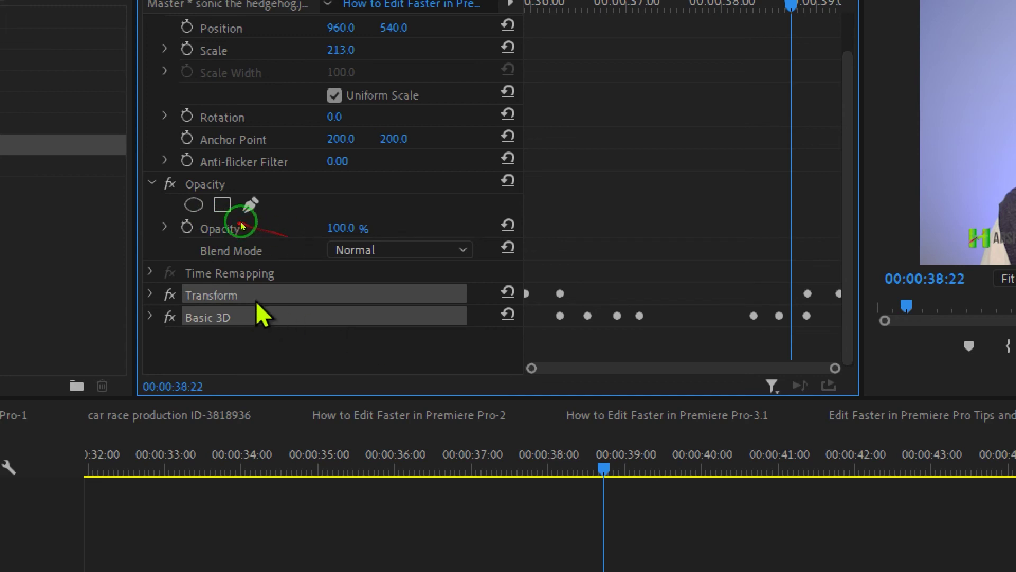
{"action": "right_click", "coordinate": [341, 312]}
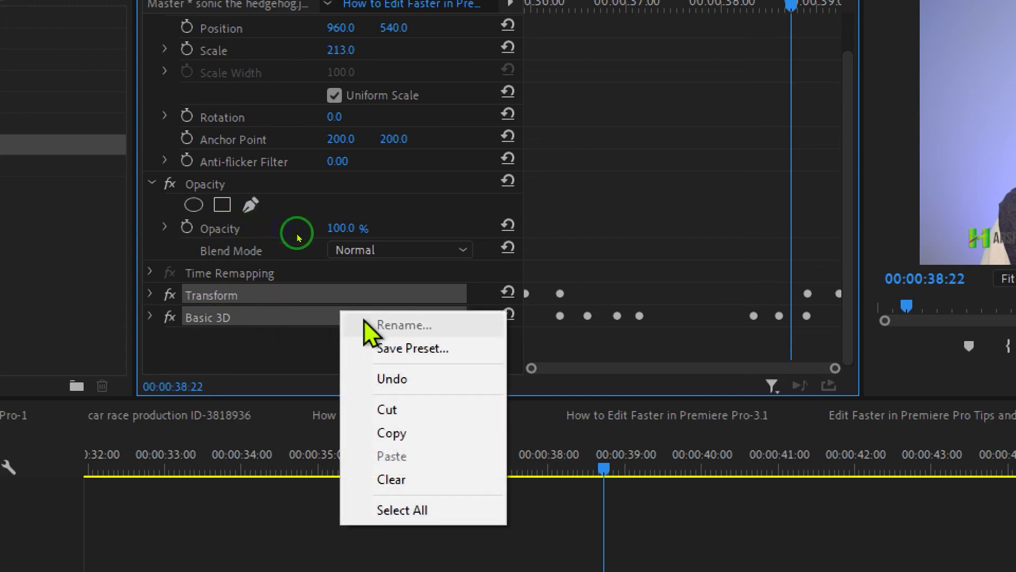
{"action": "left_click", "coordinate": [392, 348]}
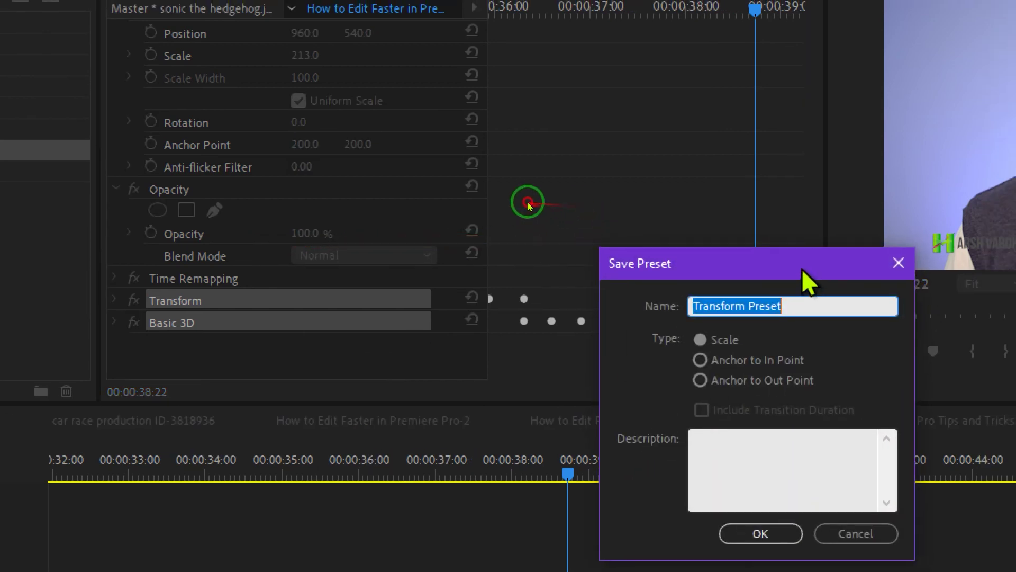
{"action": "left_click_drag", "start_coordinate": [807, 273], "coordinate": [566, 91]}
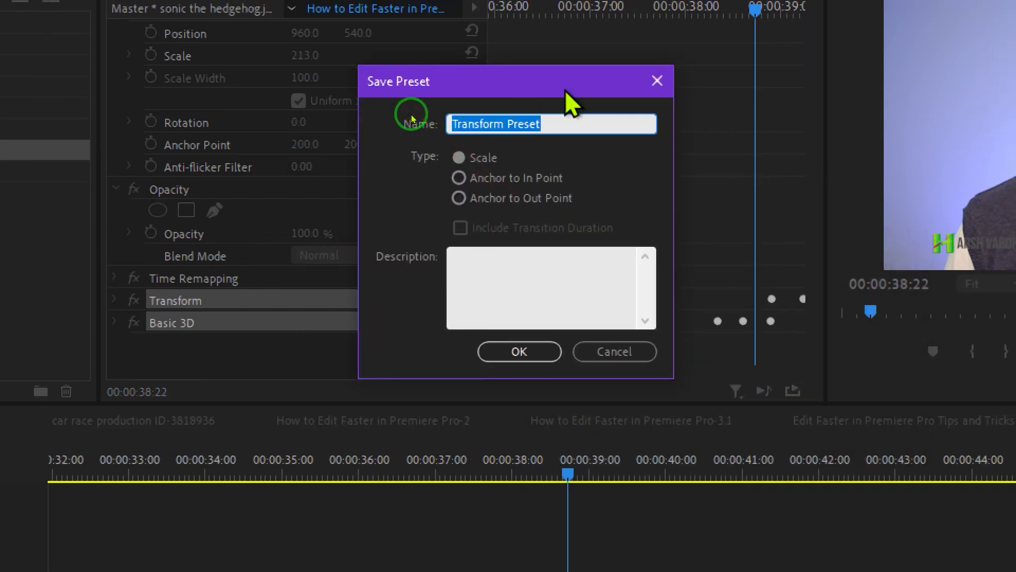
{"action": "key", "text": "BackSpace"}
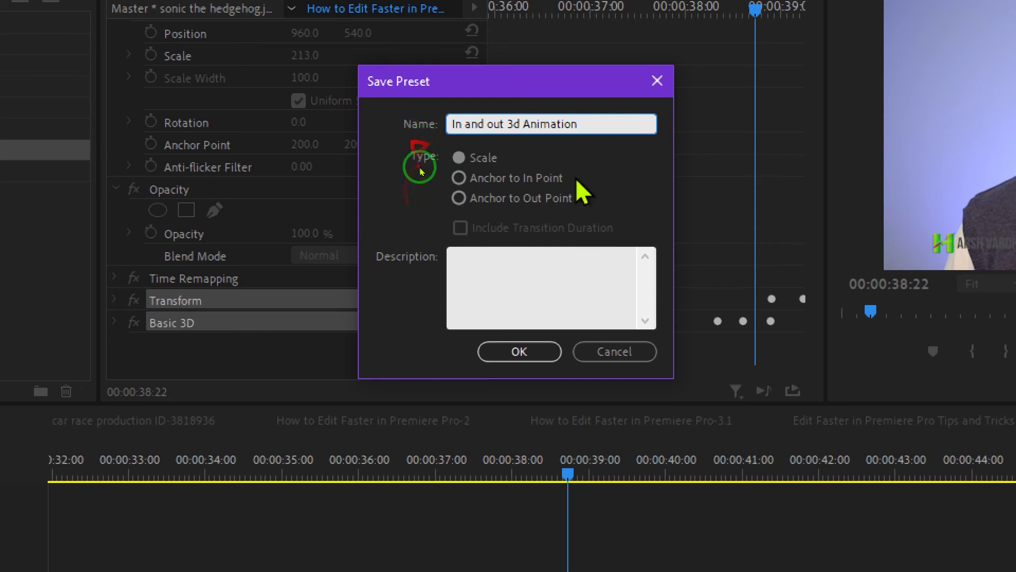
{"action": "left_click", "coordinate": [525, 354]}
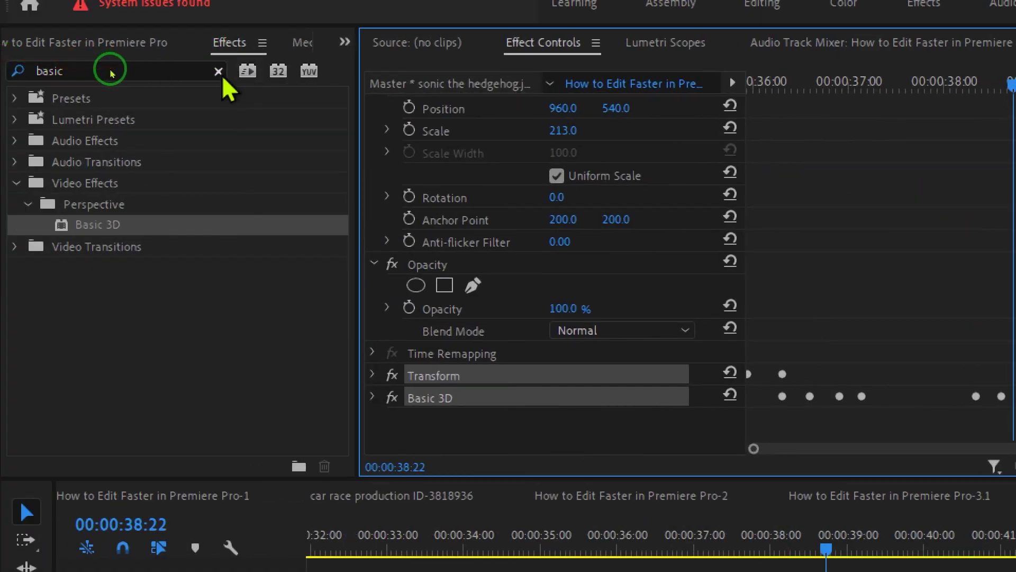
- Clear the effects search and select the In and out 3d Animation preset among the saved presets
{"action": "left_click", "coordinate": [219, 72]}
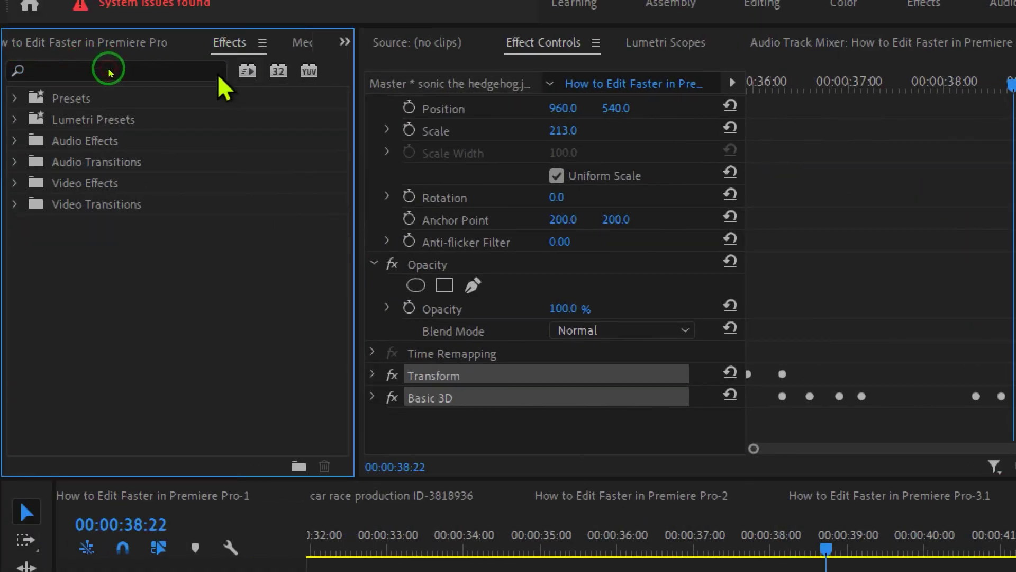
{"action": "left_click", "coordinate": [14, 98]}
{"action": "scroll", "coordinate": [122, 265], "scroll_direction": "down", "scroll_amount": 3}
{"action": "left_click", "coordinate": [138, 354]}
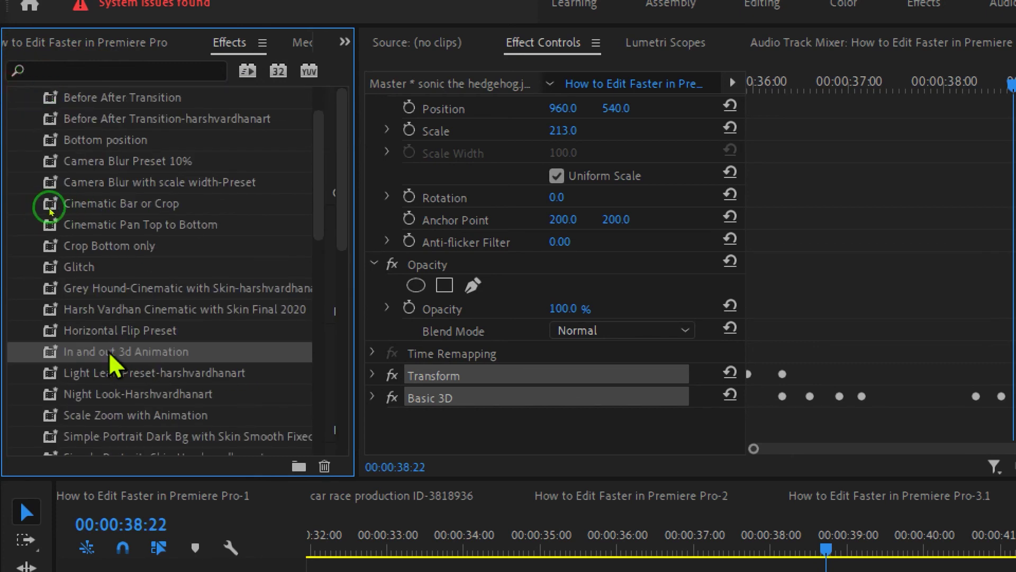
{"action": "left_click_drag", "start_coordinate": [54, 214], "coordinate": [100, 213]}
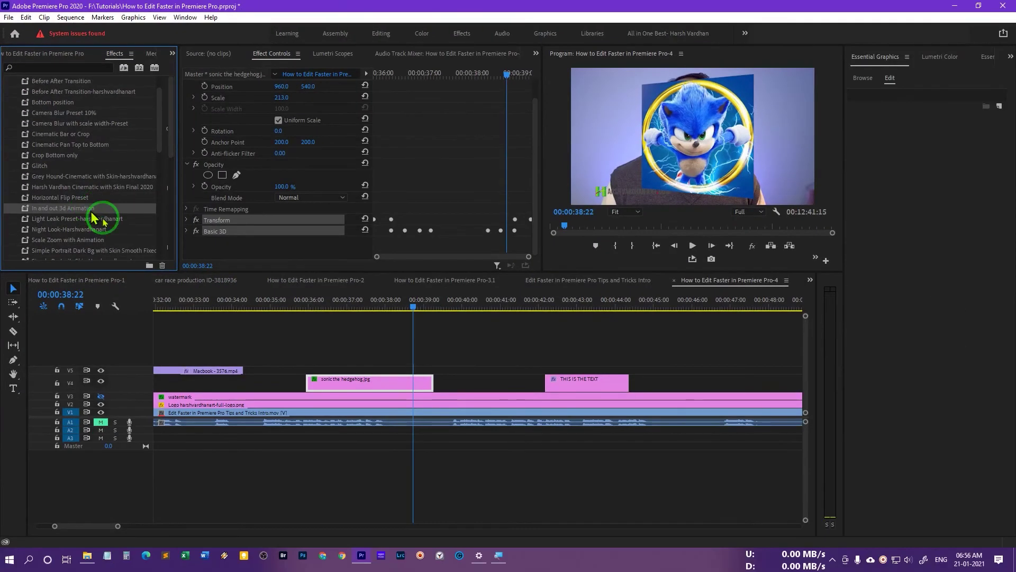
{"action": "left_click_drag", "start_coordinate": [103, 219], "coordinate": [376, 314]}
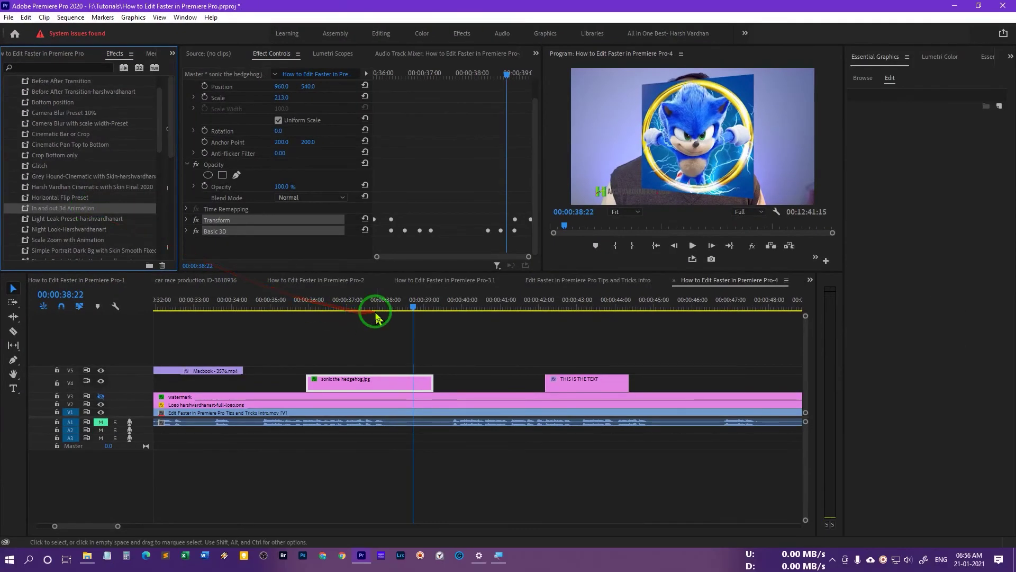
- Shift the THIS IS THE TEXT clip slightly earlier on track V4 and park the playhead at 00:00:42:15
{"action": "left_click_drag", "start_coordinate": [517, 375], "coordinate": [554, 310]}
{"action": "left_click", "coordinate": [568, 305]}
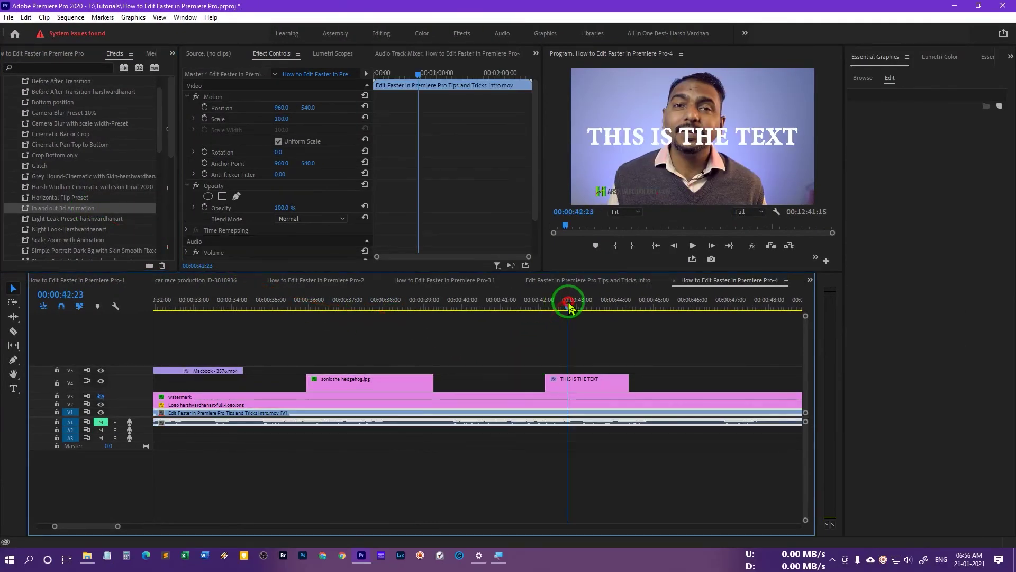
{"action": "left_click", "coordinate": [597, 388]}
{"action": "left_click_drag", "start_coordinate": [597, 388], "coordinate": [583, 387]}
{"action": "left_click_drag", "start_coordinate": [535, 306], "coordinate": [559, 312]}
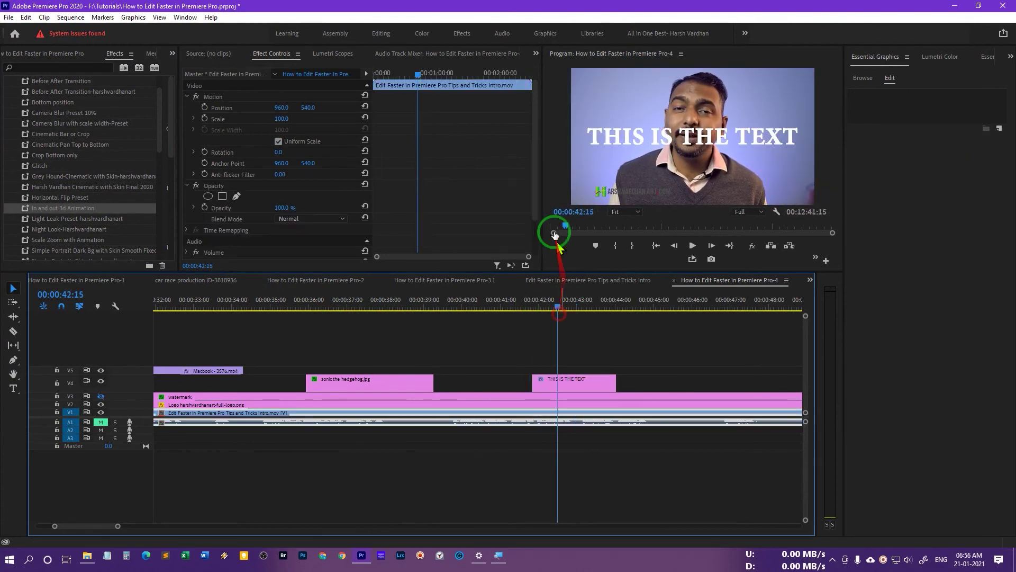
- Play back the THIS IS THE TEXT clip from its start to review its existing animation
{"action": "left_click_drag", "start_coordinate": [541, 188], "coordinate": [537, 226]}
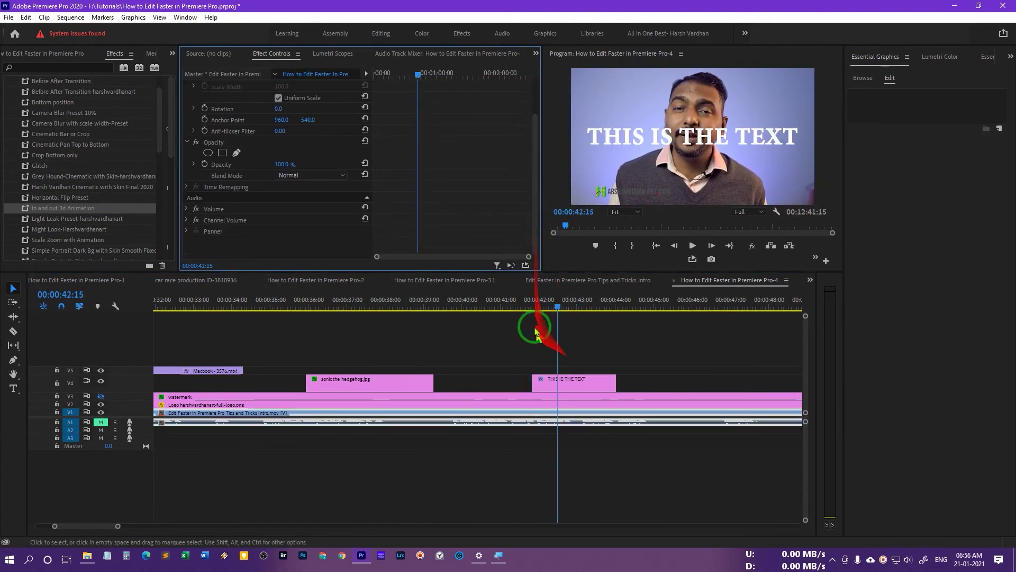
{"action": "left_click", "coordinate": [532, 305]}
{"action": "key", "text": "space"}
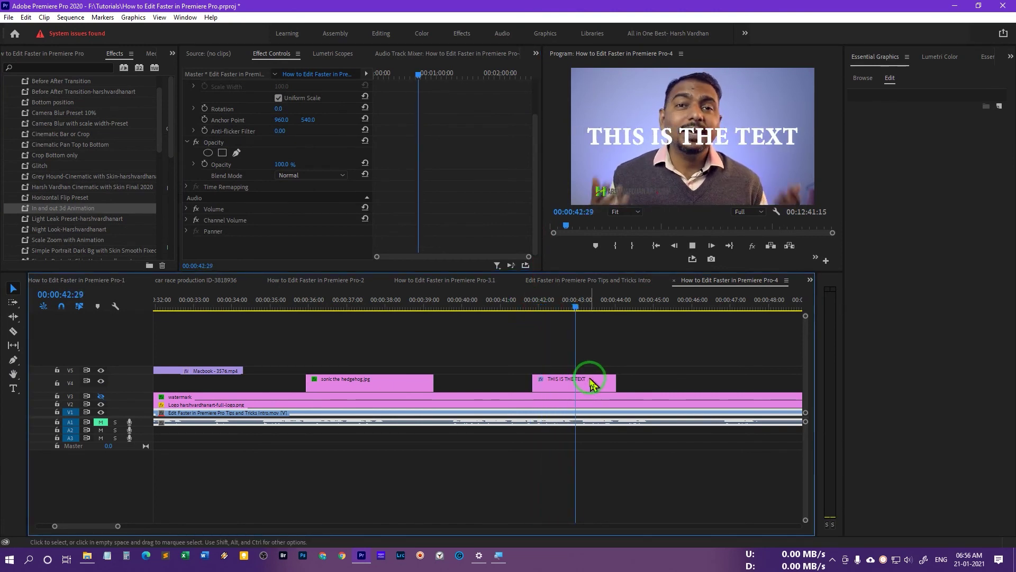
- Delete the Transform (In and out simple animation) effect from the THIS IS THE TEXT clip and replay the clip
{"action": "left_click", "coordinate": [558, 383]}
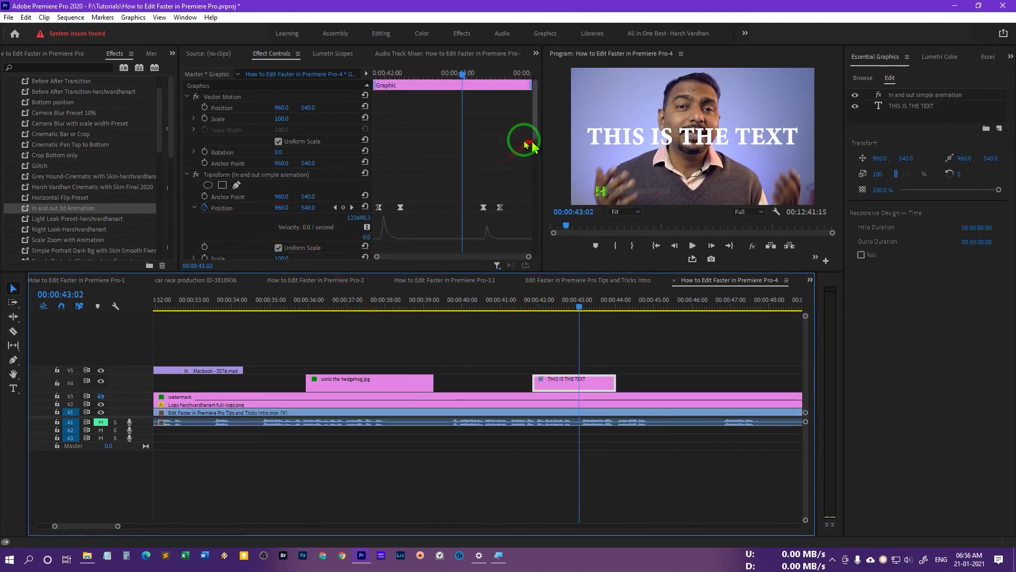
{"action": "left_click", "coordinate": [248, 176]}
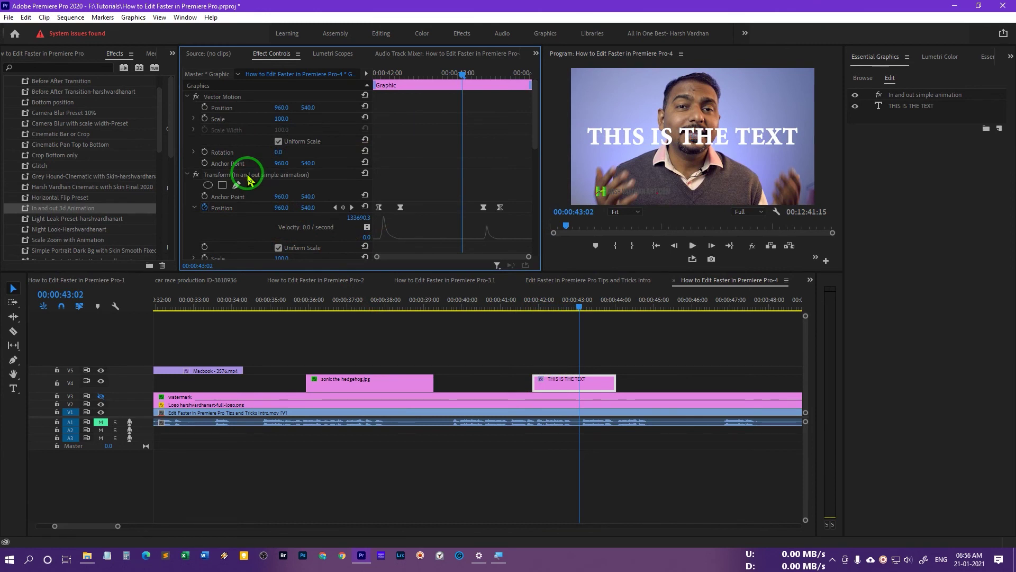
{"action": "key", "text": "Delete"}
{"action": "left_click", "coordinate": [526, 308]}
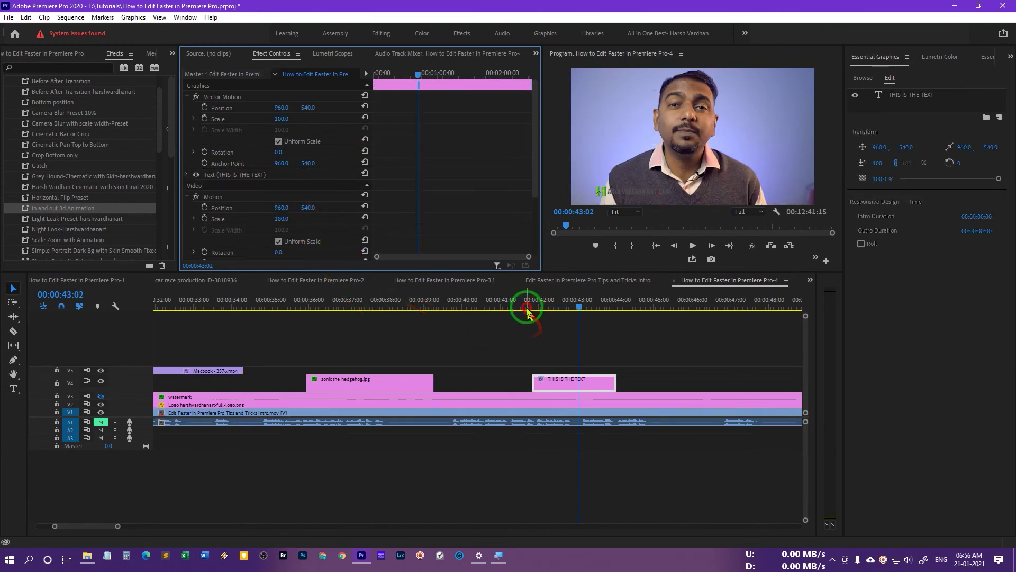
{"action": "key", "text": "space"}
{"action": "left_click", "coordinate": [588, 382]}
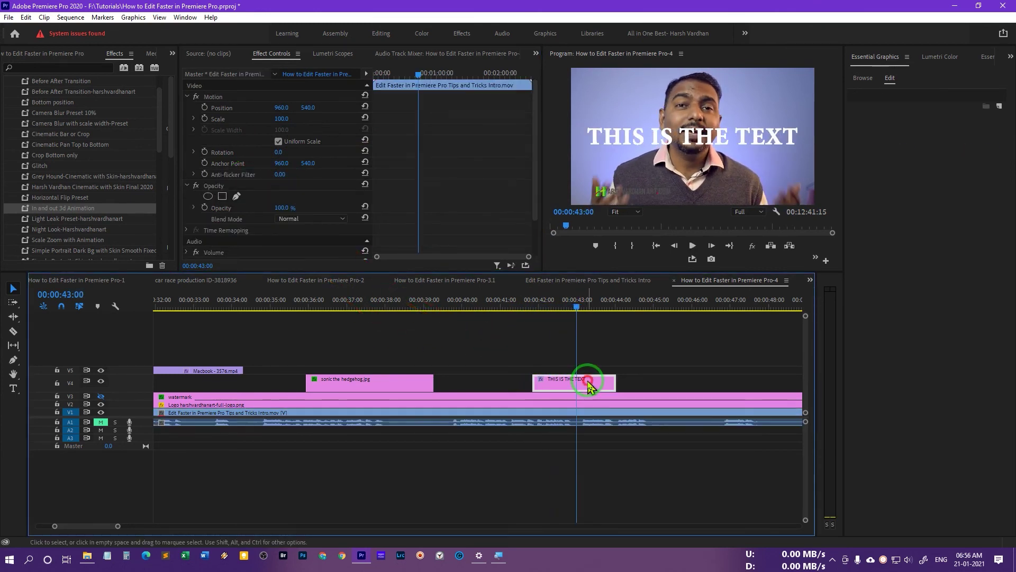
- Apply the In and out 3d Animation preset to the THIS IS THE TEXT clip on track V4 and play it back from its start
{"action": "mouse_move", "coordinate": [18, 82]}
{"action": "left_mouse_down"}
{"action": "mouse_move", "coordinate": [54, 197]}
{"action": "mouse_move", "coordinate": [66, 203]}
{"action": "mouse_move", "coordinate": [465, 277]}
{"action": "mouse_move", "coordinate": [551, 377]}
{"action": "left_mouse_up"}
{"action": "left_click", "coordinate": [522, 306]}
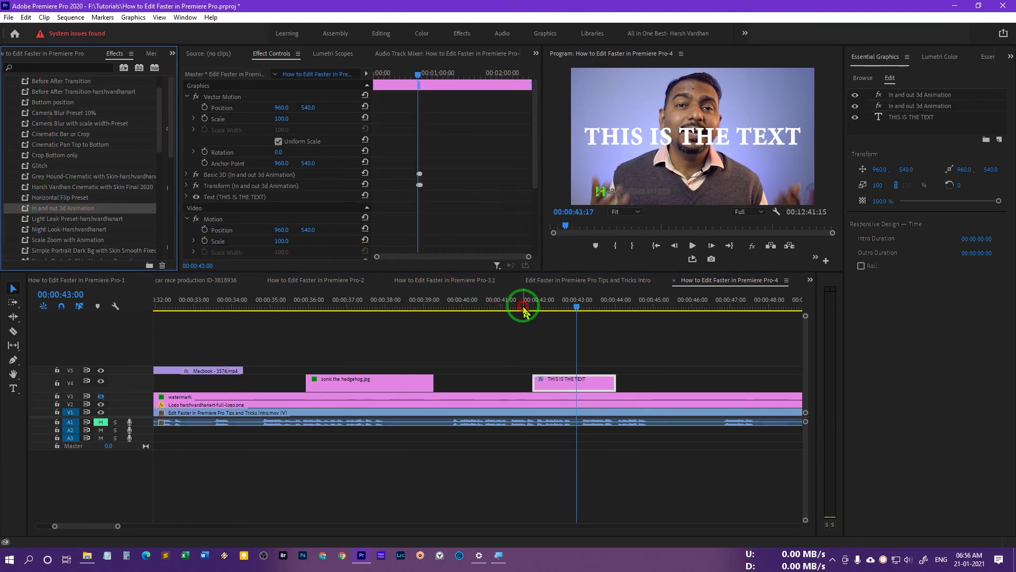
{"action": "key", "text": "space"}
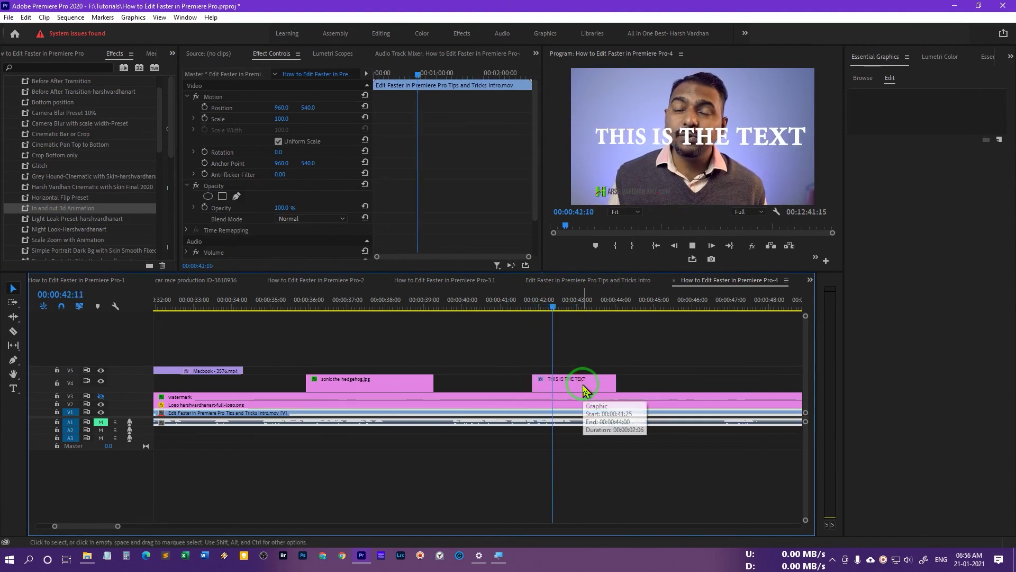
{"action": "left_click", "coordinate": [512, 314]}
{"action": "key", "text": "space"}
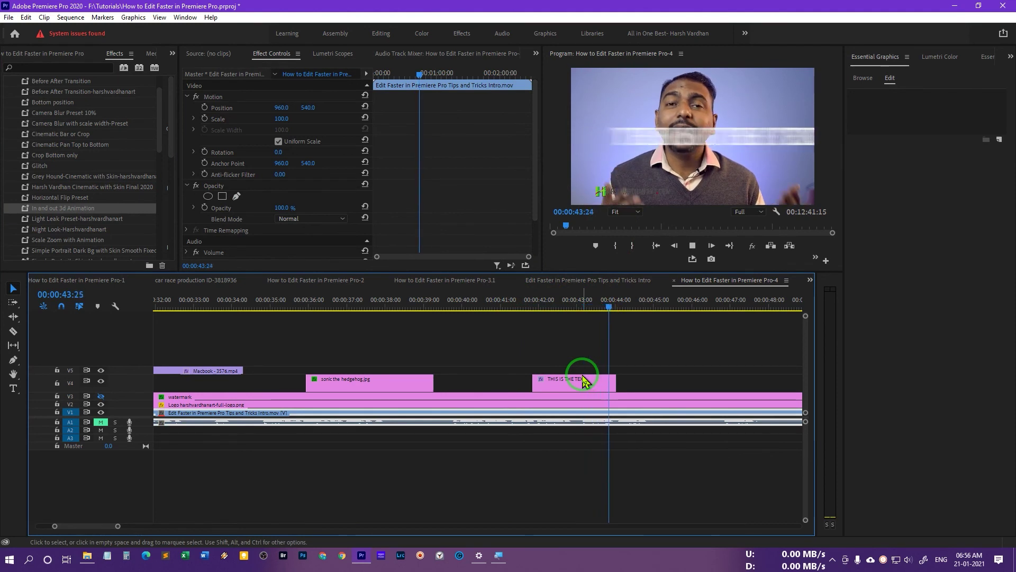
{"action": "key", "text": "space"}
{"action": "left_click", "coordinate": [536, 304]}
{"action": "key", "text": "space"}
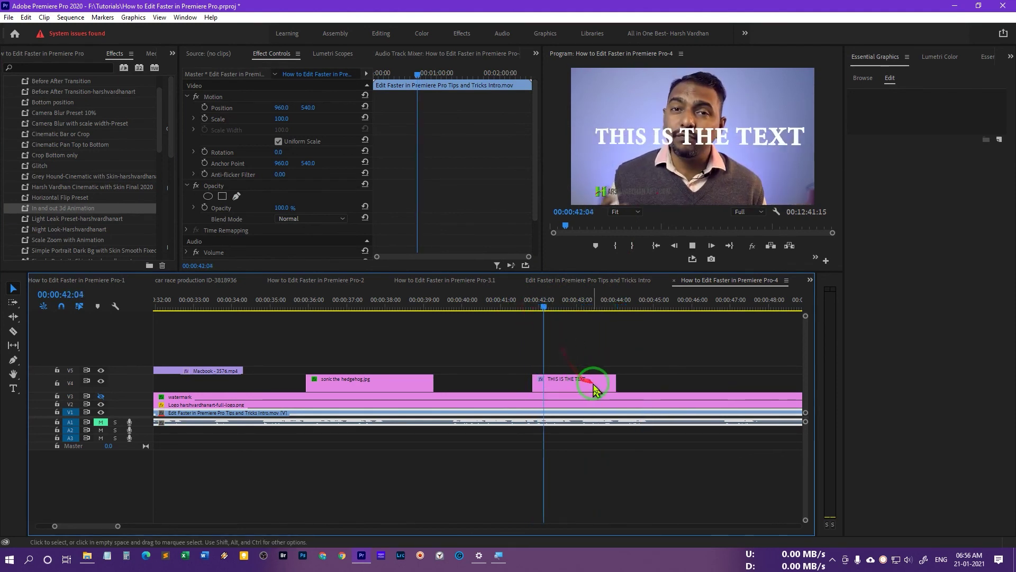
- Scrub through the end of the THIS IS THE TEXT clip, replay its out animation, and select the clip to inspect its keyframes
{"action": "left_click", "coordinate": [595, 386]}
{"action": "left_click_drag", "start_coordinate": [646, 316], "coordinate": [529, 318]}
{"action": "left_click", "coordinate": [603, 307]}
{"action": "key", "text": "space"}
{"action": "left_click", "coordinate": [583, 380]}
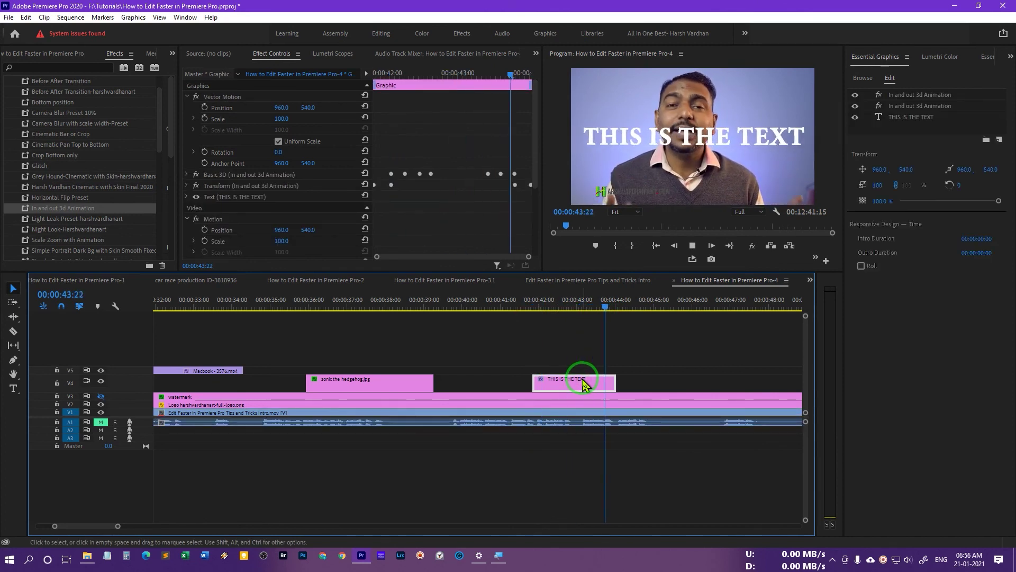
- Zoom out the timeline to the Macbook - 3576.mp4 clip on track V5 and play its existing animation from the start
{"action": "left_click", "coordinate": [233, 353]}
{"action": "left_click", "coordinate": [183, 303]}
{"action": "left_click", "coordinate": [211, 374]}
{"action": "key", "text": "minus"}
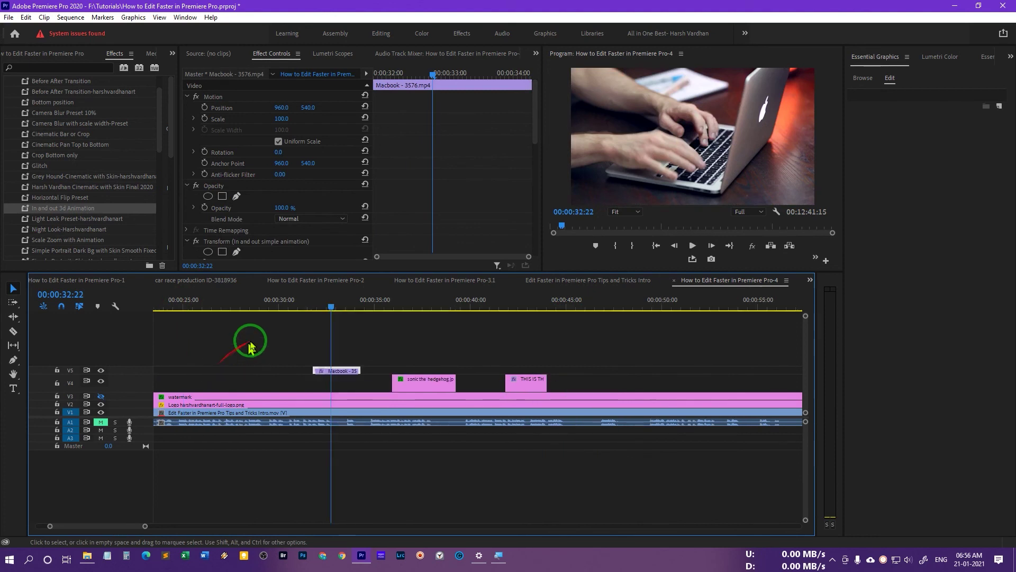
{"action": "left_click", "coordinate": [314, 306]}
{"action": "key", "text": "space"}
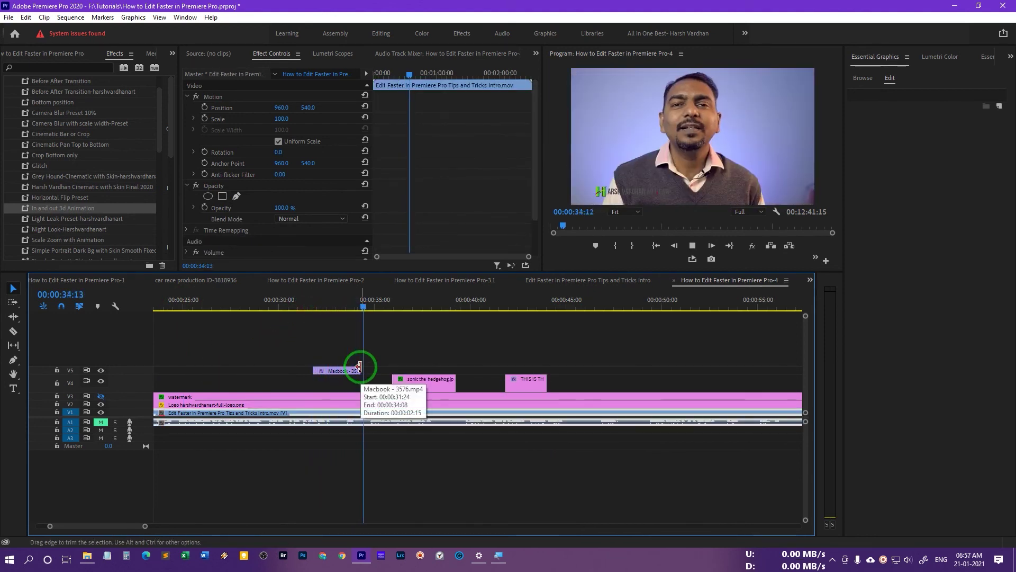
- Apply the In and out 3d Animation preset to the Macbook - 3576.mp4 clip on track V5 and replay the clip twice
{"action": "left_click", "coordinate": [329, 306]}
{"action": "left_click", "coordinate": [344, 371]}
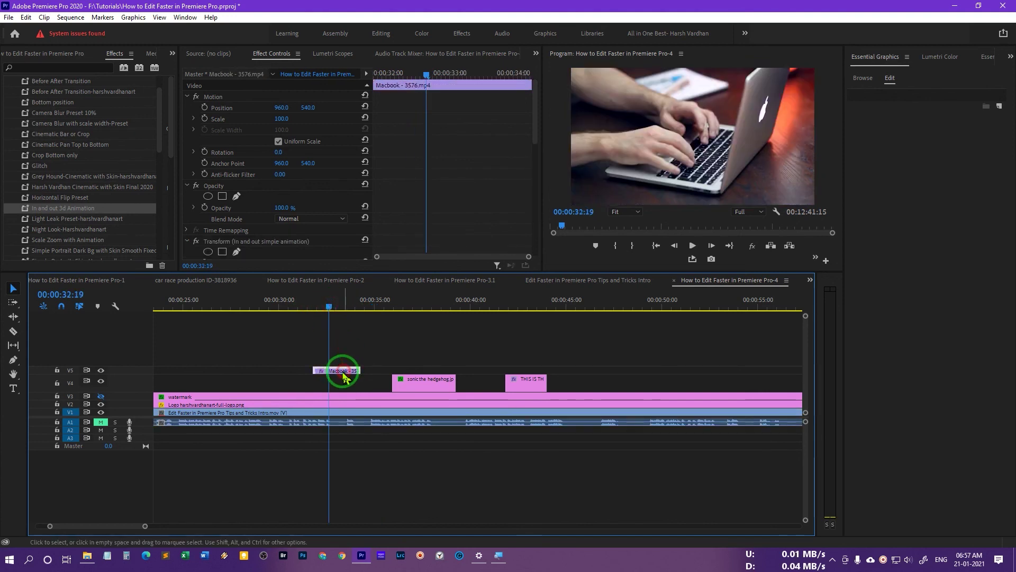
{"action": "left_click_drag", "start_coordinate": [39, 214], "coordinate": [310, 315]}
{"action": "left_click", "coordinate": [306, 306]}
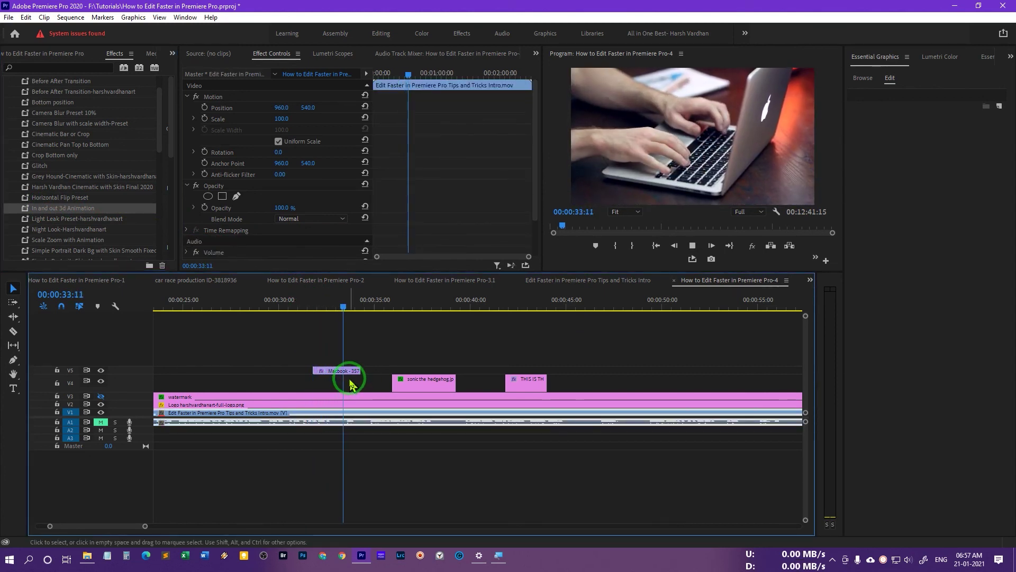
{"action": "key", "text": "space"}
{"action": "left_click", "coordinate": [310, 307]}
{"action": "key", "text": "space"}
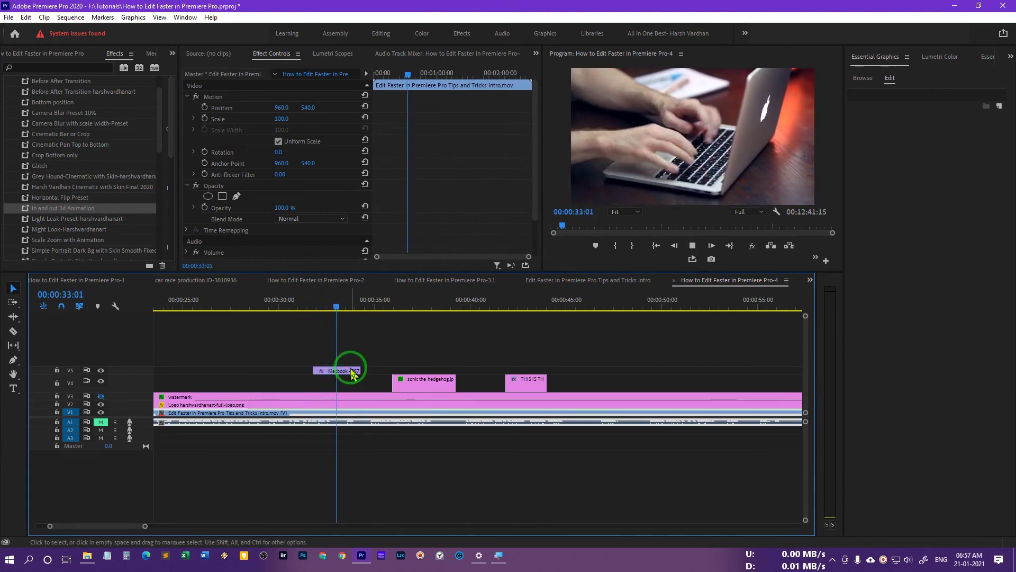
{"action": "key", "text": "space"}
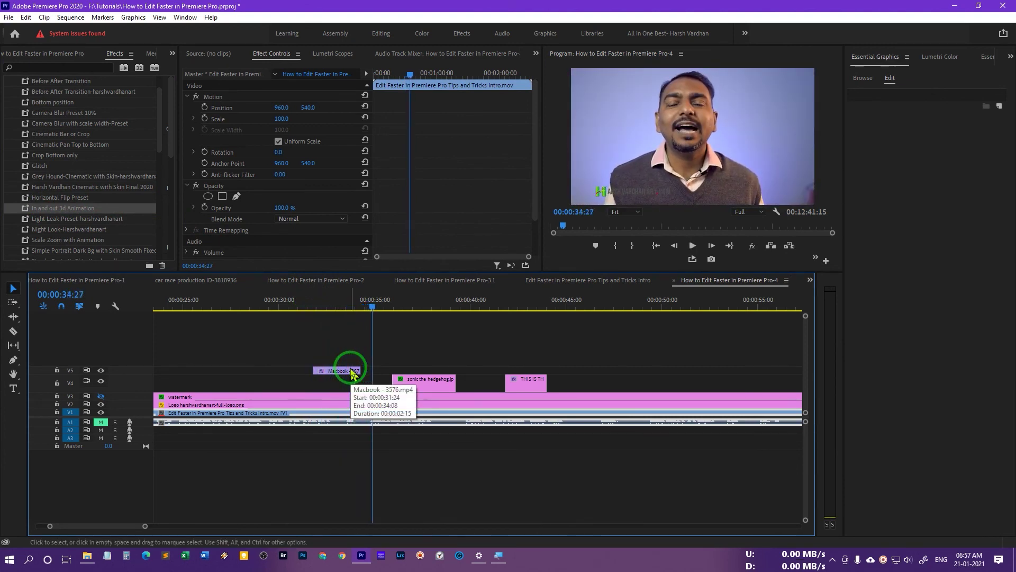
- Park the playhead at 00:00:37:04 on the sonic the hedgehog.jpg clip and save the project
{"action": "left_click_drag", "start_coordinate": [340, 306], "coordinate": [417, 312]}
{"action": "key", "text": "ctrl+s"}
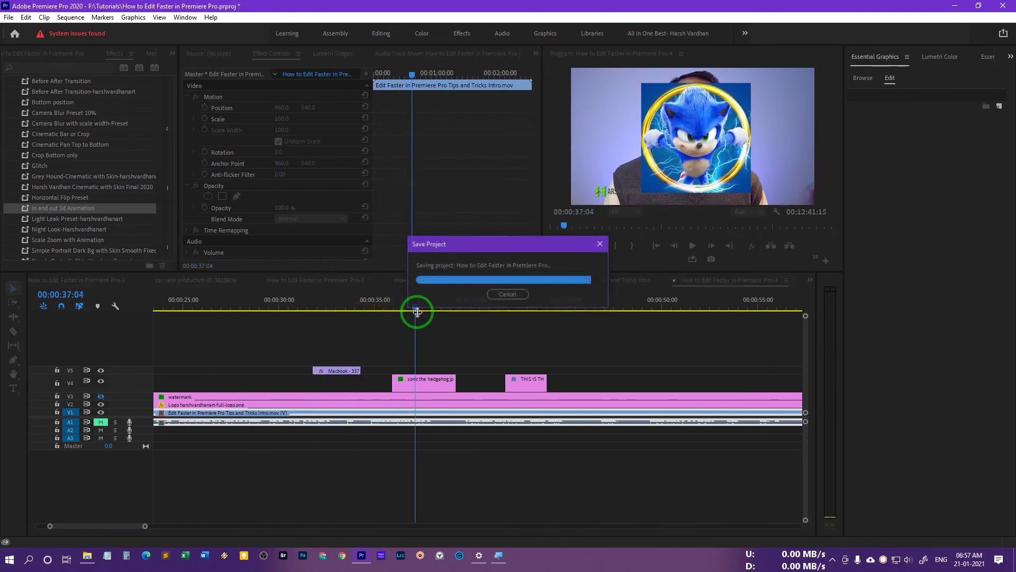